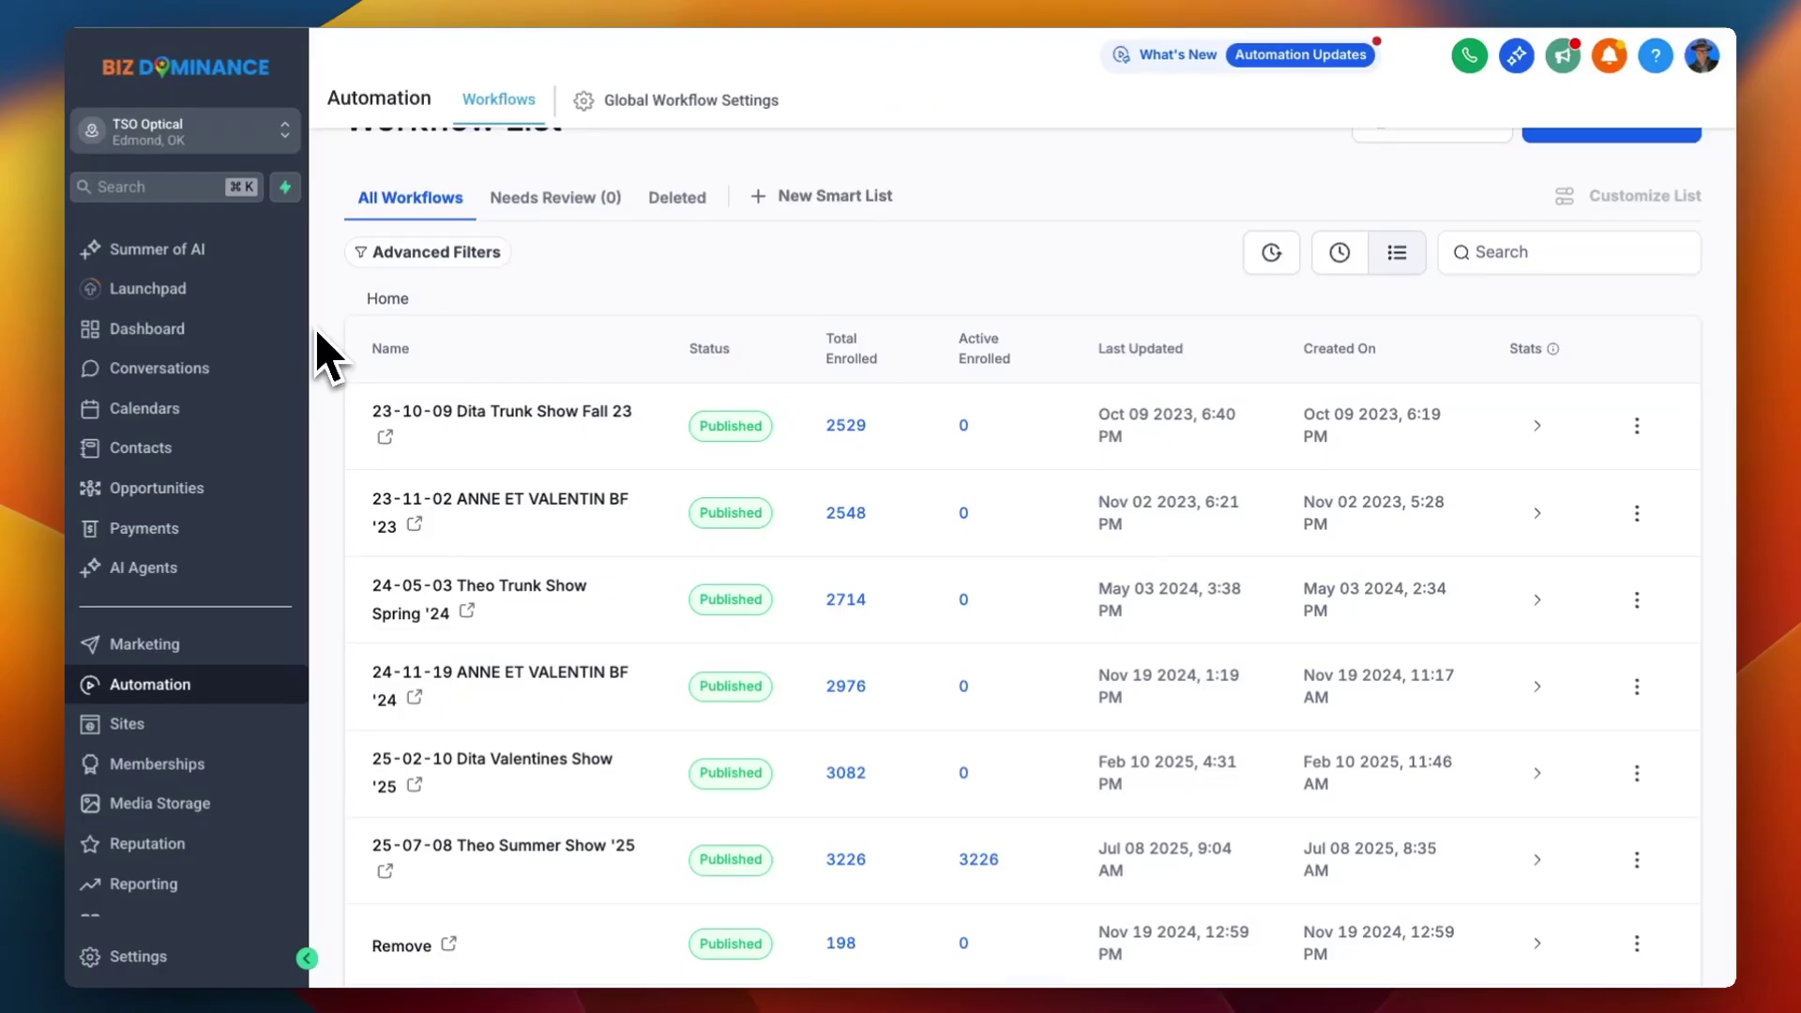
Look through the workflow list and open the 25-07-08 Theo Summer Show '25 workflow.
{"action": "scroll", "coordinate": [563, 656], "scroll_direction": "down", "scroll_amount": 2}
{"action": "scroll", "coordinate": [562, 582], "scroll_direction": "up", "scroll_amount": 2}
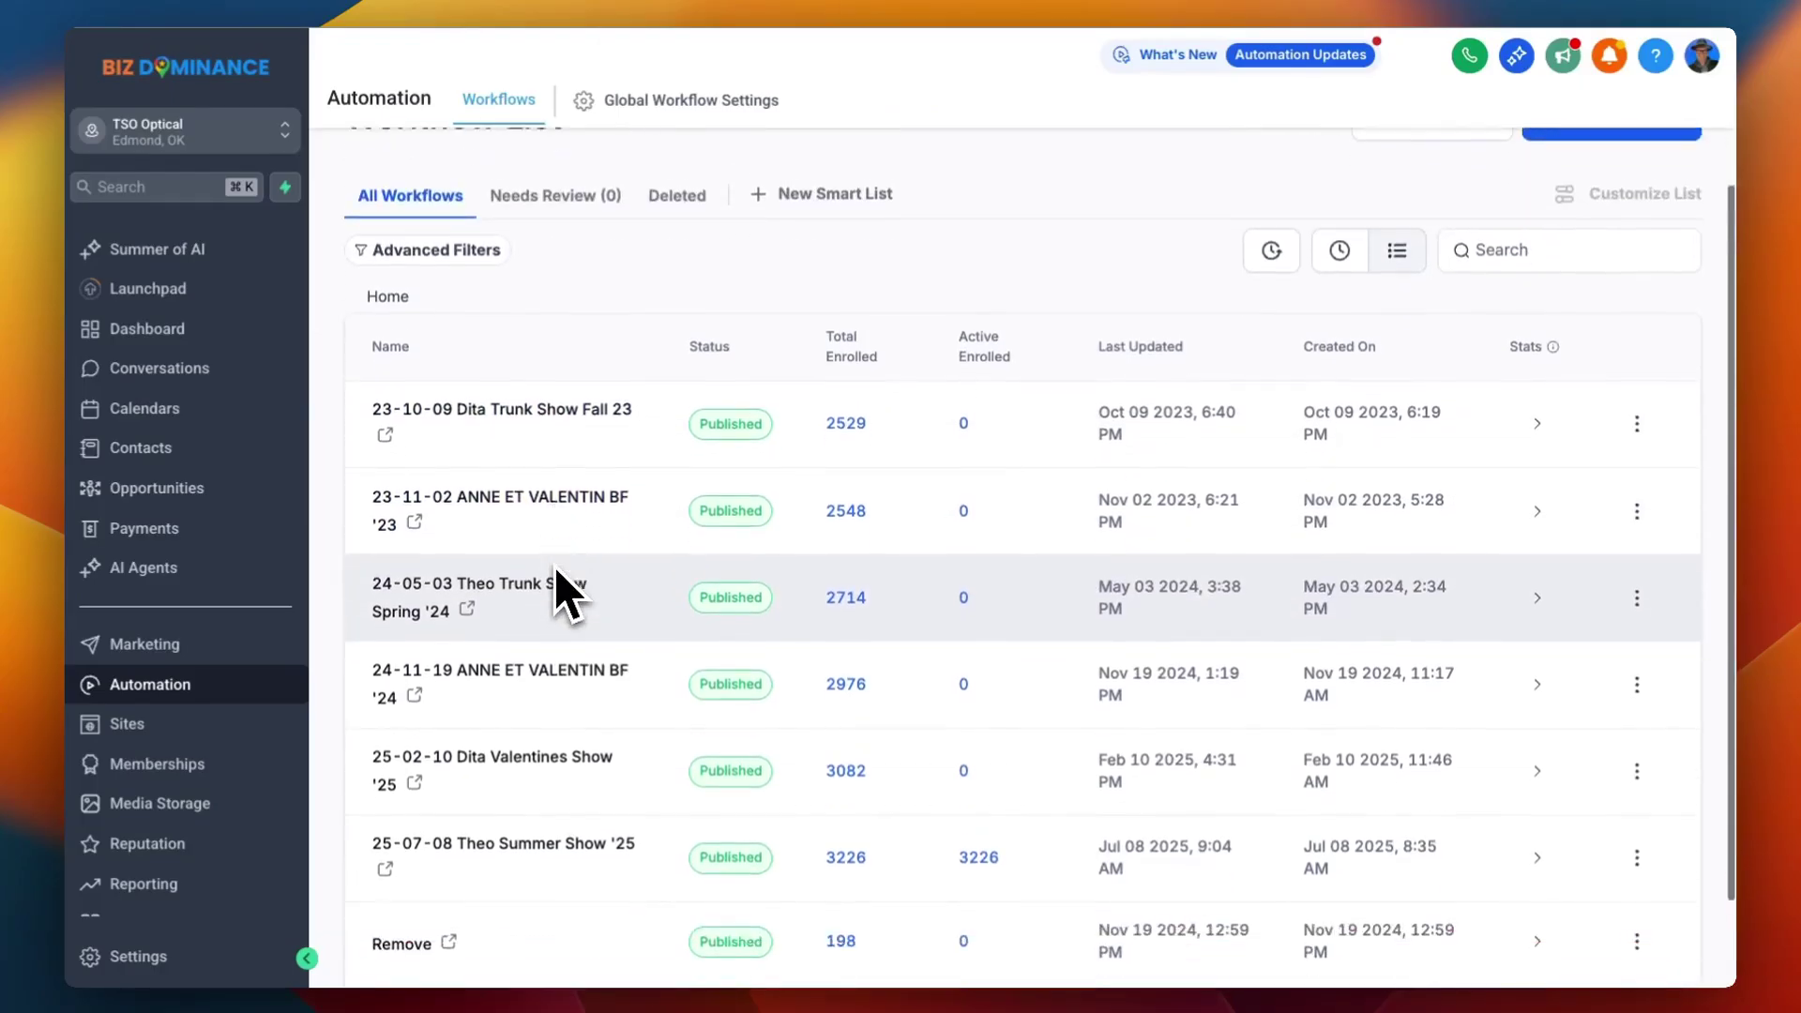
{"action": "scroll", "coordinate": [568, 595], "scroll_direction": "down", "scroll_amount": 1}
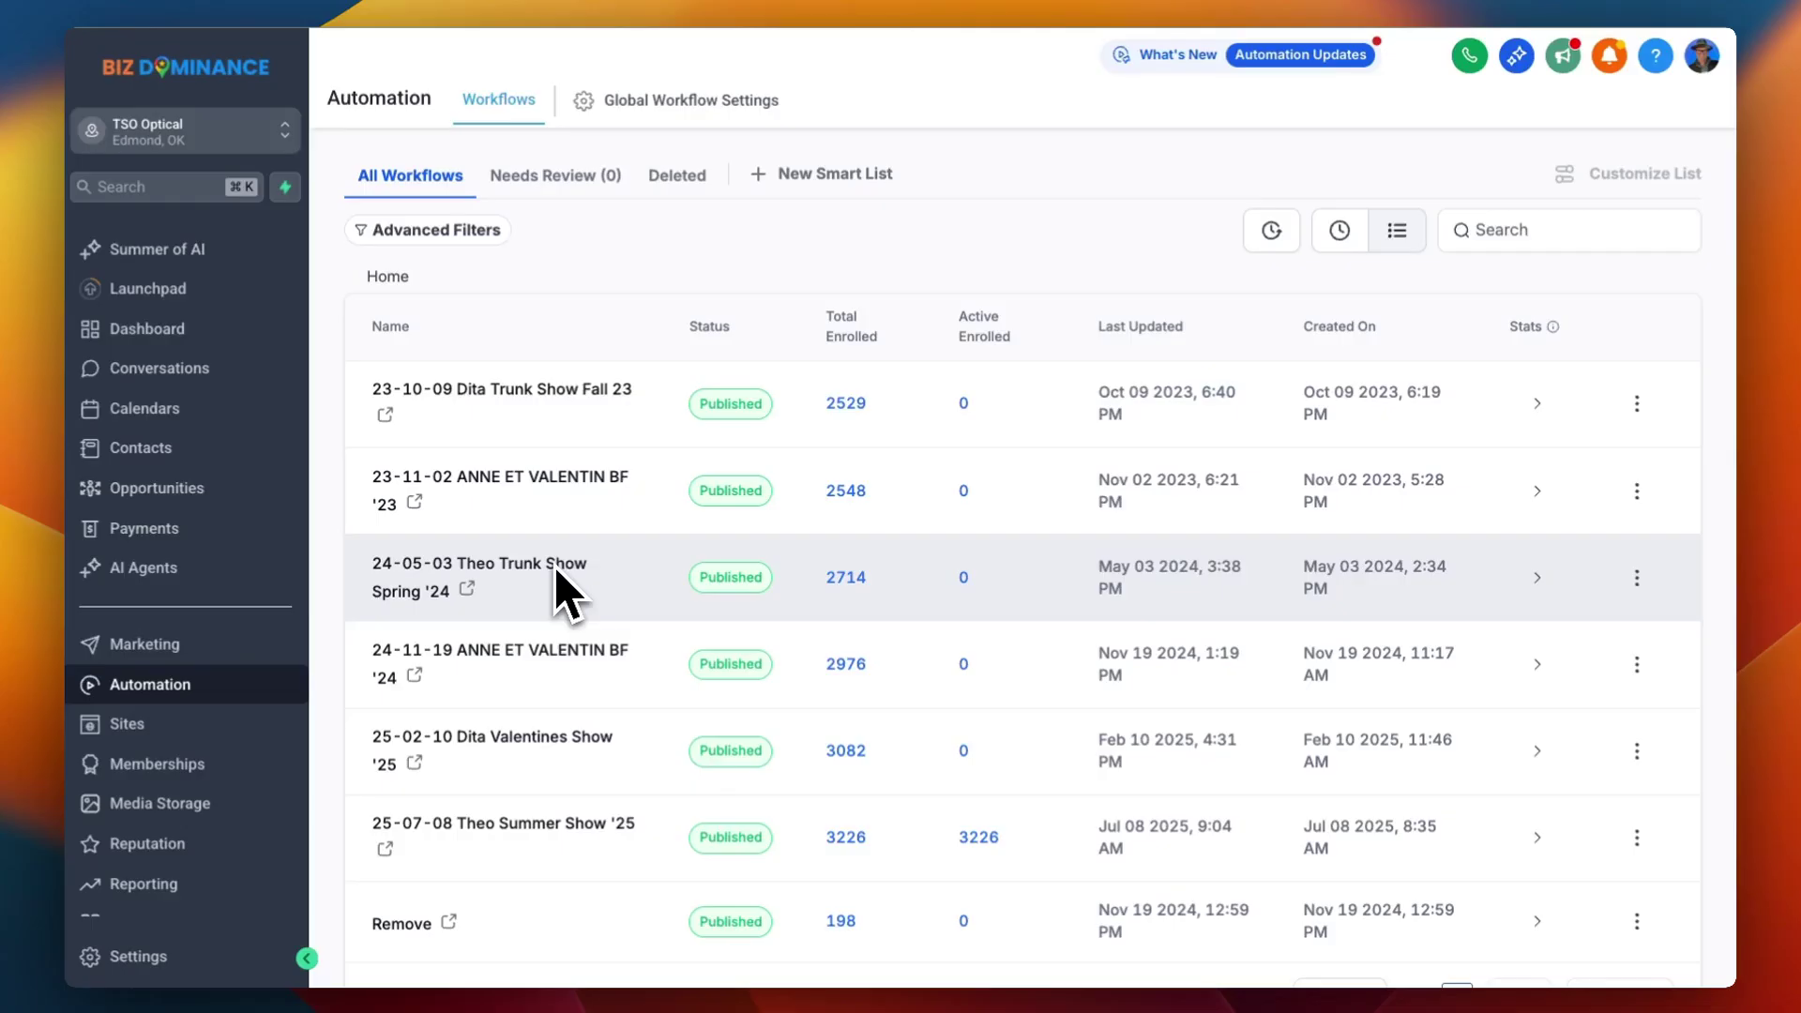
{"action": "scroll", "coordinate": [643, 656], "scroll_direction": "down", "scroll_amount": 2}
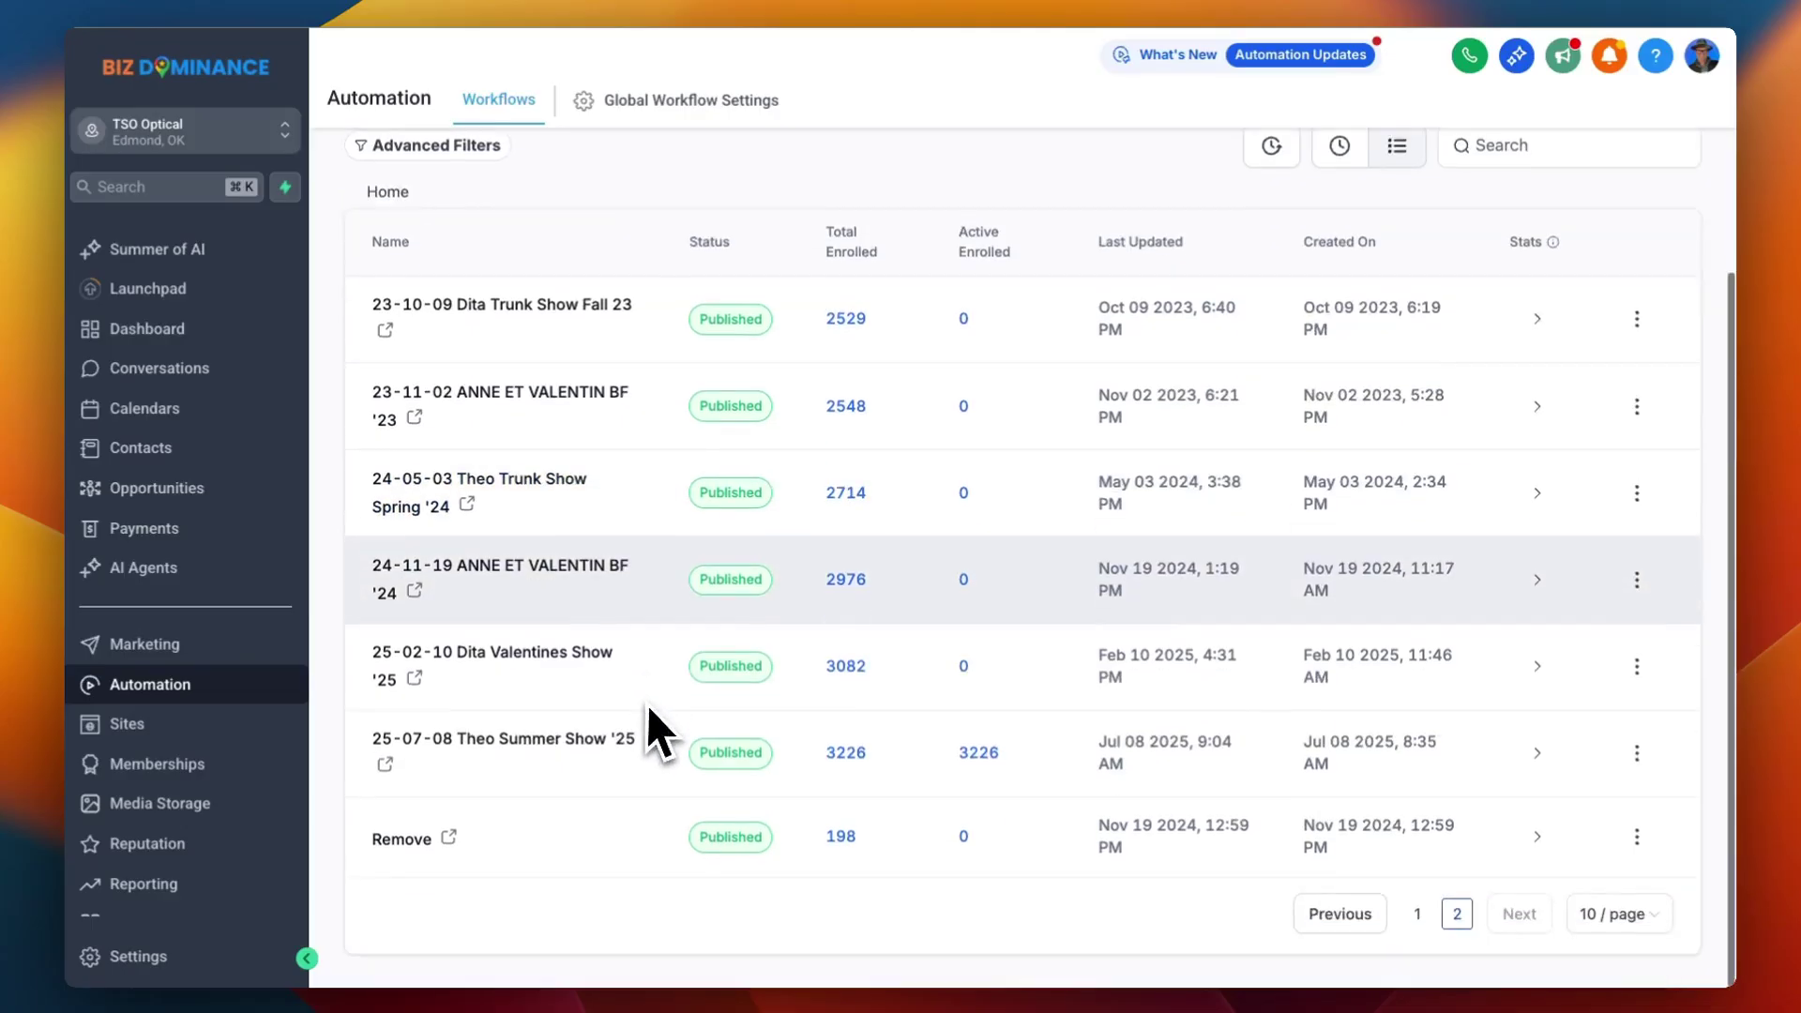
{"action": "scroll", "coordinate": [661, 694], "scroll_direction": "up", "scroll_amount": 2}
{"action": "left_click", "coordinate": [504, 829]}
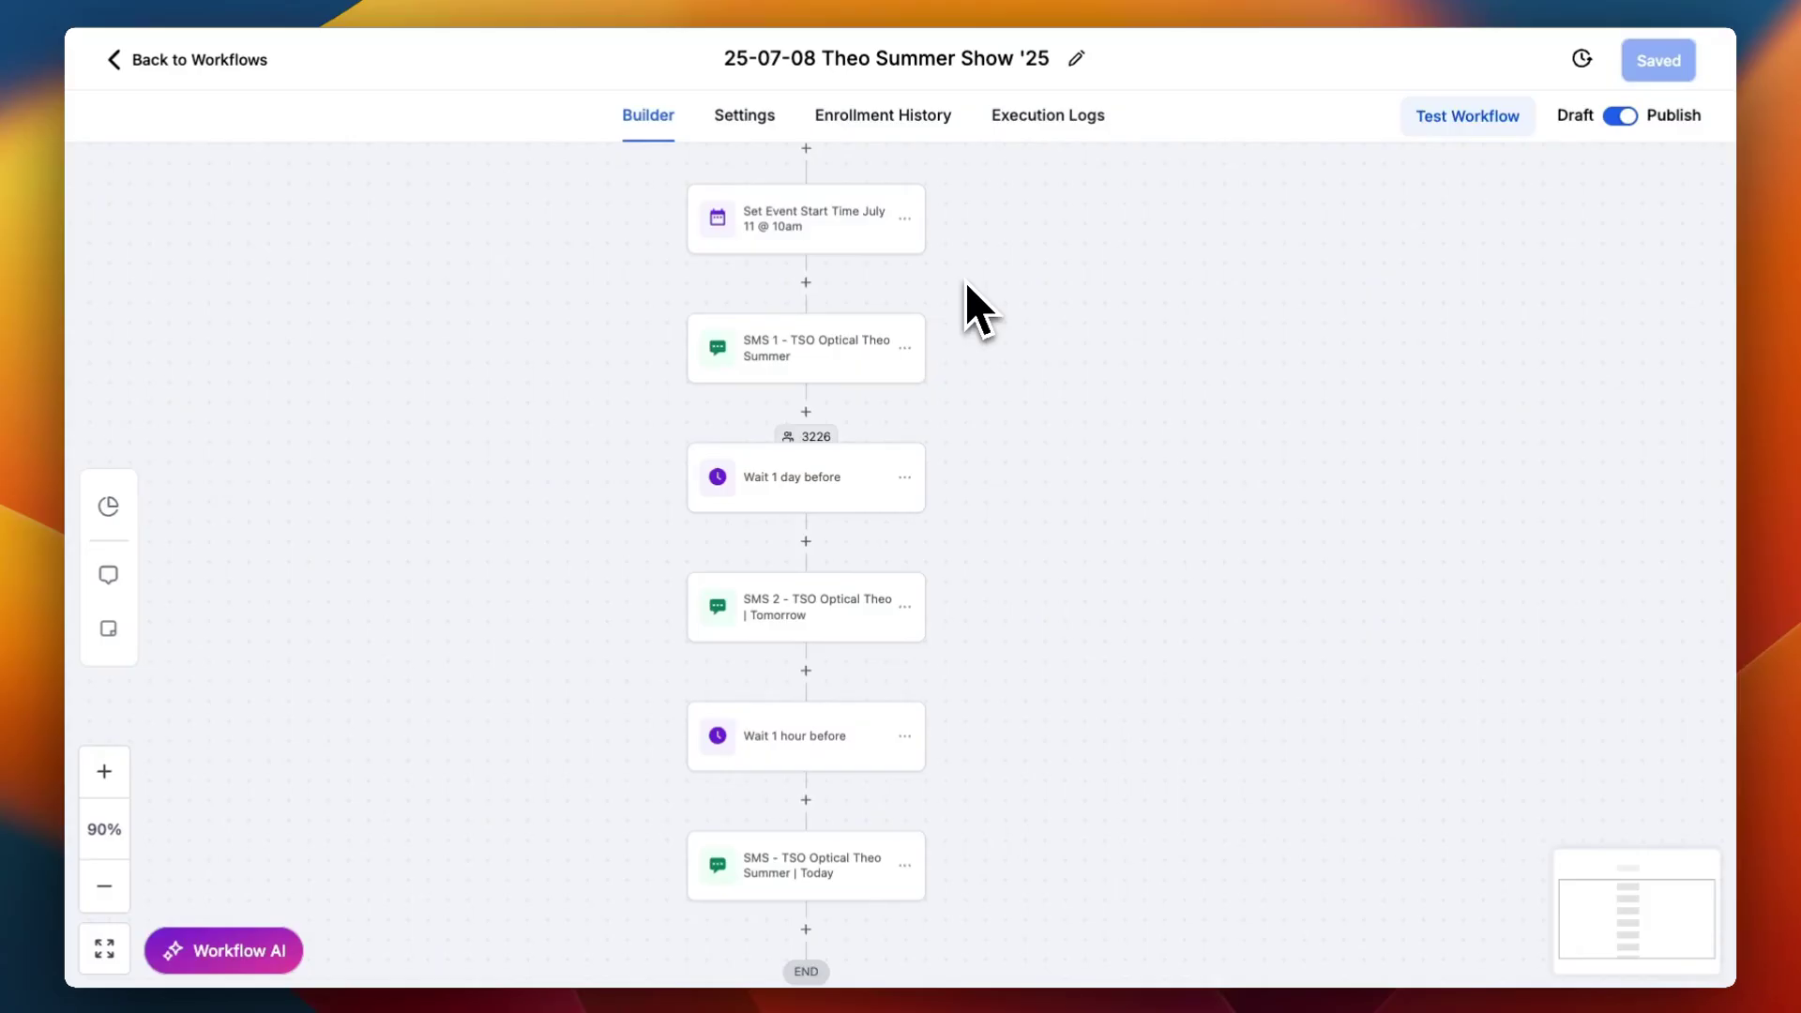
Examine the workflow's event start time action, including its type and date selection.
{"action": "scroll", "coordinate": [969, 290], "scroll_direction": "up", "scroll_amount": 2}
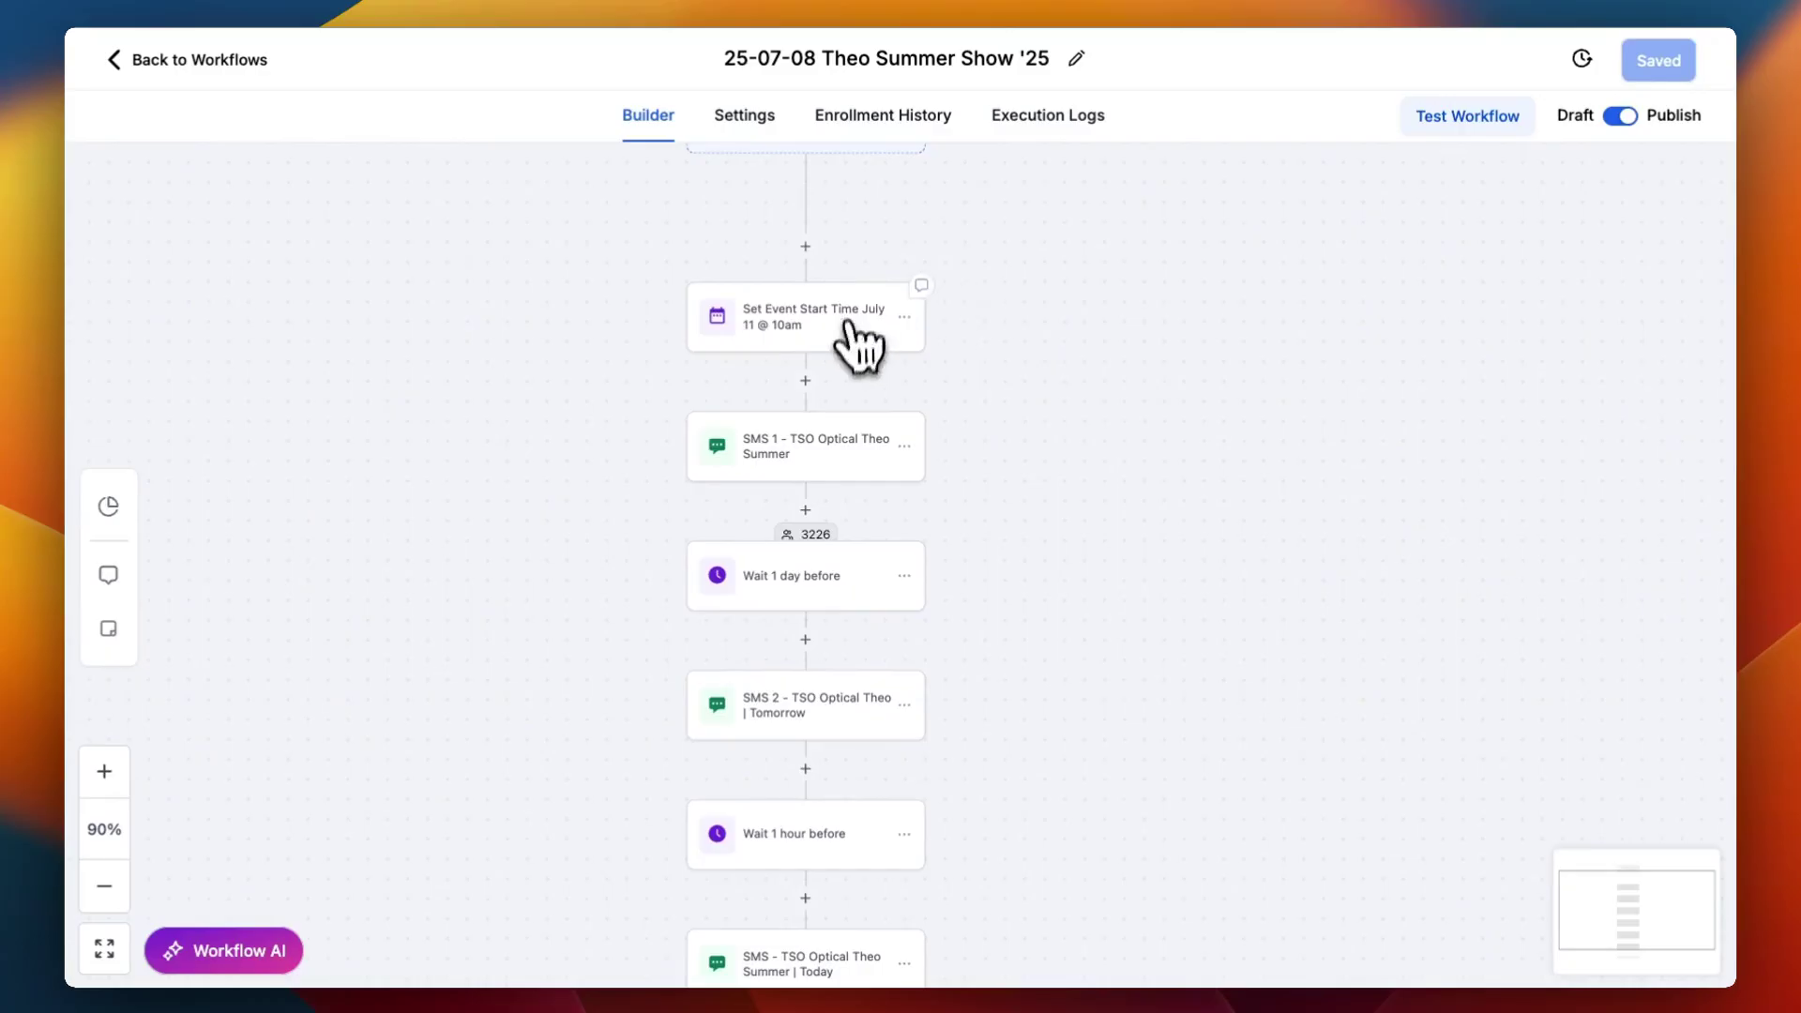
{"action": "left_click", "coordinate": [844, 329]}
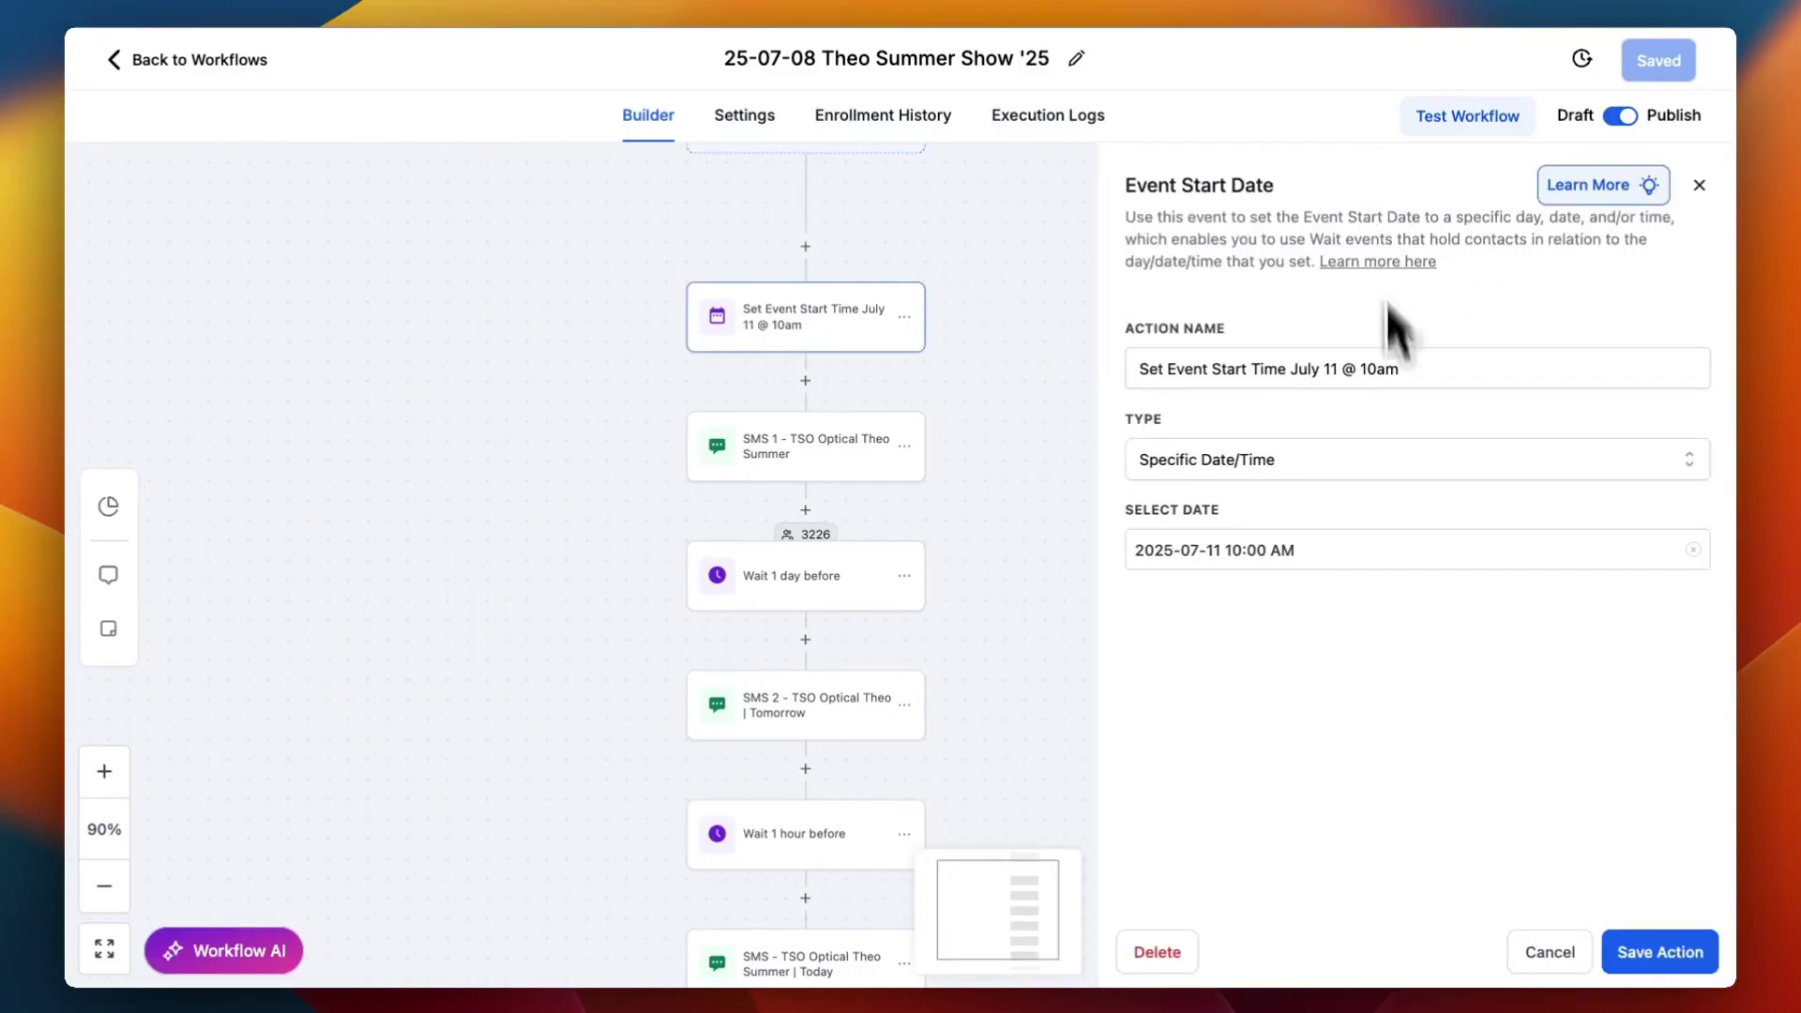
{"action": "left_click", "coordinate": [1286, 551]}
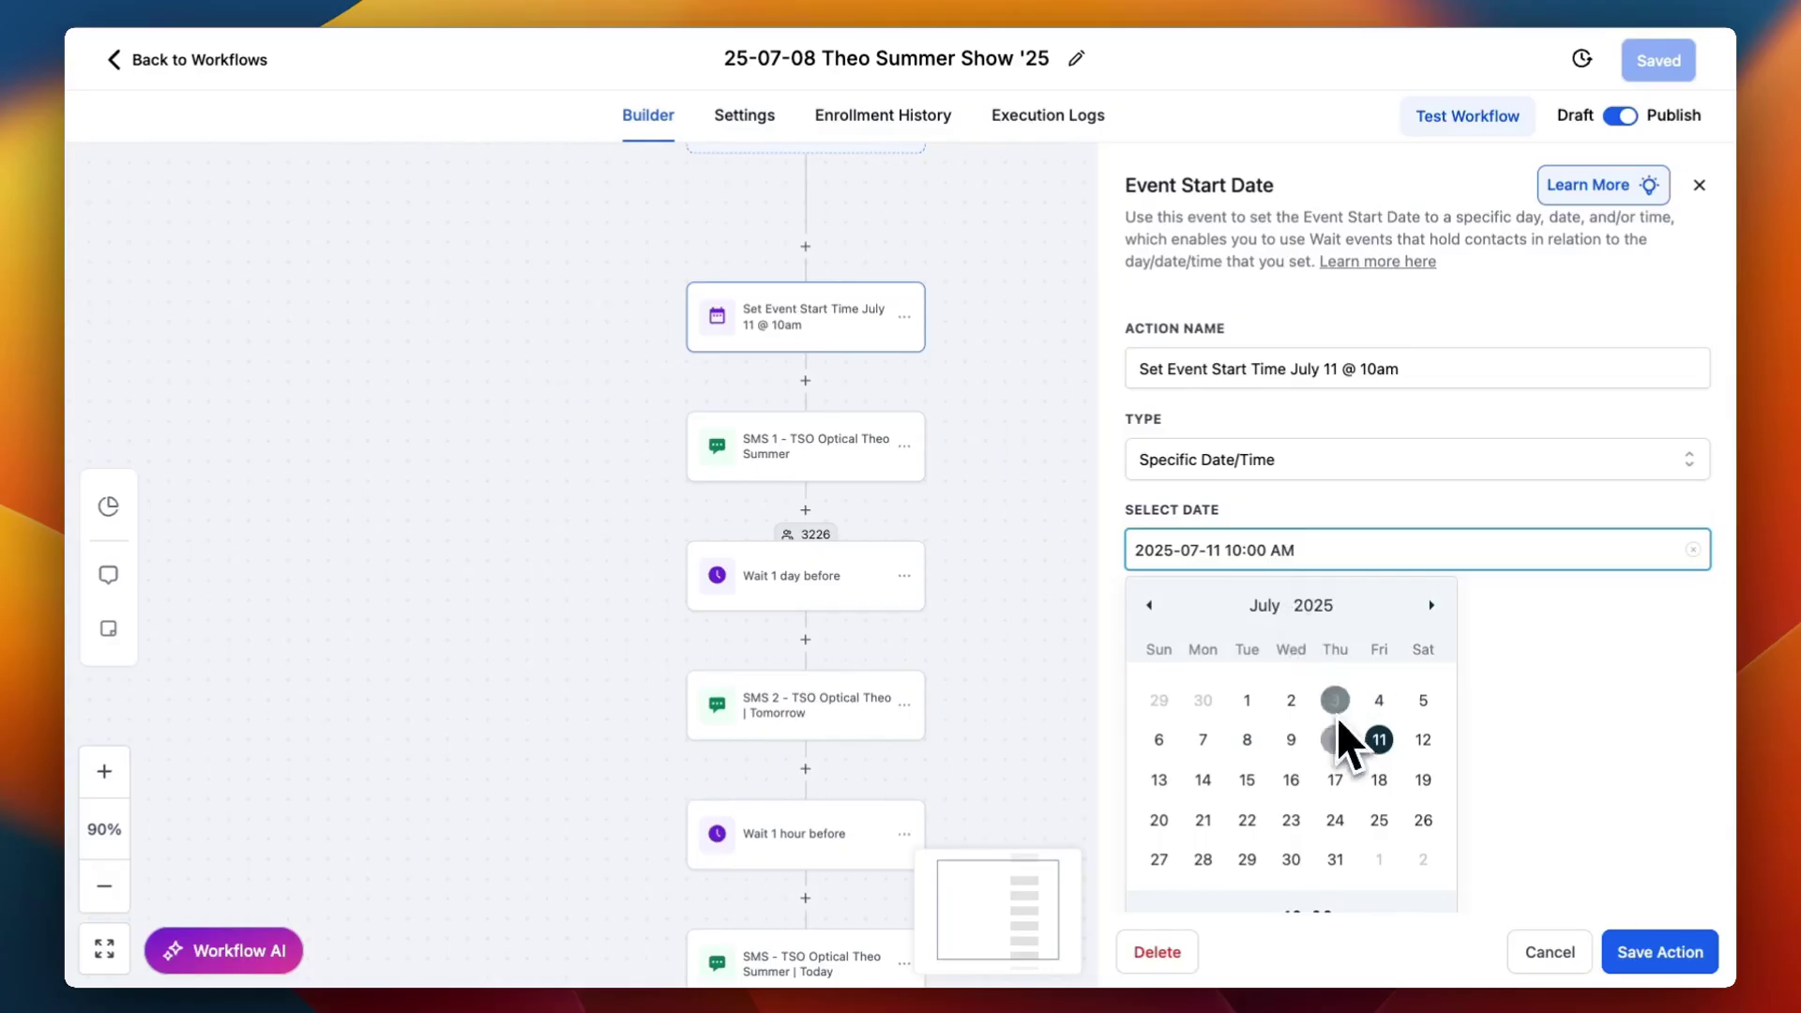
{"action": "left_click", "coordinate": [1574, 649]}
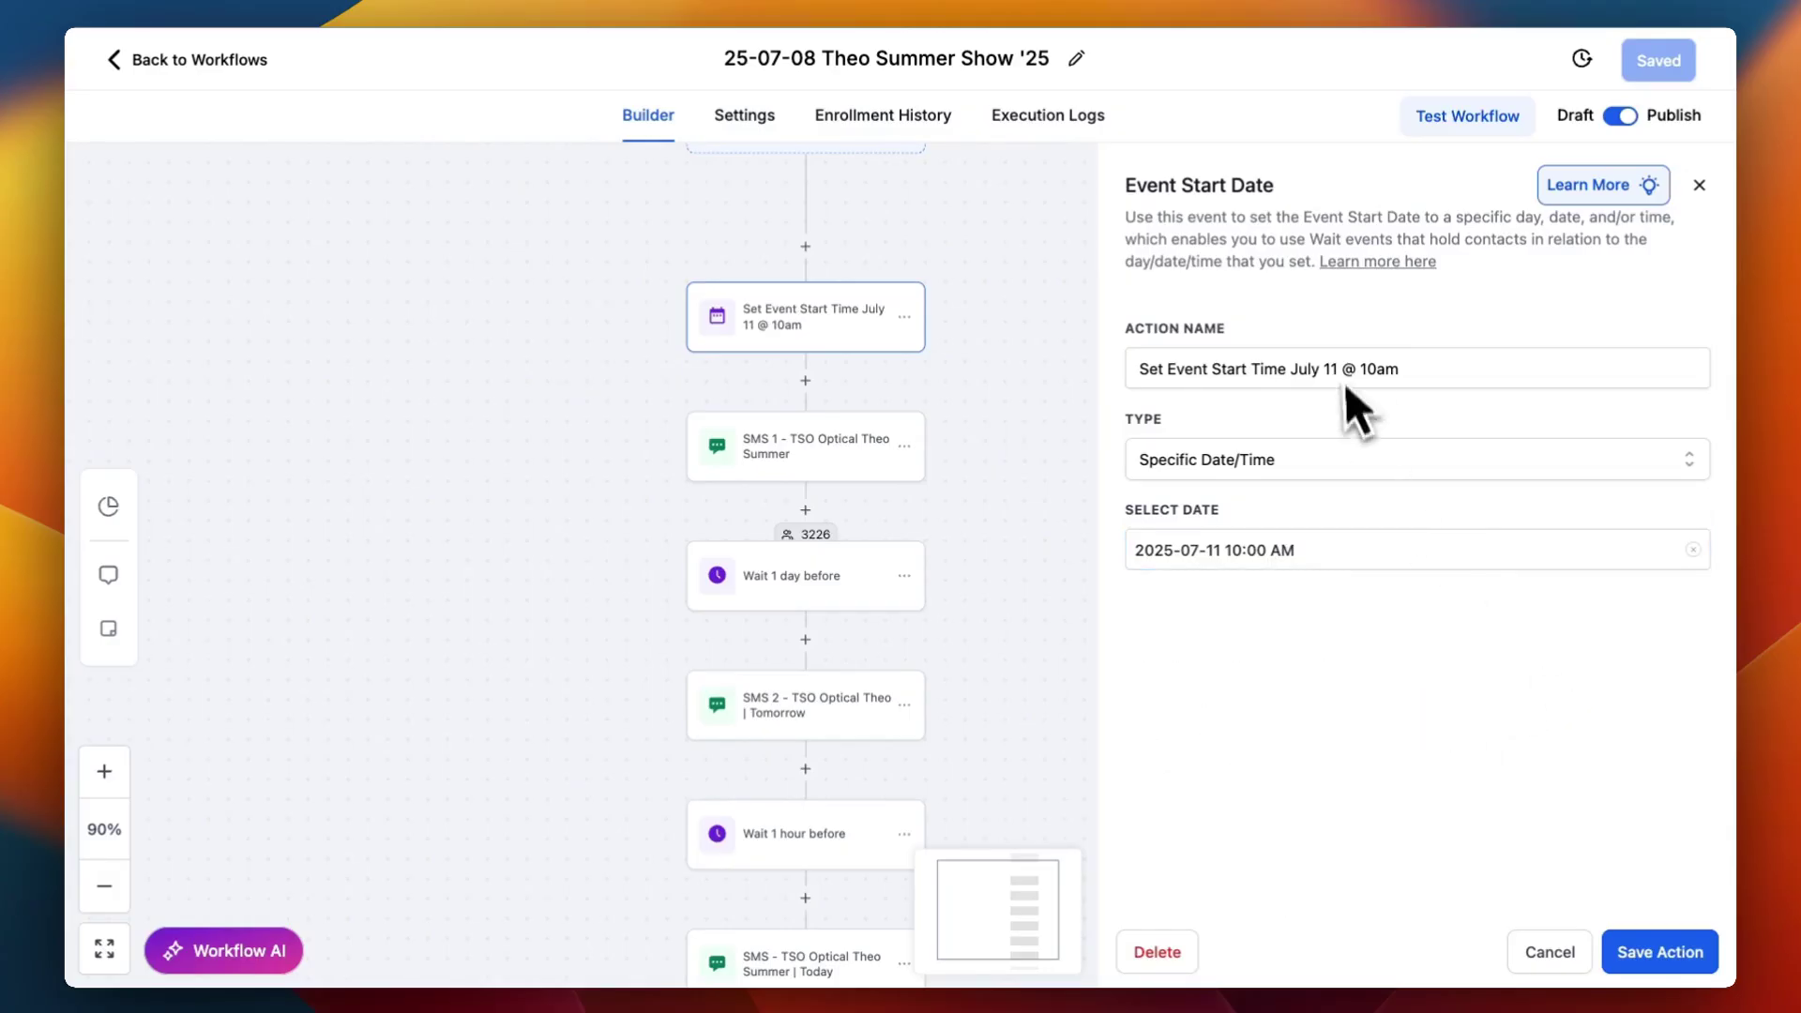
Review the workflow's three SMS messages and the settings of the two wait actions between them.
{"action": "scroll", "coordinate": [895, 493], "scroll_direction": "down", "scroll_amount": 2}
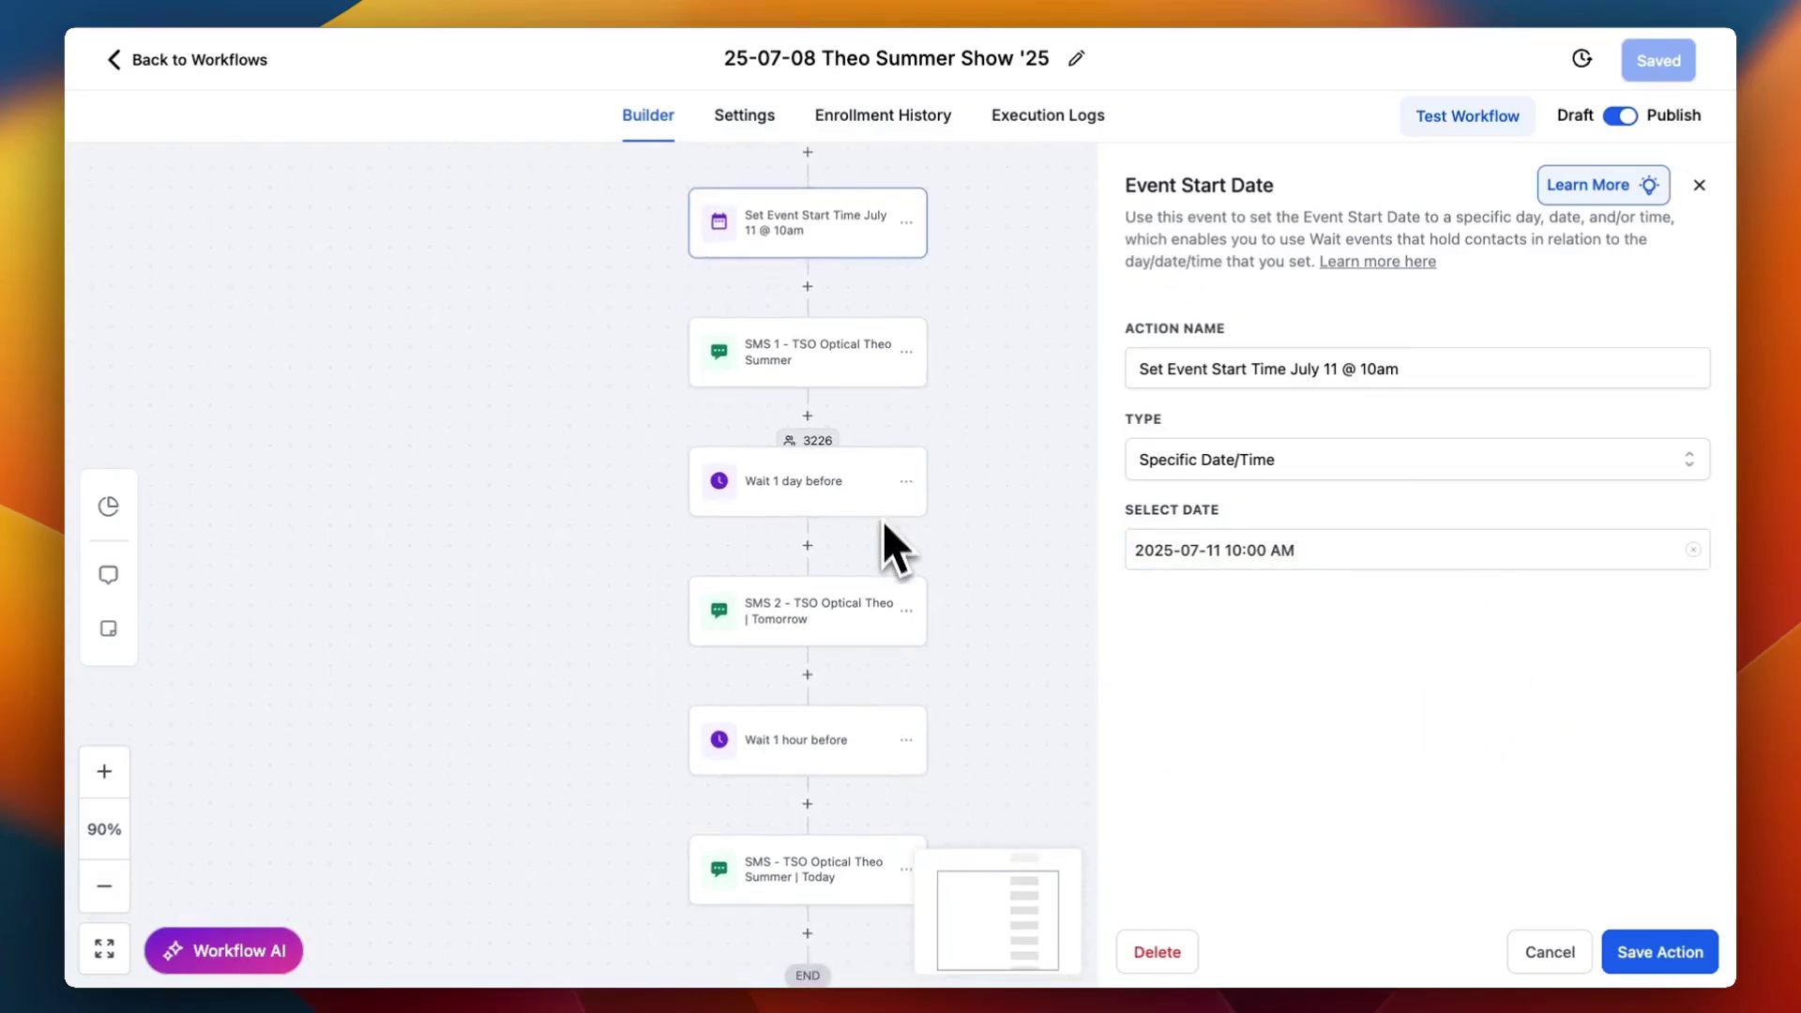
{"action": "left_click", "coordinate": [824, 380]}
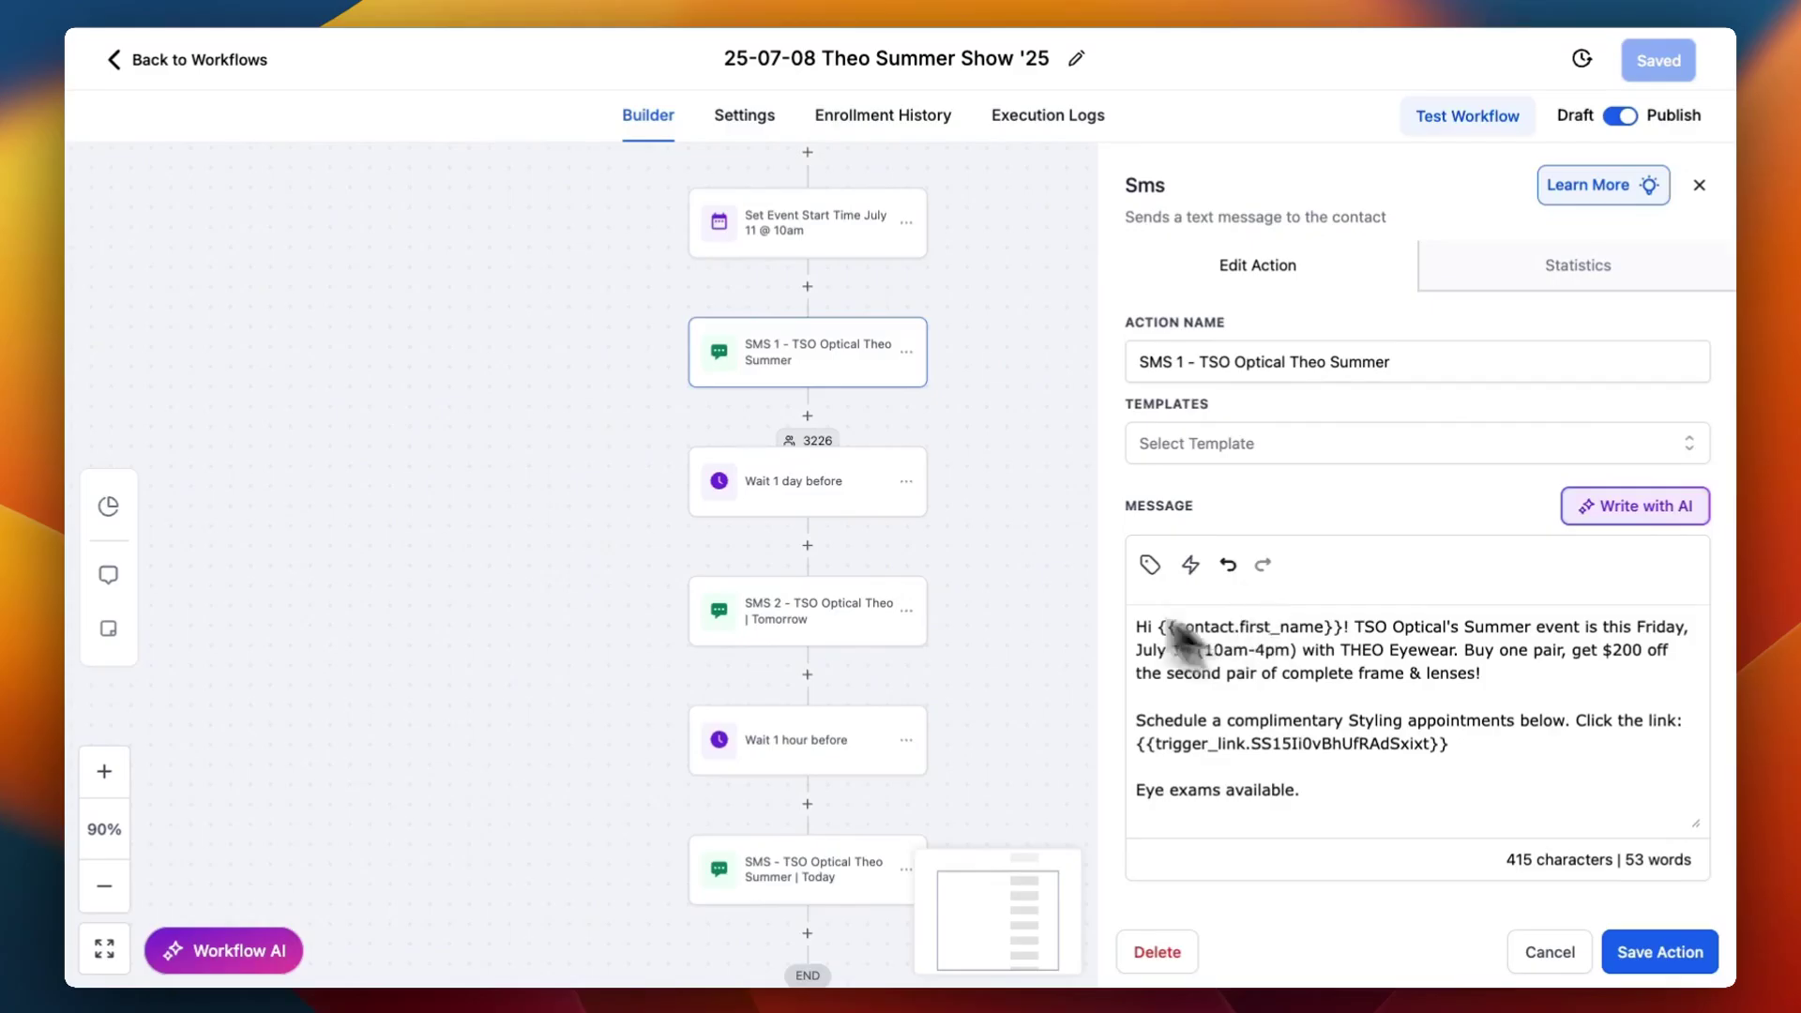
{"action": "left_click", "coordinate": [795, 507]}
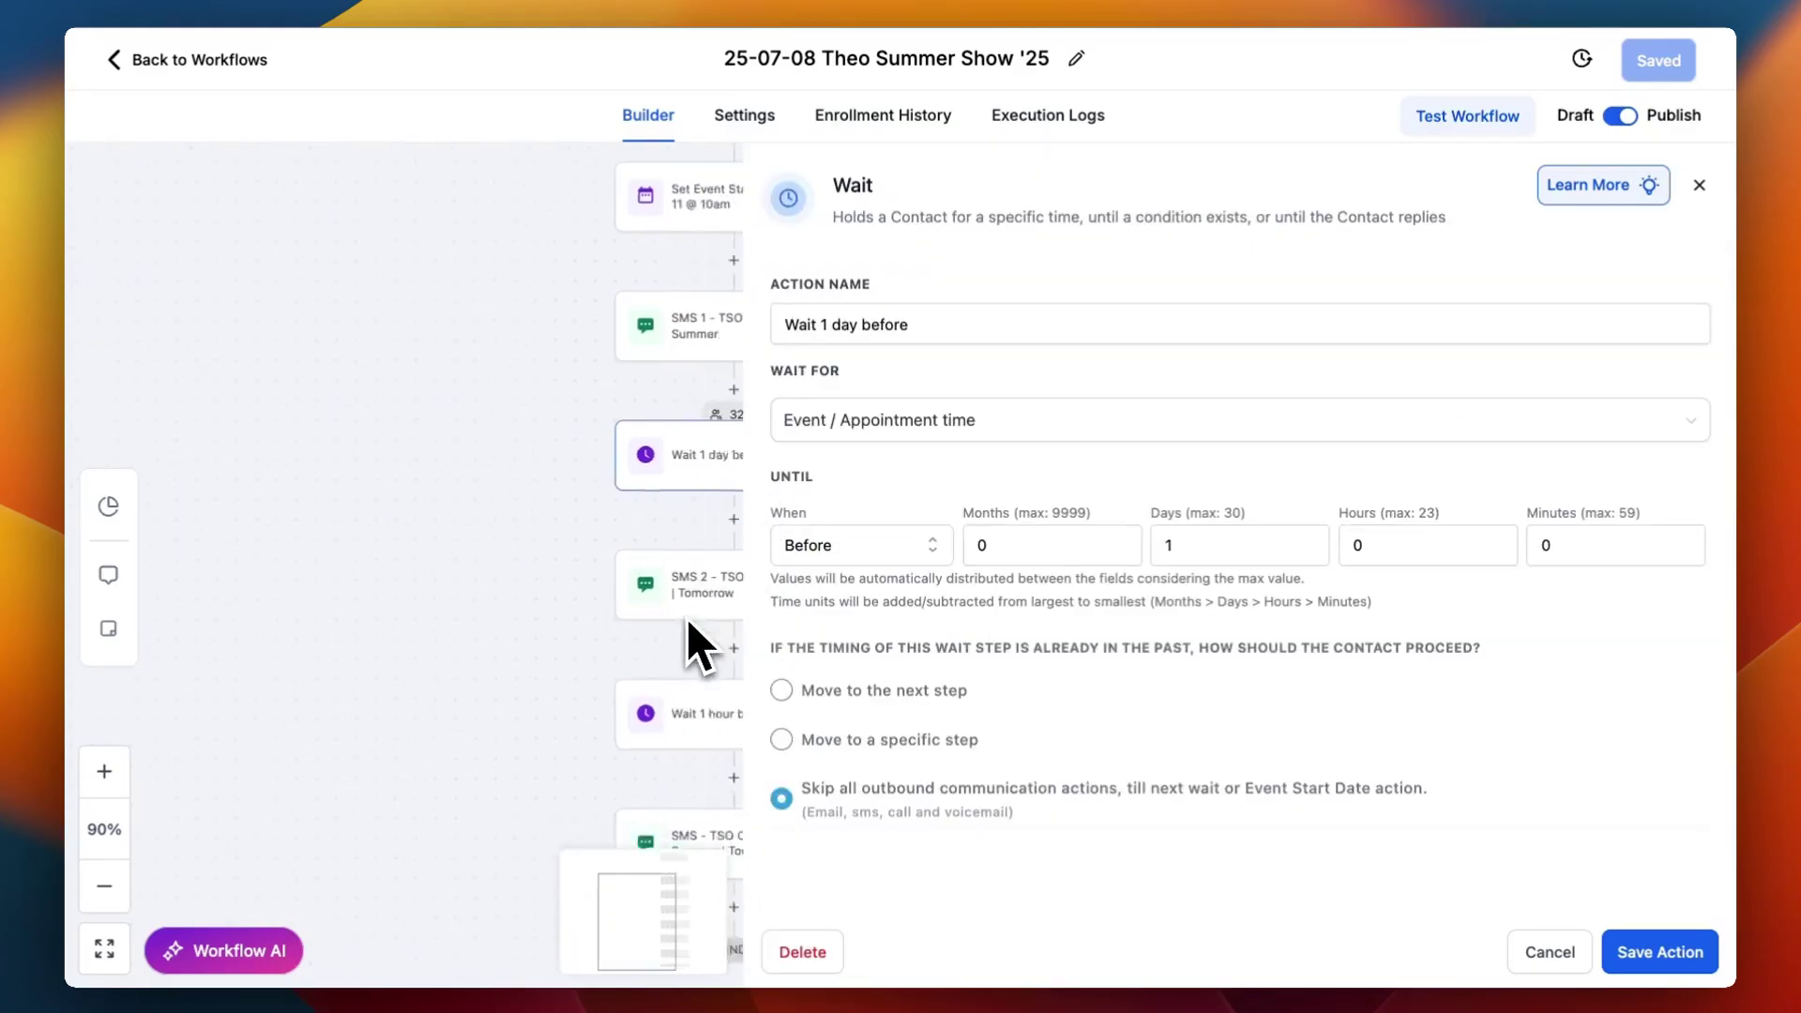
{"action": "left_click", "coordinate": [527, 486]}
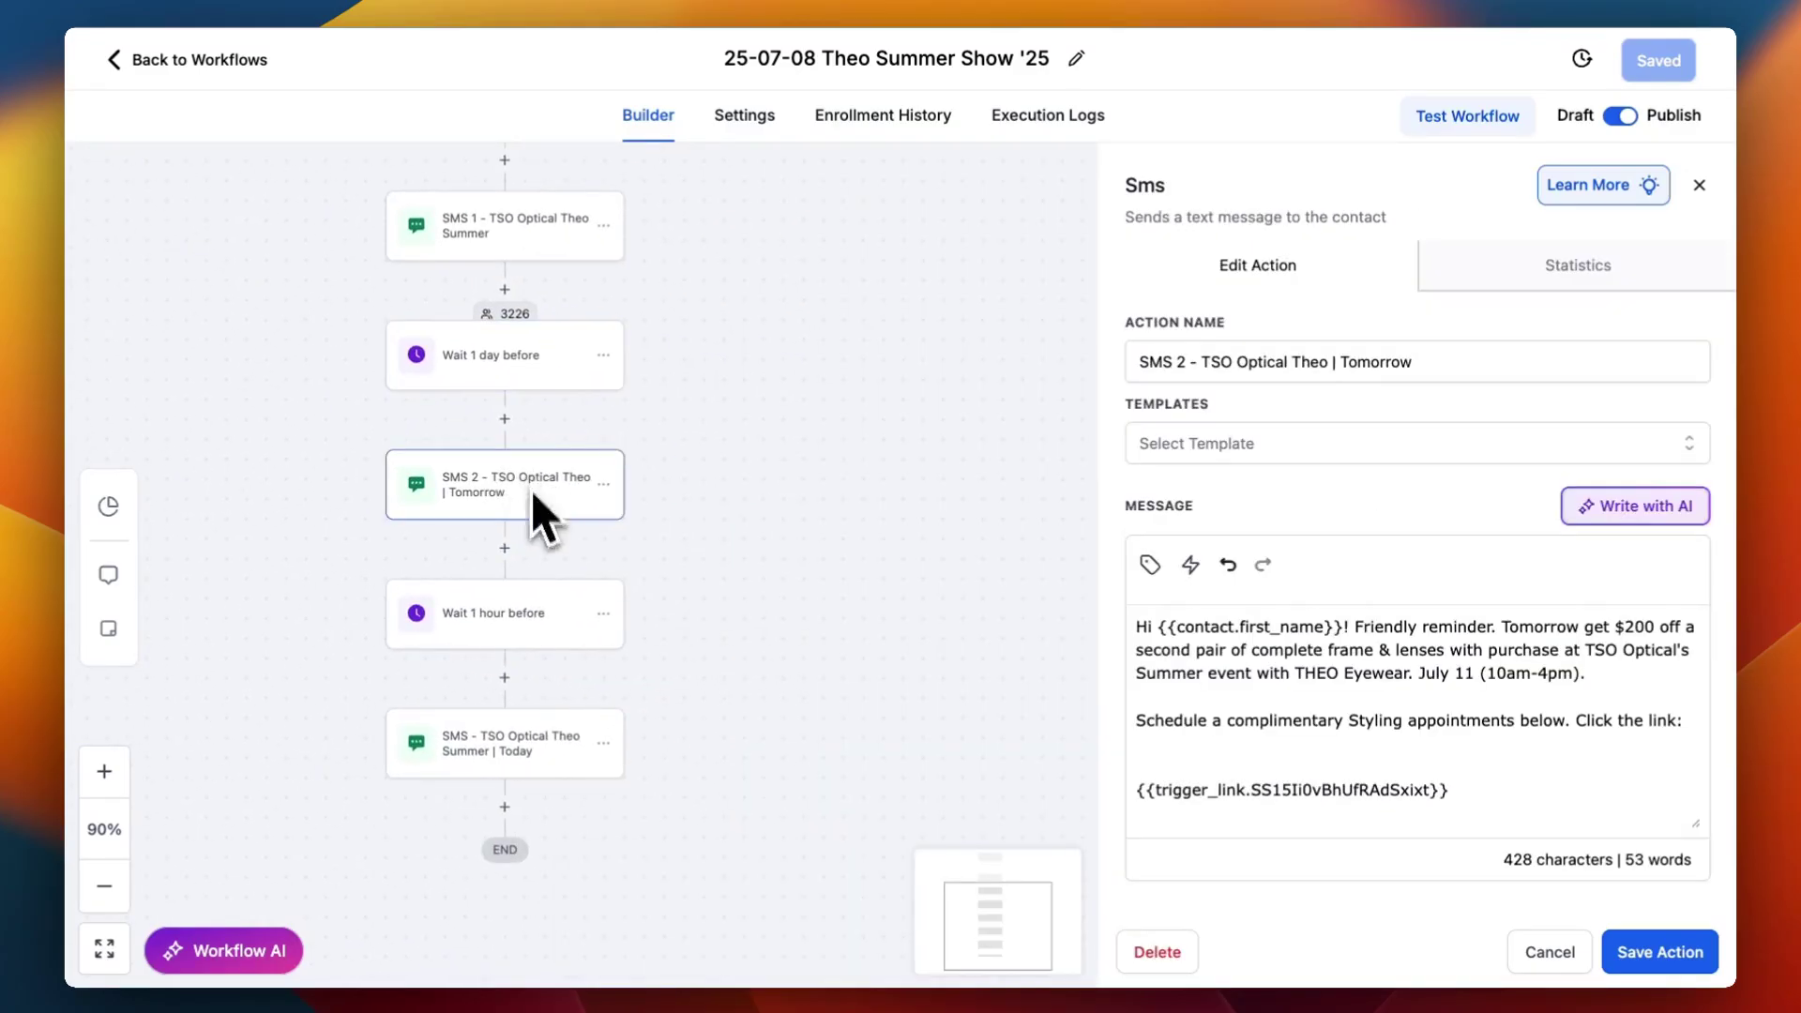
{"action": "left_click", "coordinate": [519, 619]}
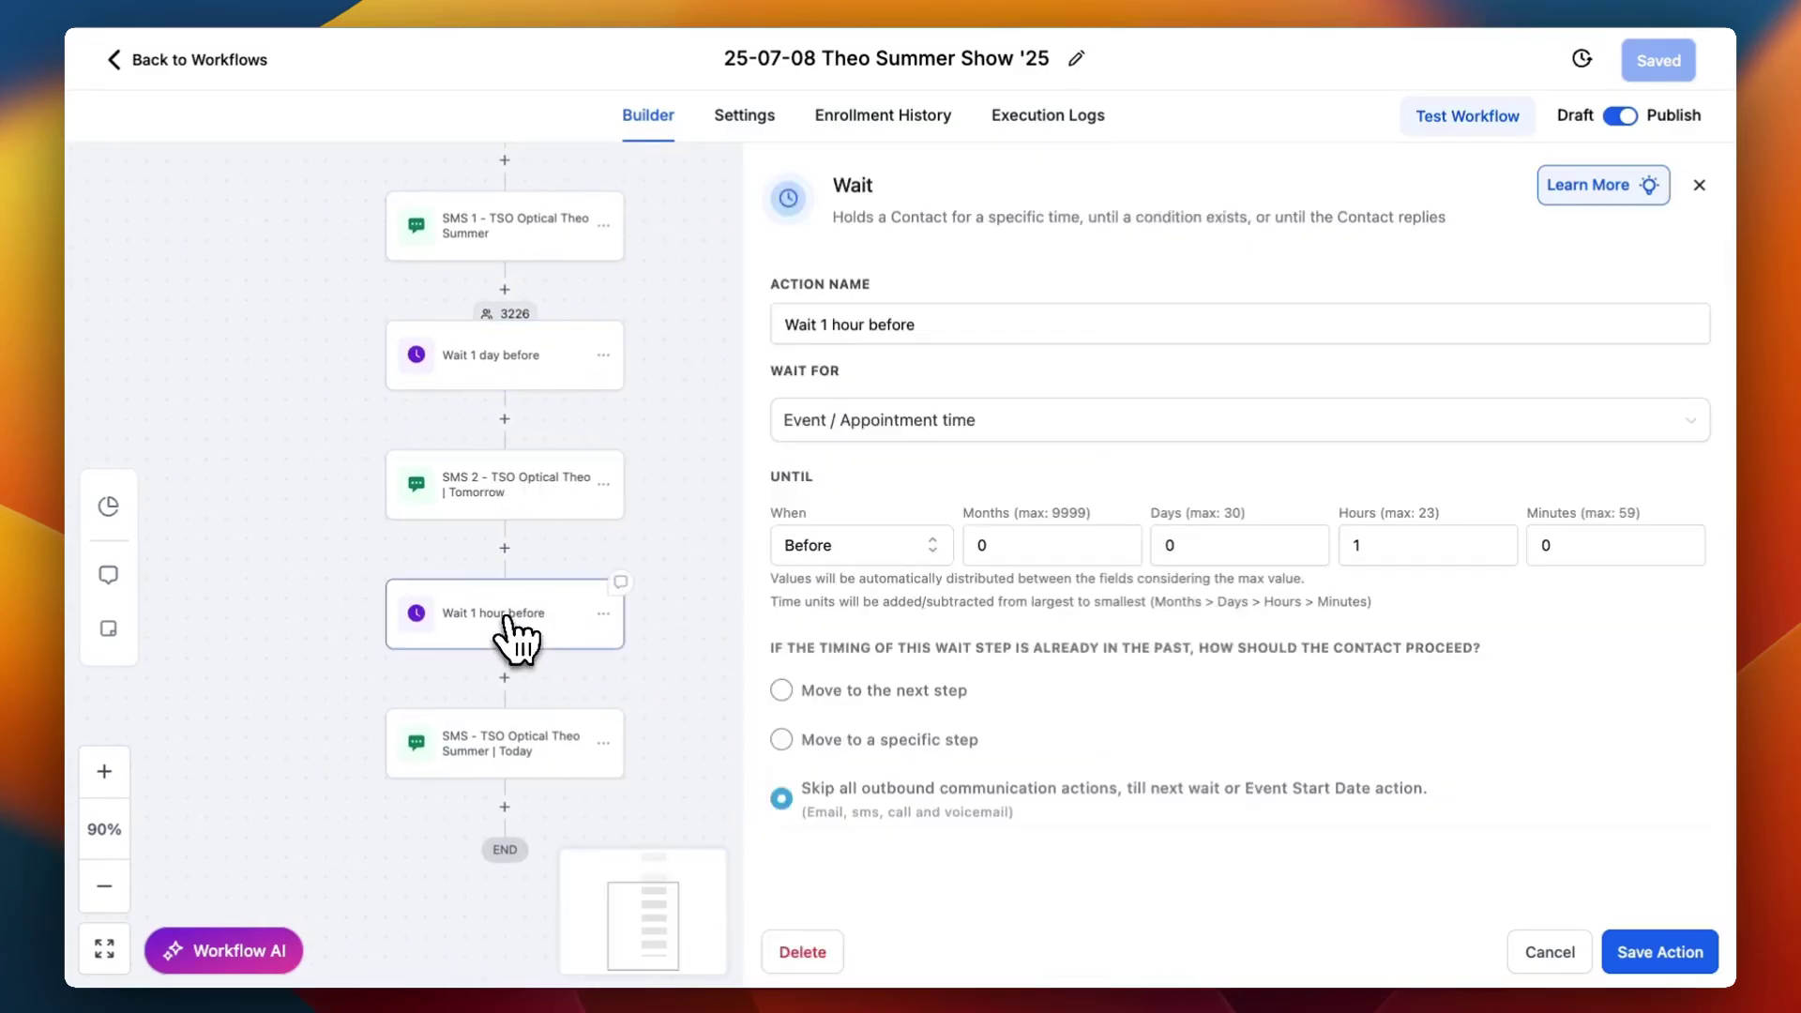
{"action": "left_click", "coordinate": [527, 760]}
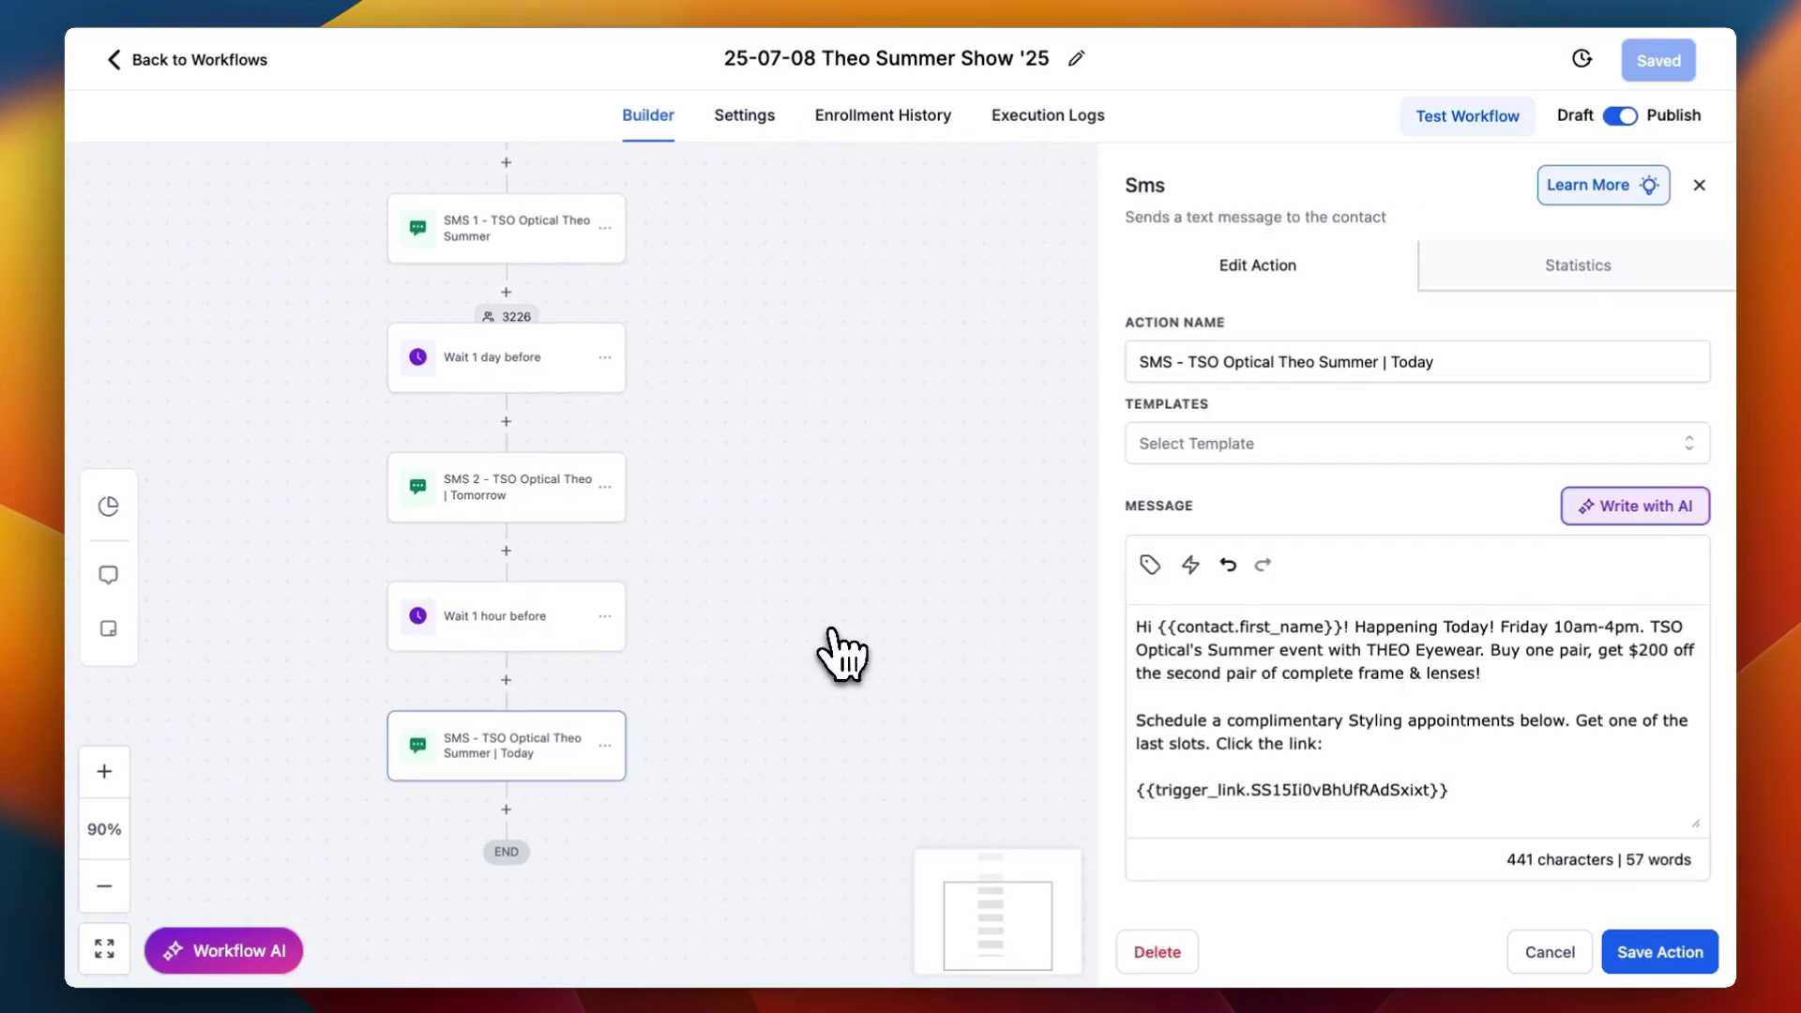
{"action": "scroll", "coordinate": [842, 657], "scroll_direction": "down", "scroll_amount": 2}
Return to the workflow list and create a blank workflow named "Event promo campaign".
{"action": "left_click", "coordinate": [265, 62]}
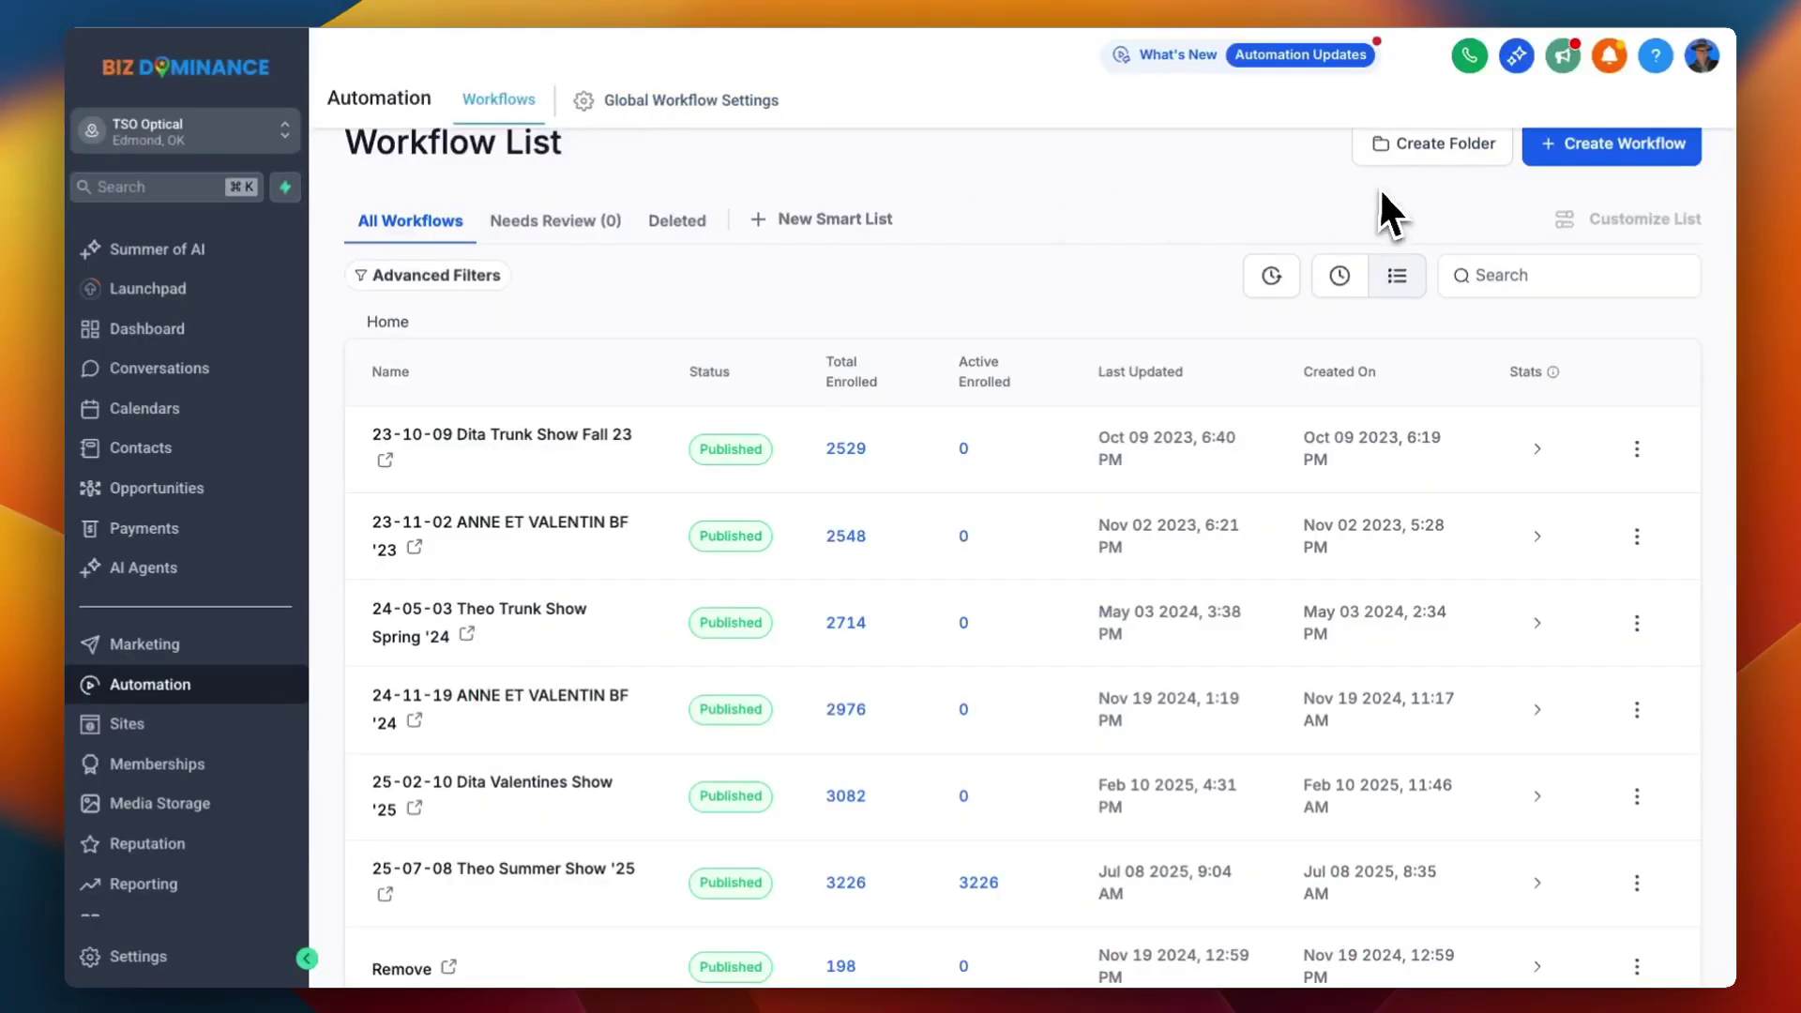
{"action": "left_click", "coordinate": [1636, 155]}
{"action": "left_click", "coordinate": [1623, 197]}
{"action": "left_click", "coordinate": [952, 58]}
{"action": "triple_click", "coordinate": [952, 58]}
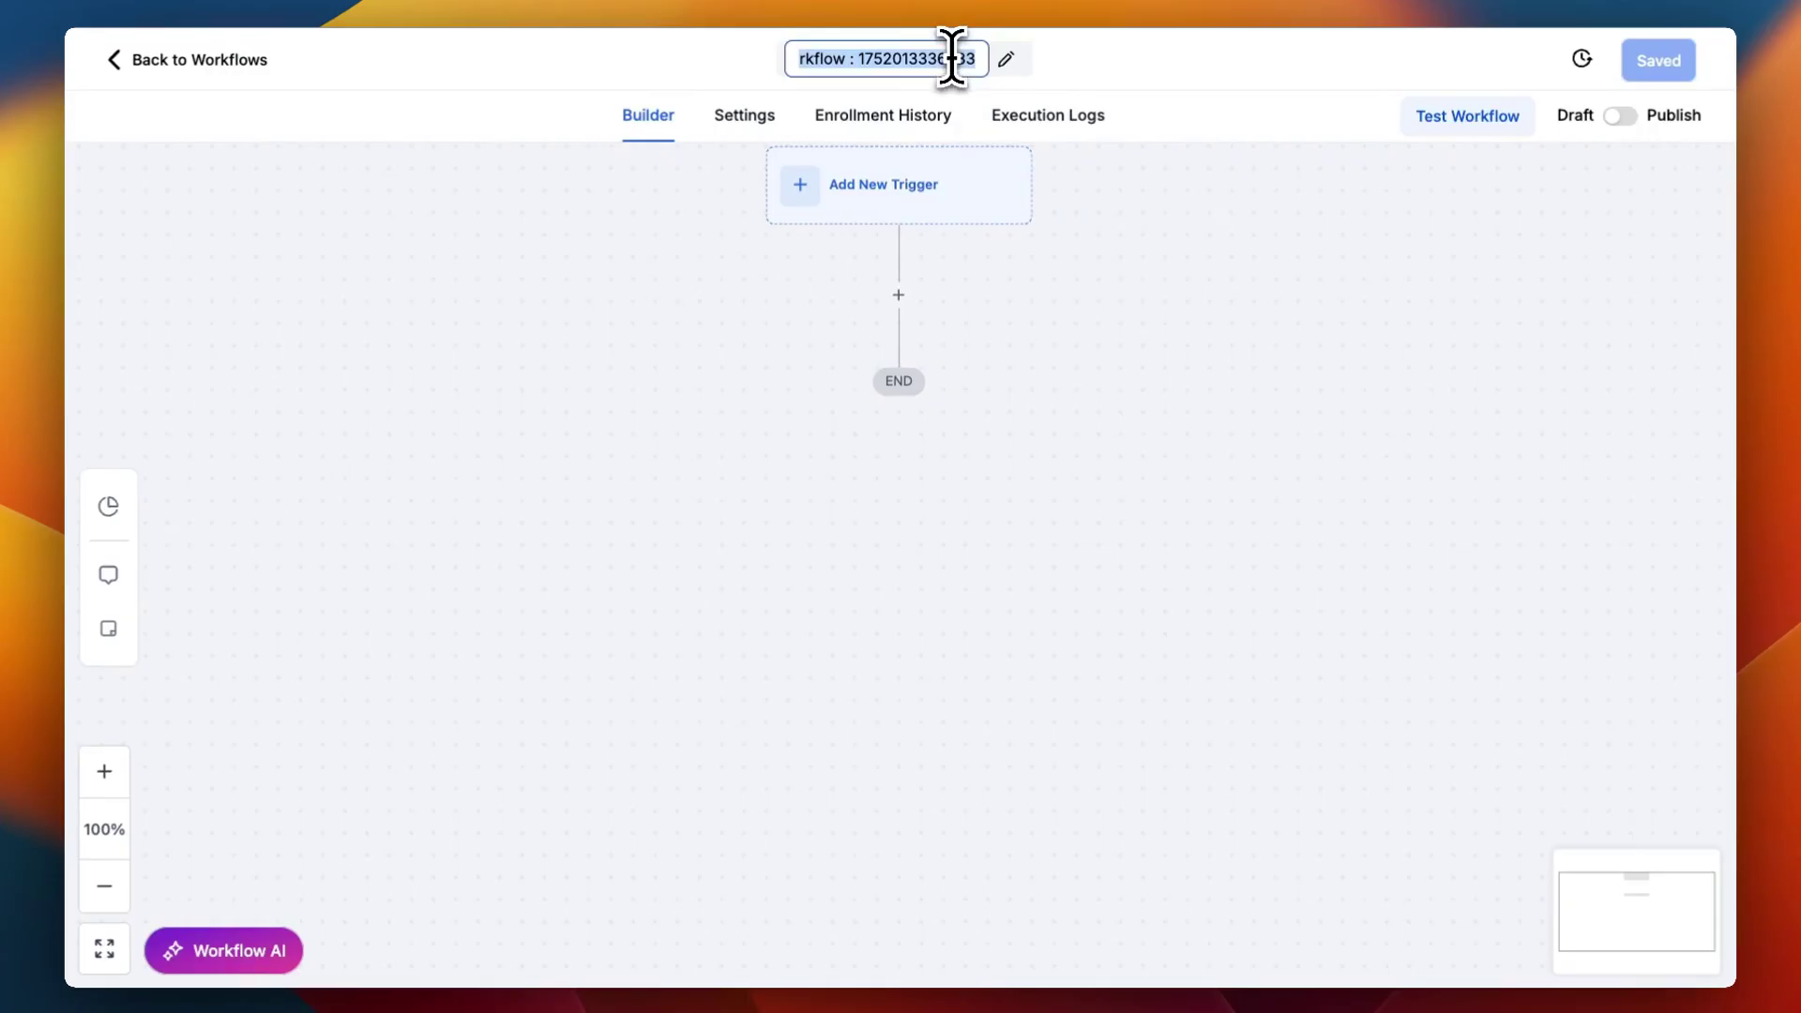
{"action": "type", "text": "Event "}
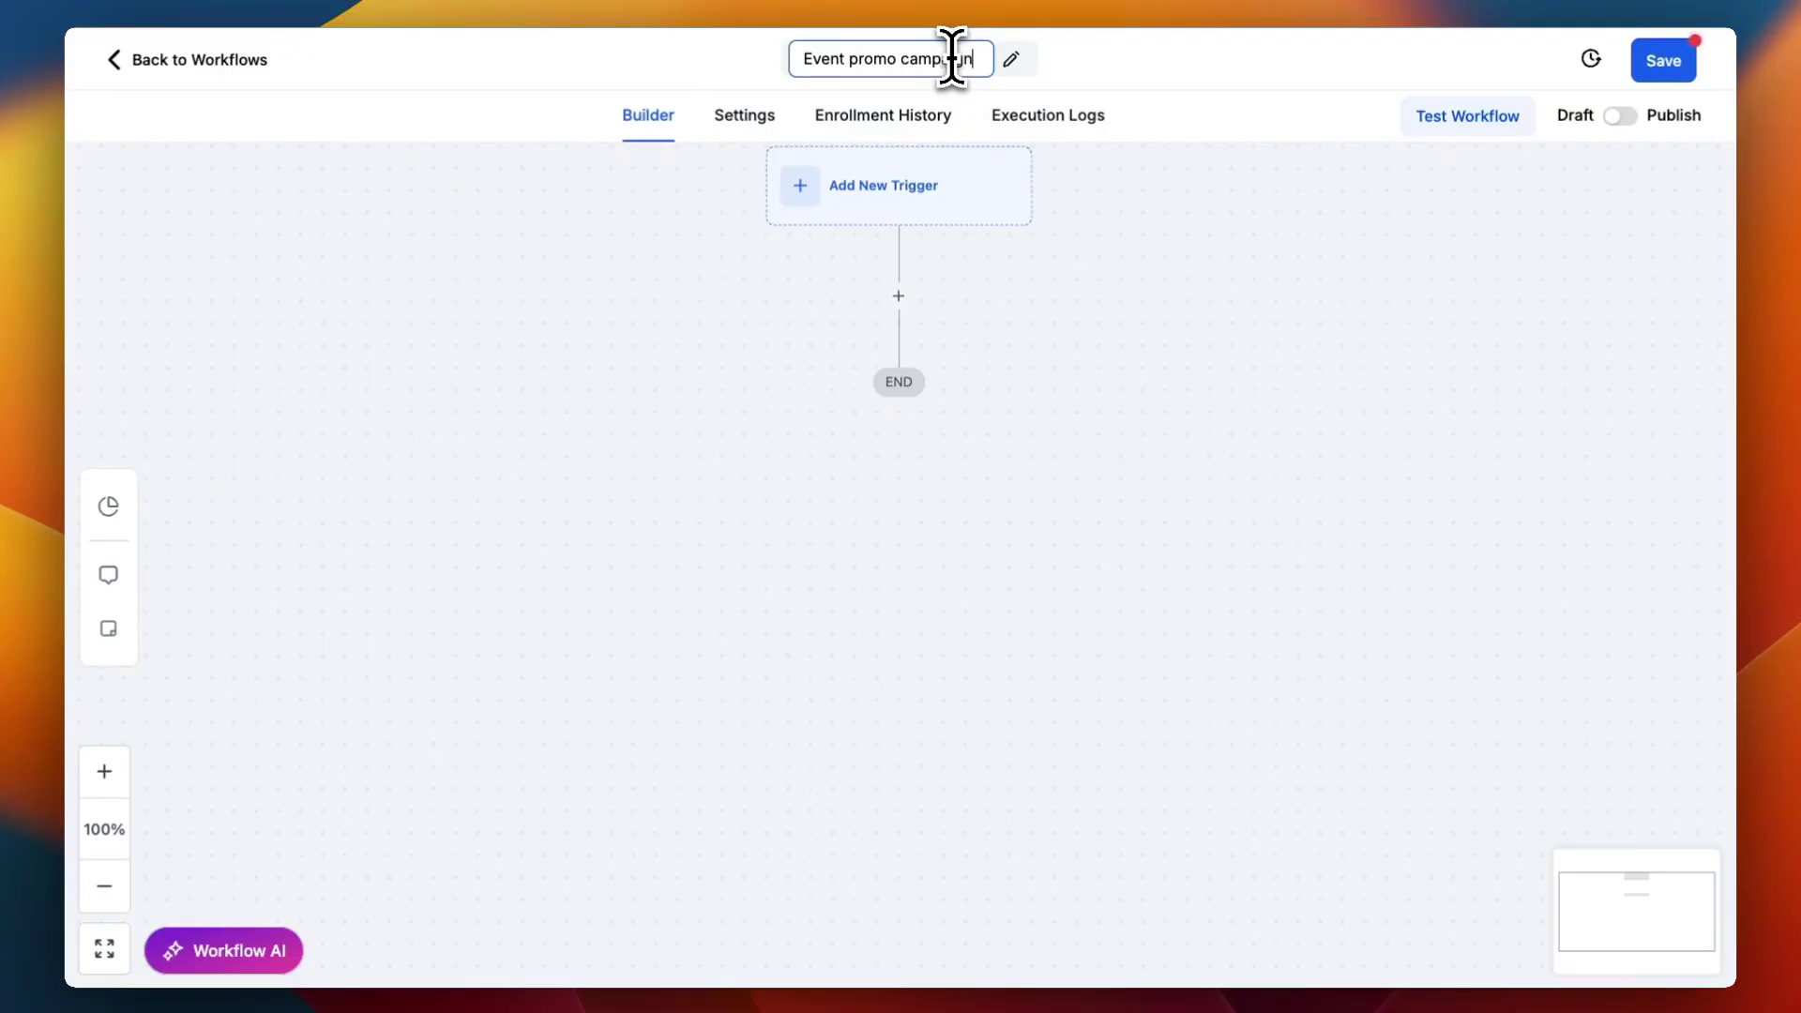
{"action": "type", "text": "promo campaign"}
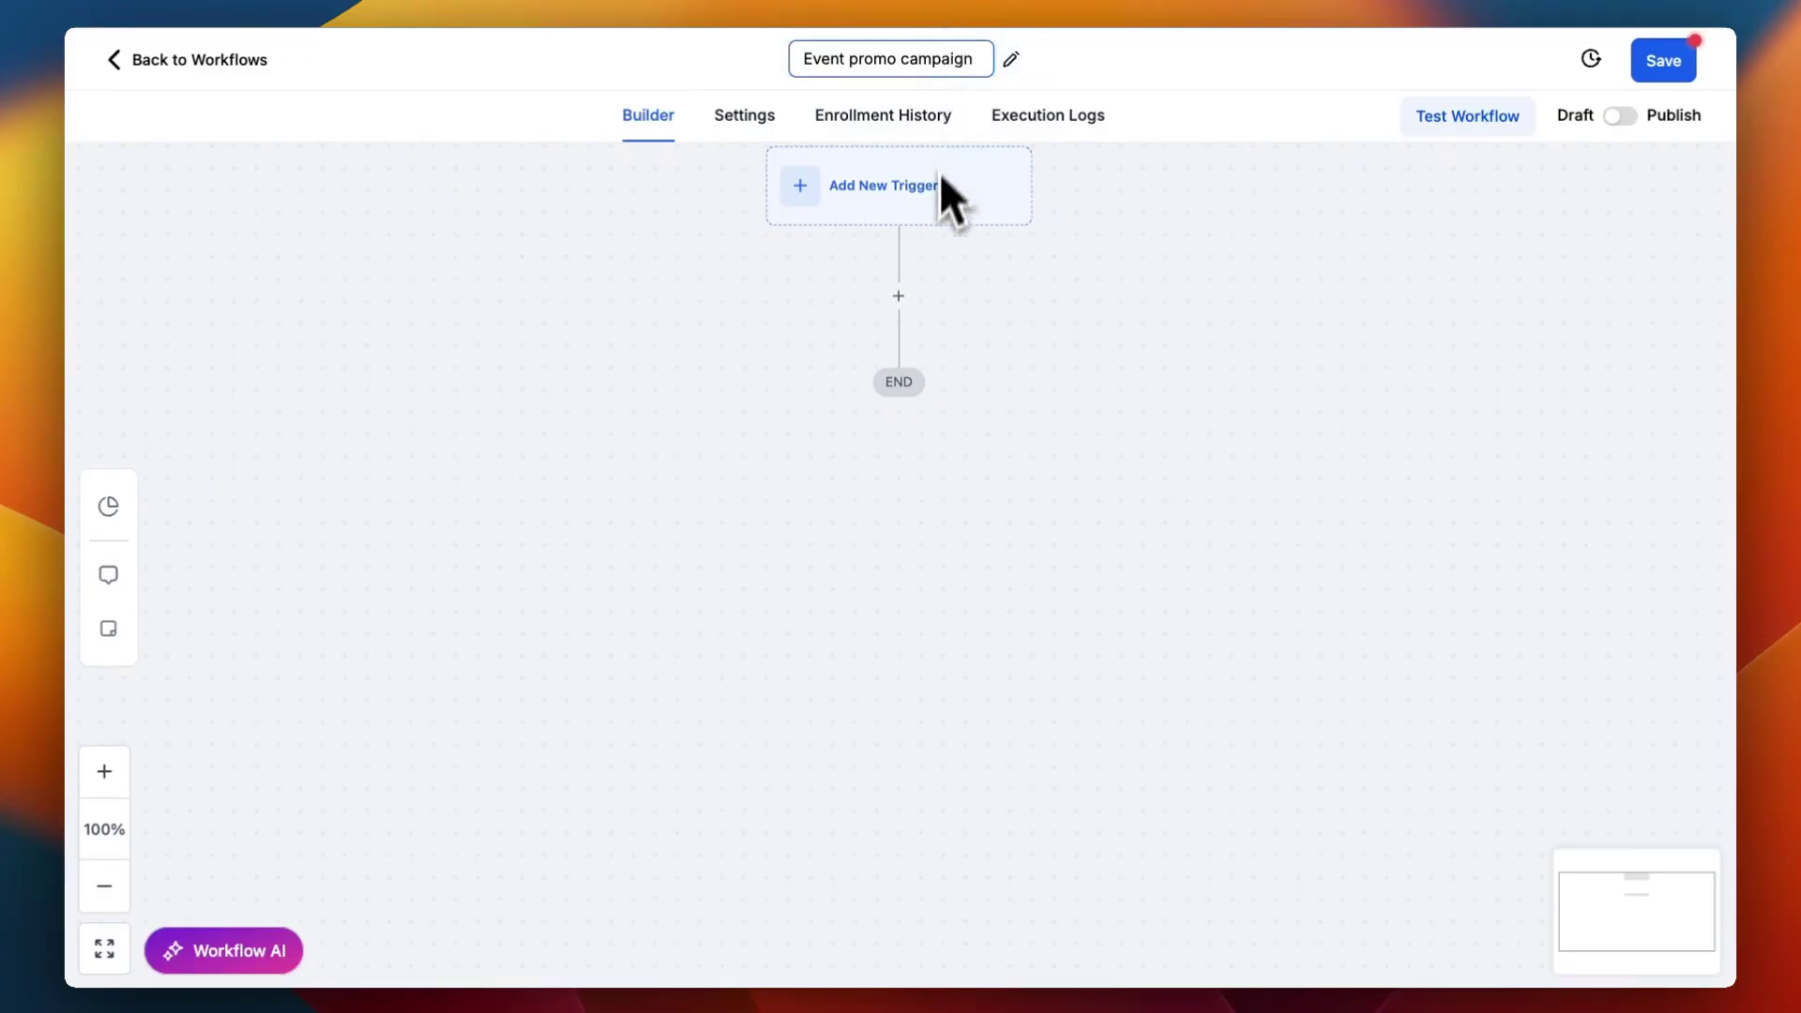
{"action": "left_click", "coordinate": [1238, 325]}
Find the Set Event Start Date action and add it as the workflow's first action.
{"action": "left_click", "coordinate": [898, 296]}
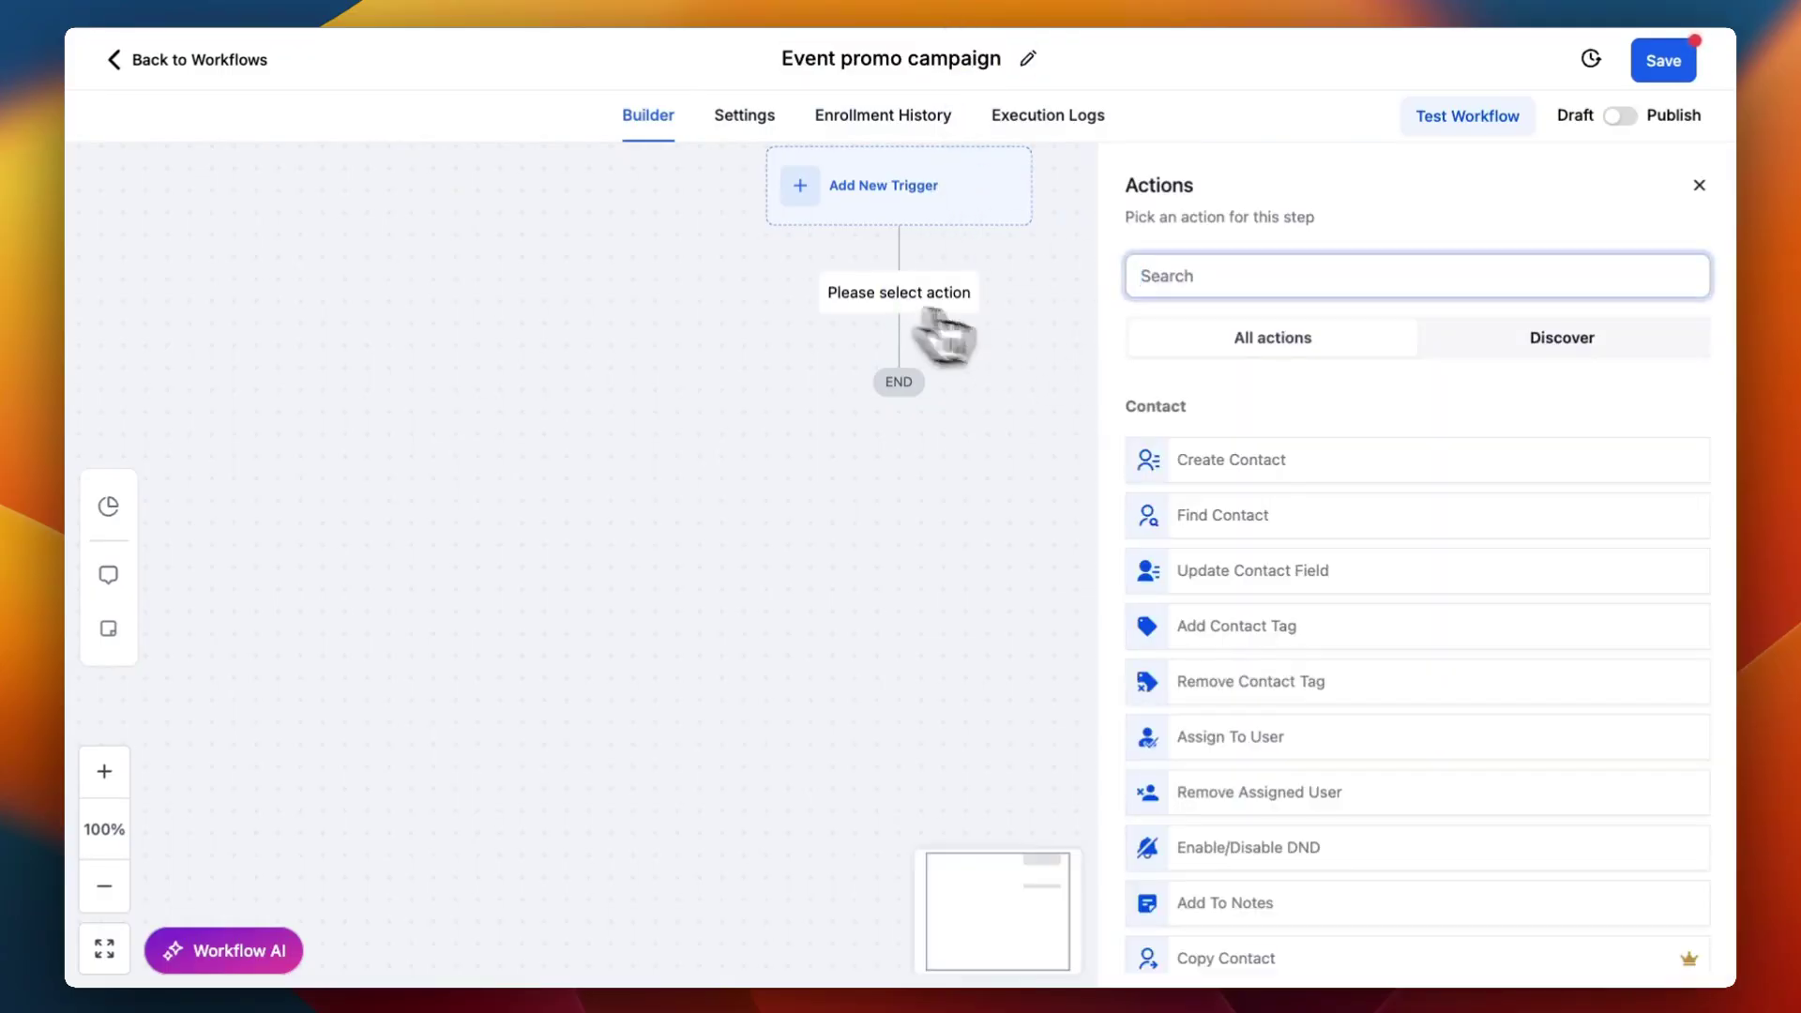
{"action": "type", "text": "et Even"}
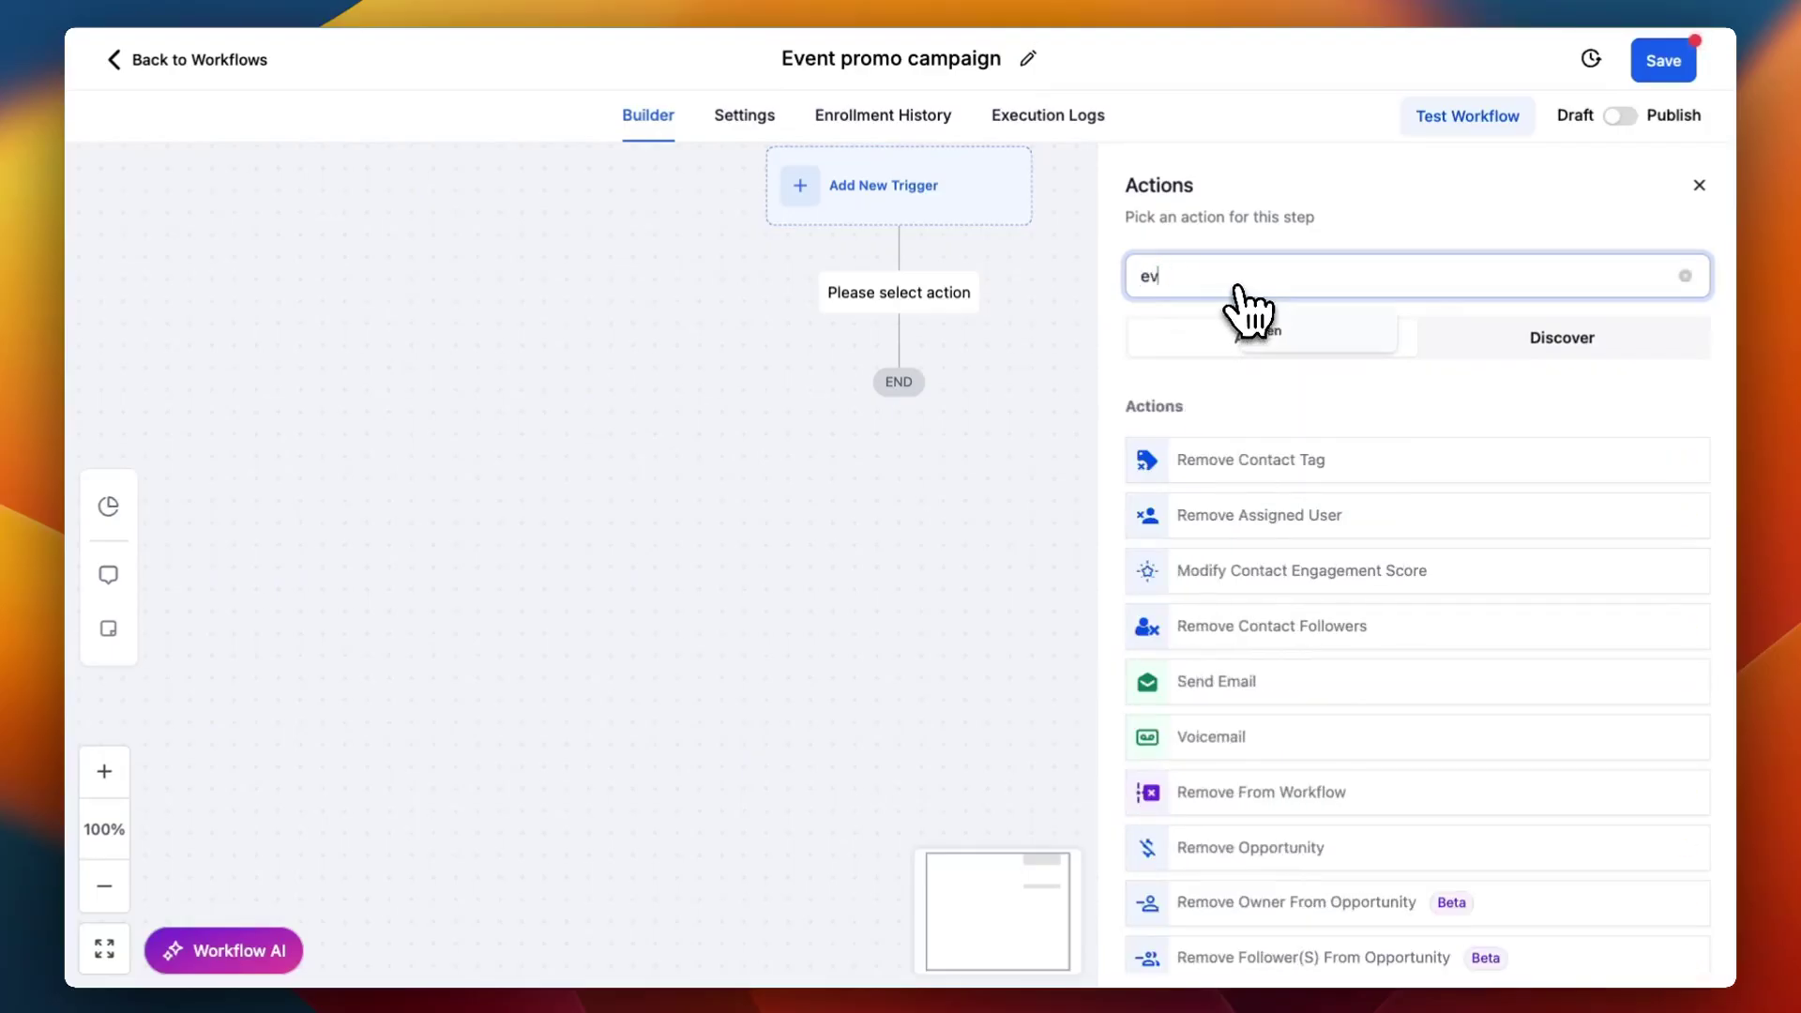
{"action": "type", "text": "t"}
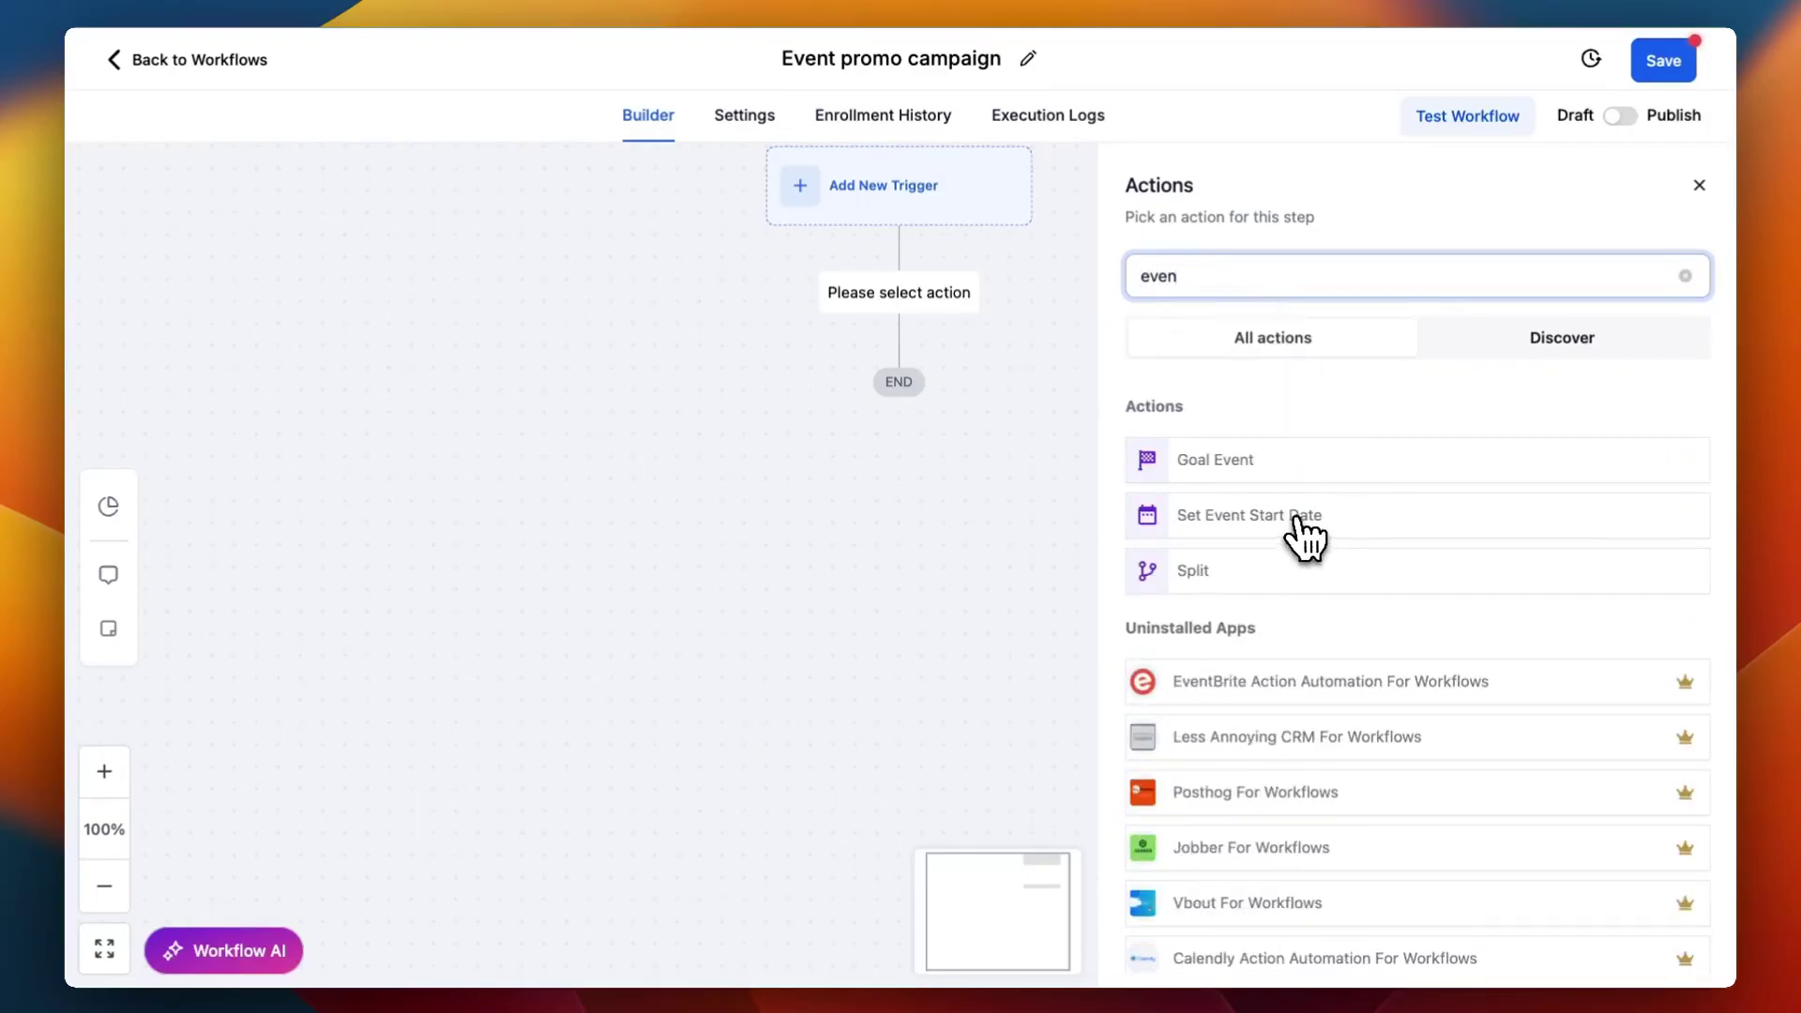
{"action": "left_click", "coordinate": [1298, 518]}
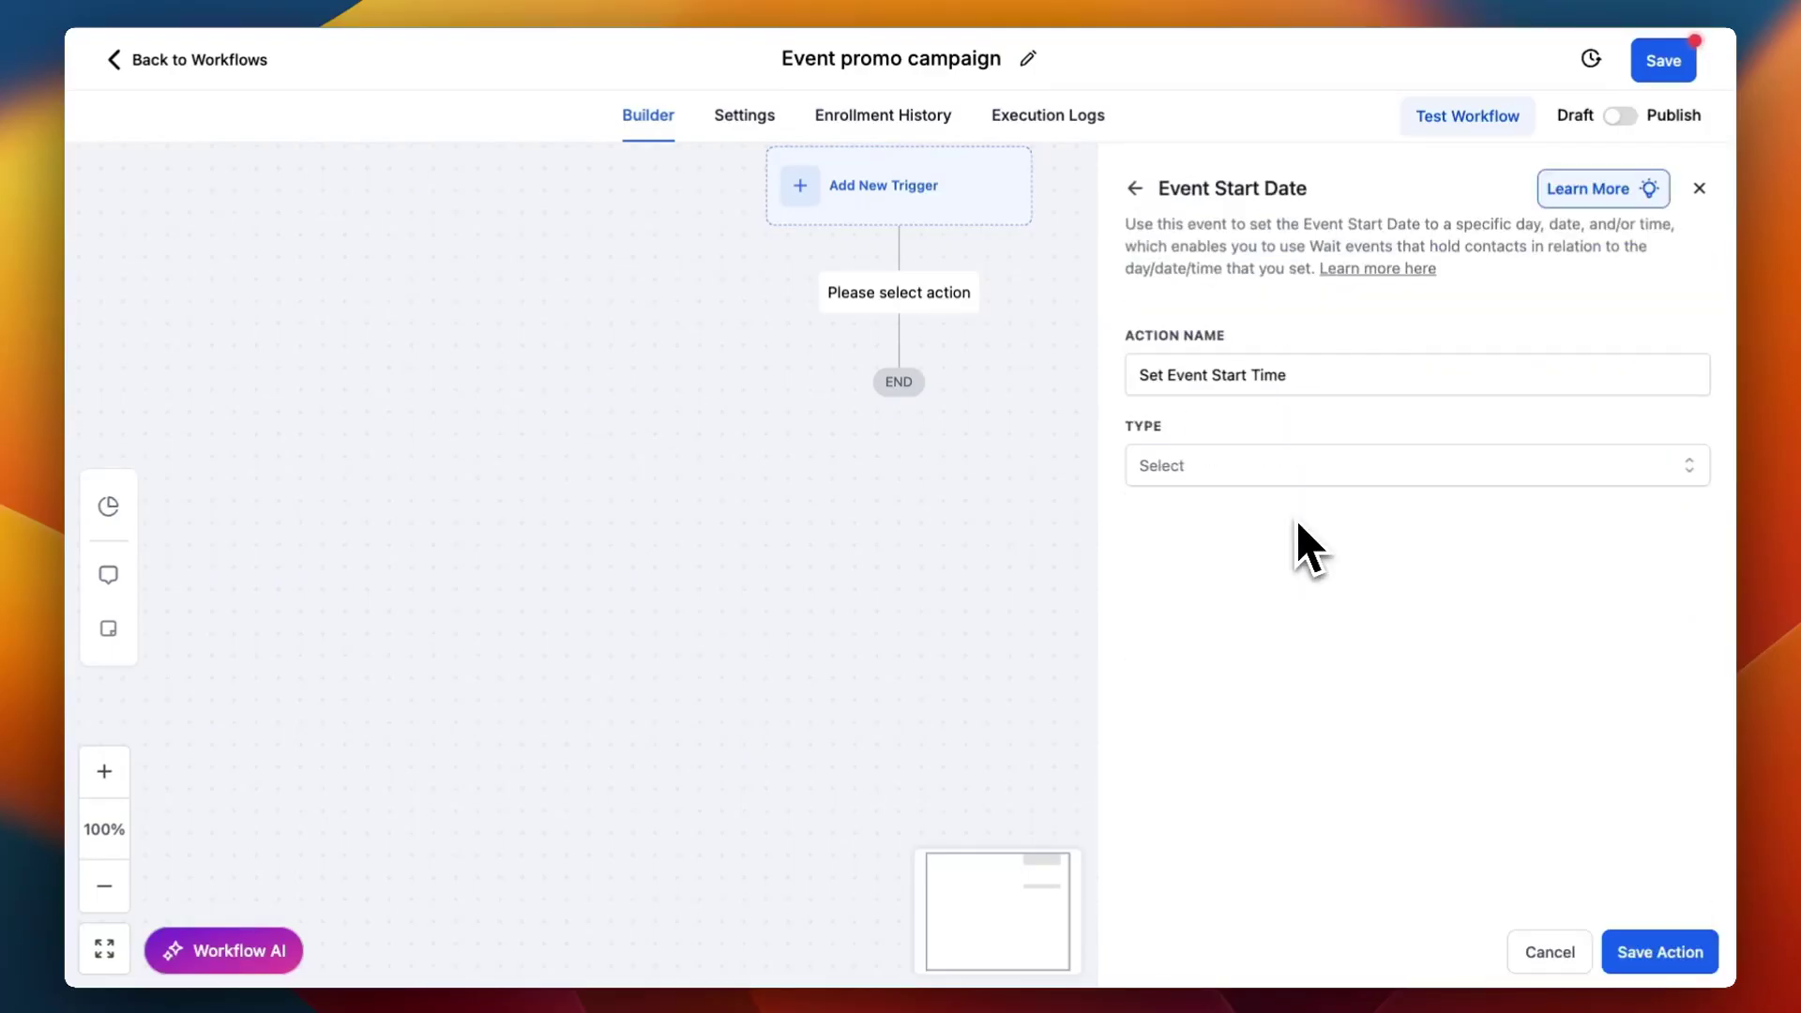
{"action": "left_click", "coordinate": [1264, 473]}
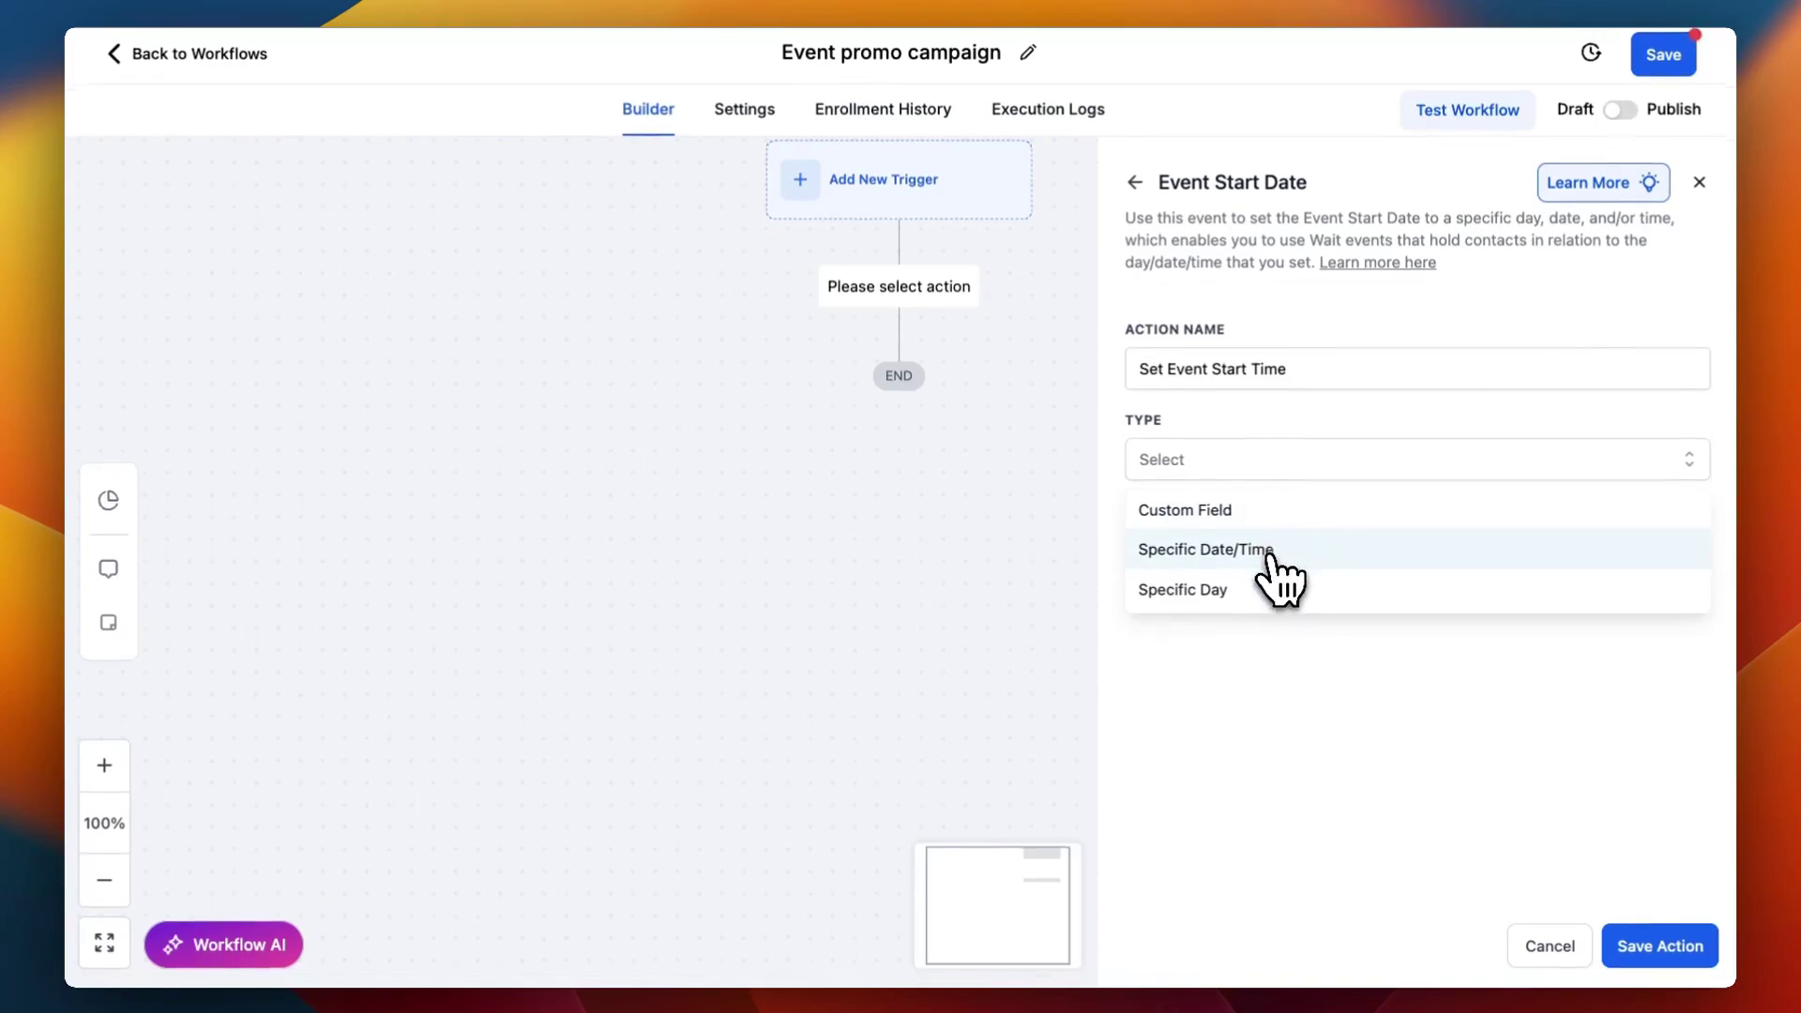
{"action": "left_click", "coordinate": [1218, 555]}
{"action": "left_click", "coordinate": [1229, 553]}
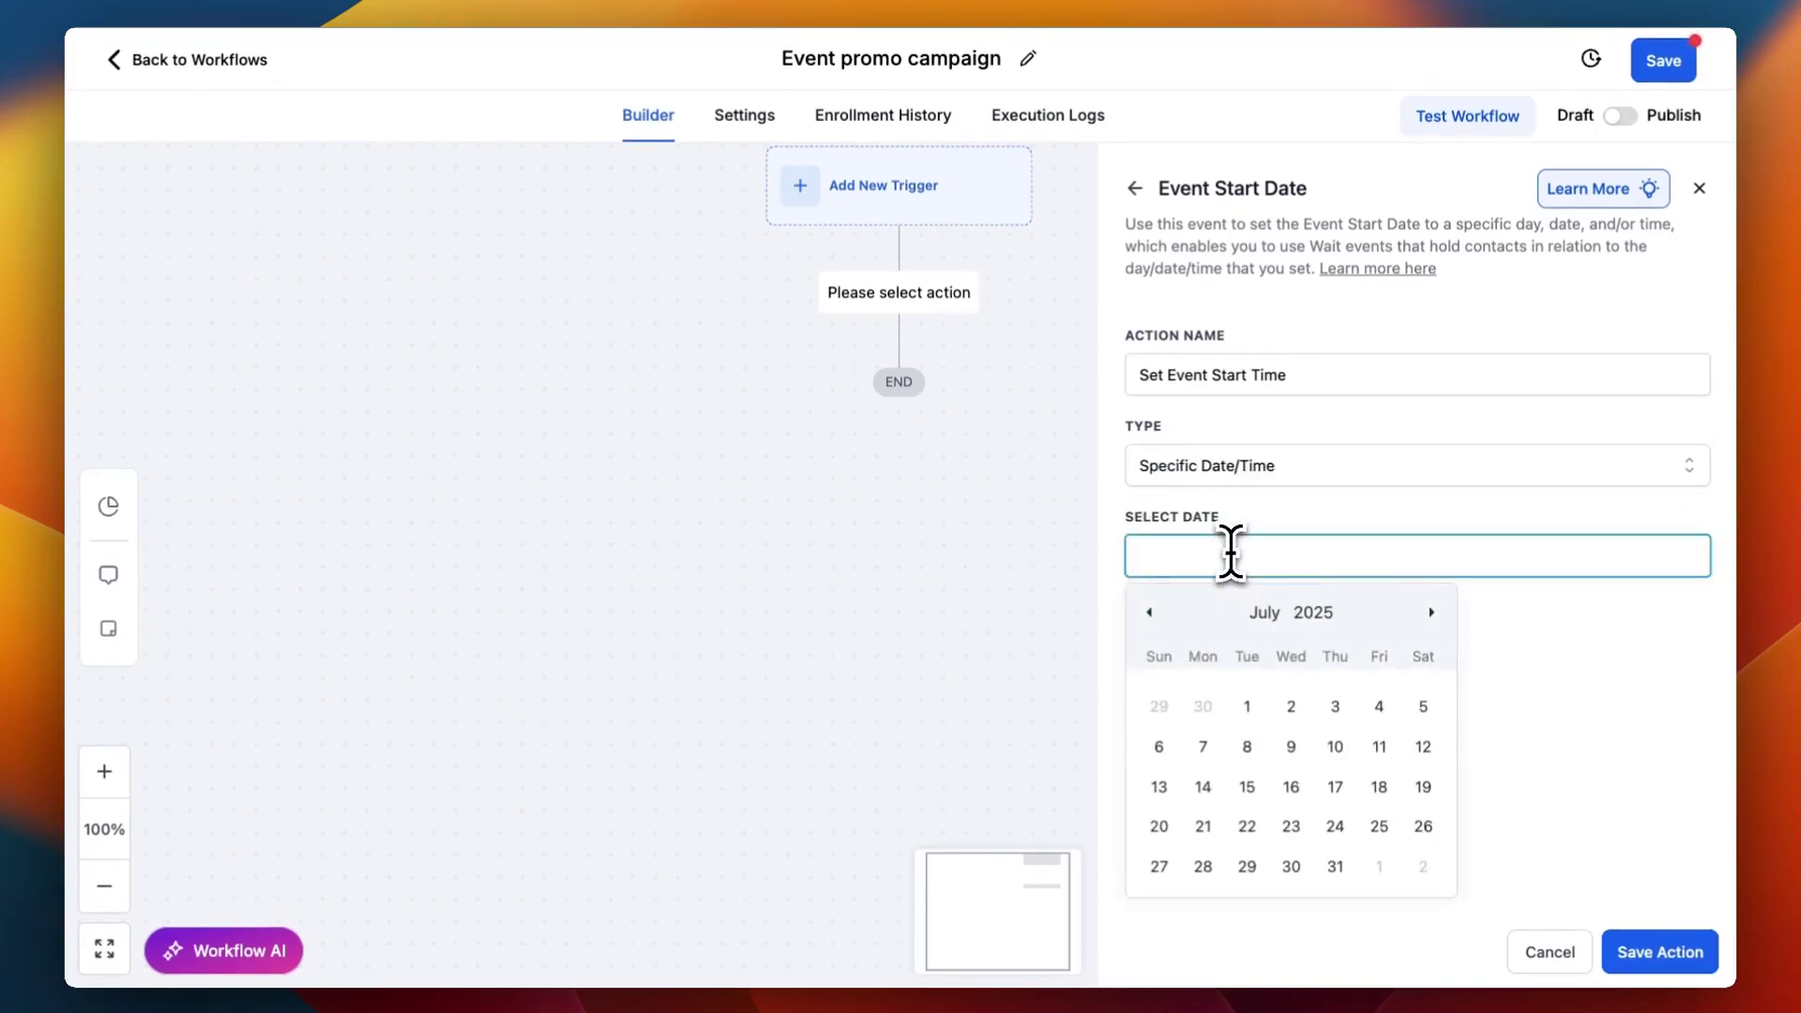
{"action": "left_click", "coordinate": [1379, 745]}
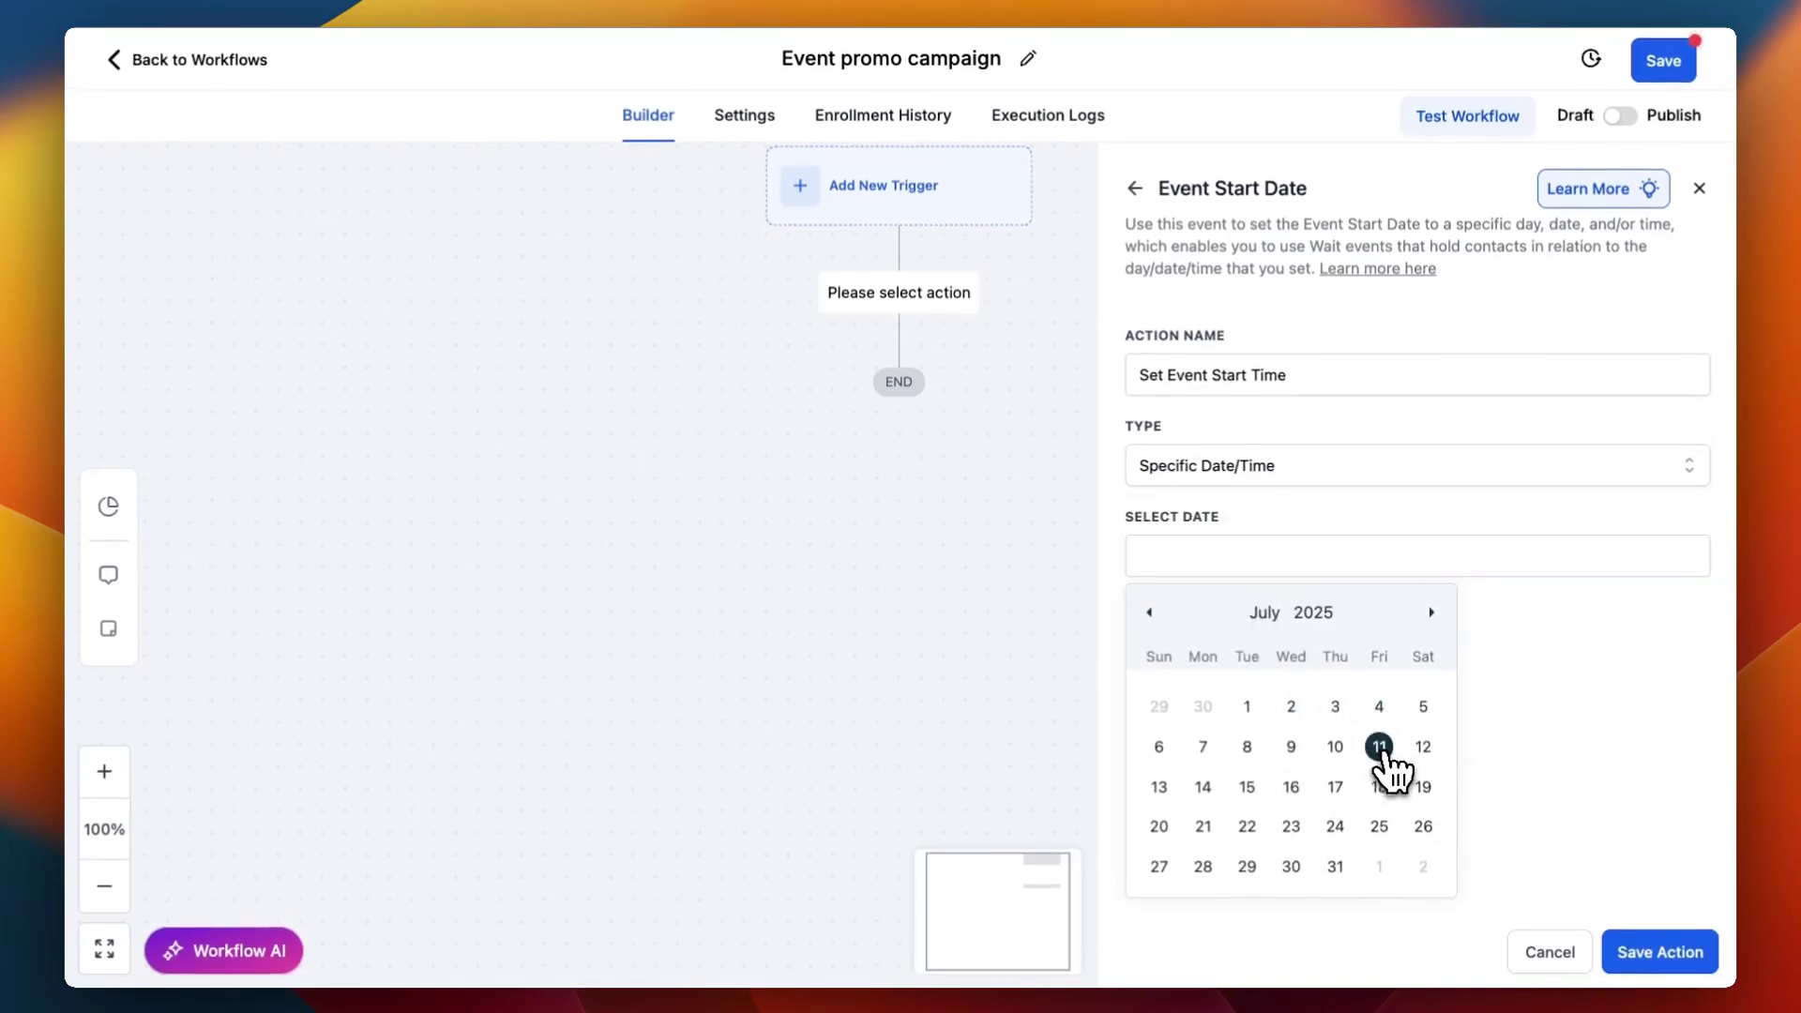
{"action": "key", "text": "Up"}
{"action": "key", "text": "Up"}
{"action": "key", "text": "Up"}
{"action": "key", "text": "Up"}
{"action": "key", "text": "Up"}
{"action": "key", "text": "Up"}
{"action": "key", "text": "Up"}
{"action": "key", "text": "Up"}
{"action": "key", "text": "Up"}
{"action": "key", "text": "Up"}
{"action": "key", "text": "Up"}
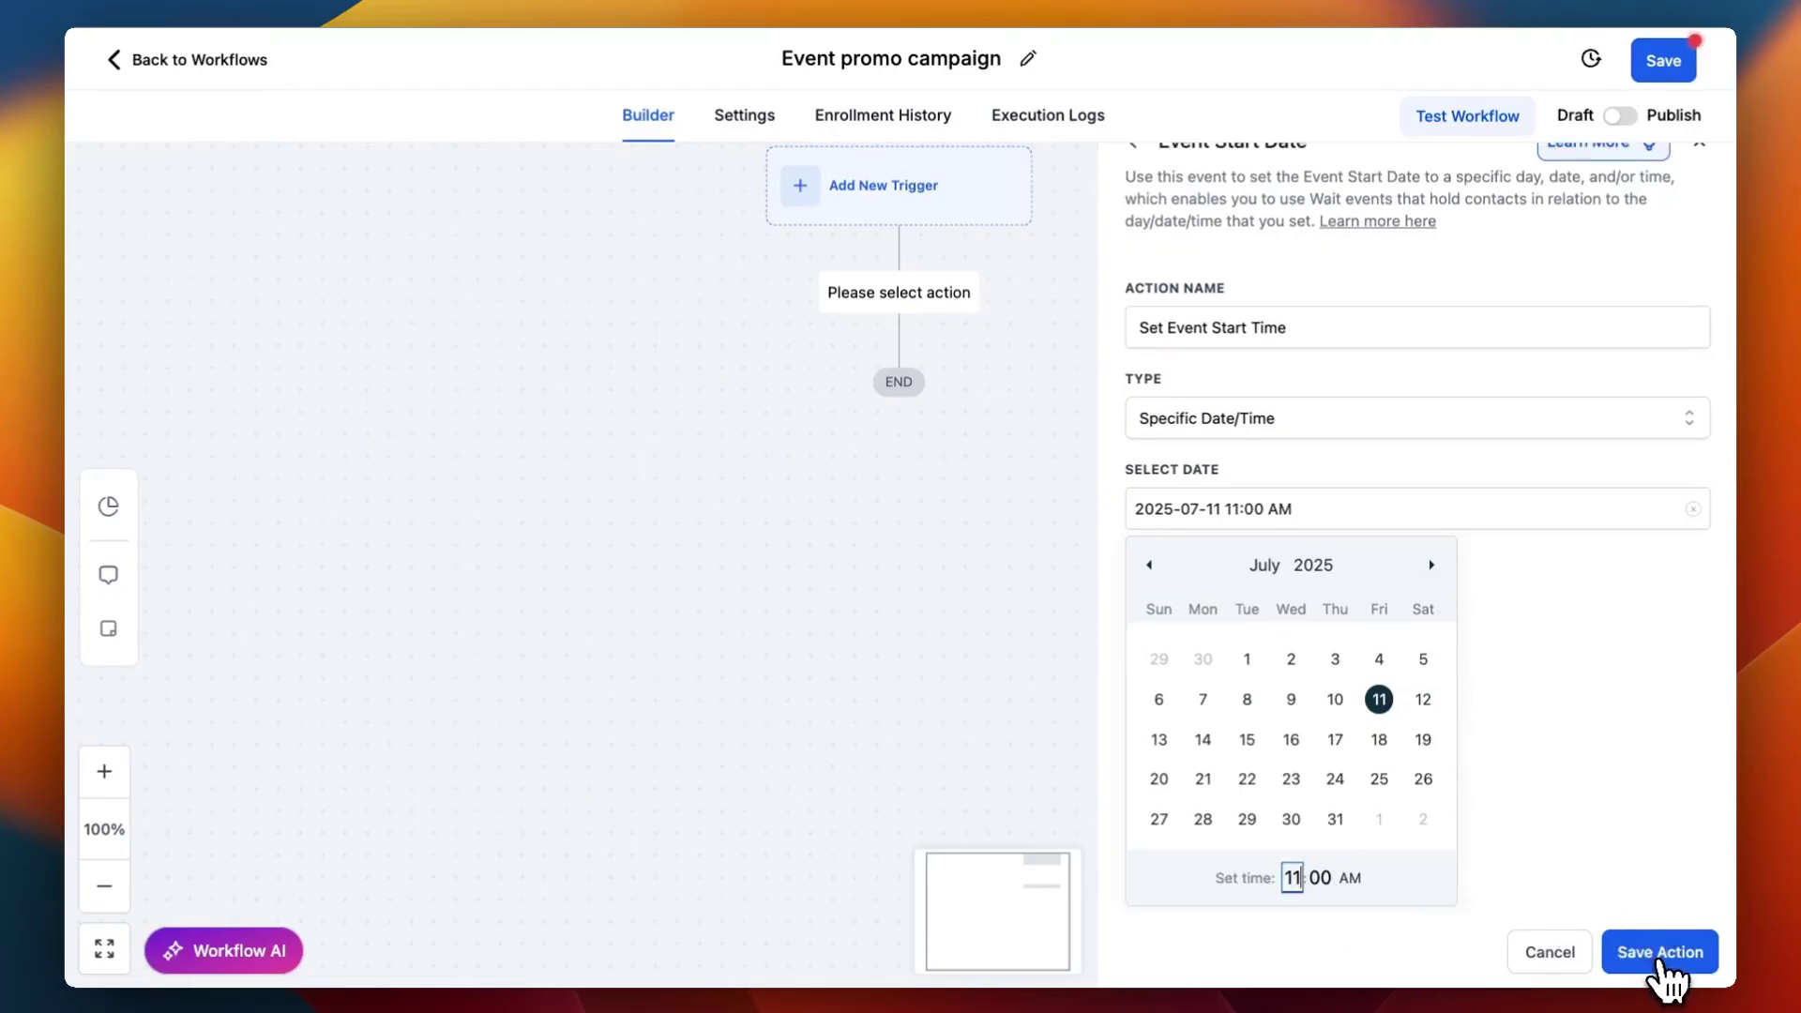
{"action": "left_click", "coordinate": [1659, 949]}
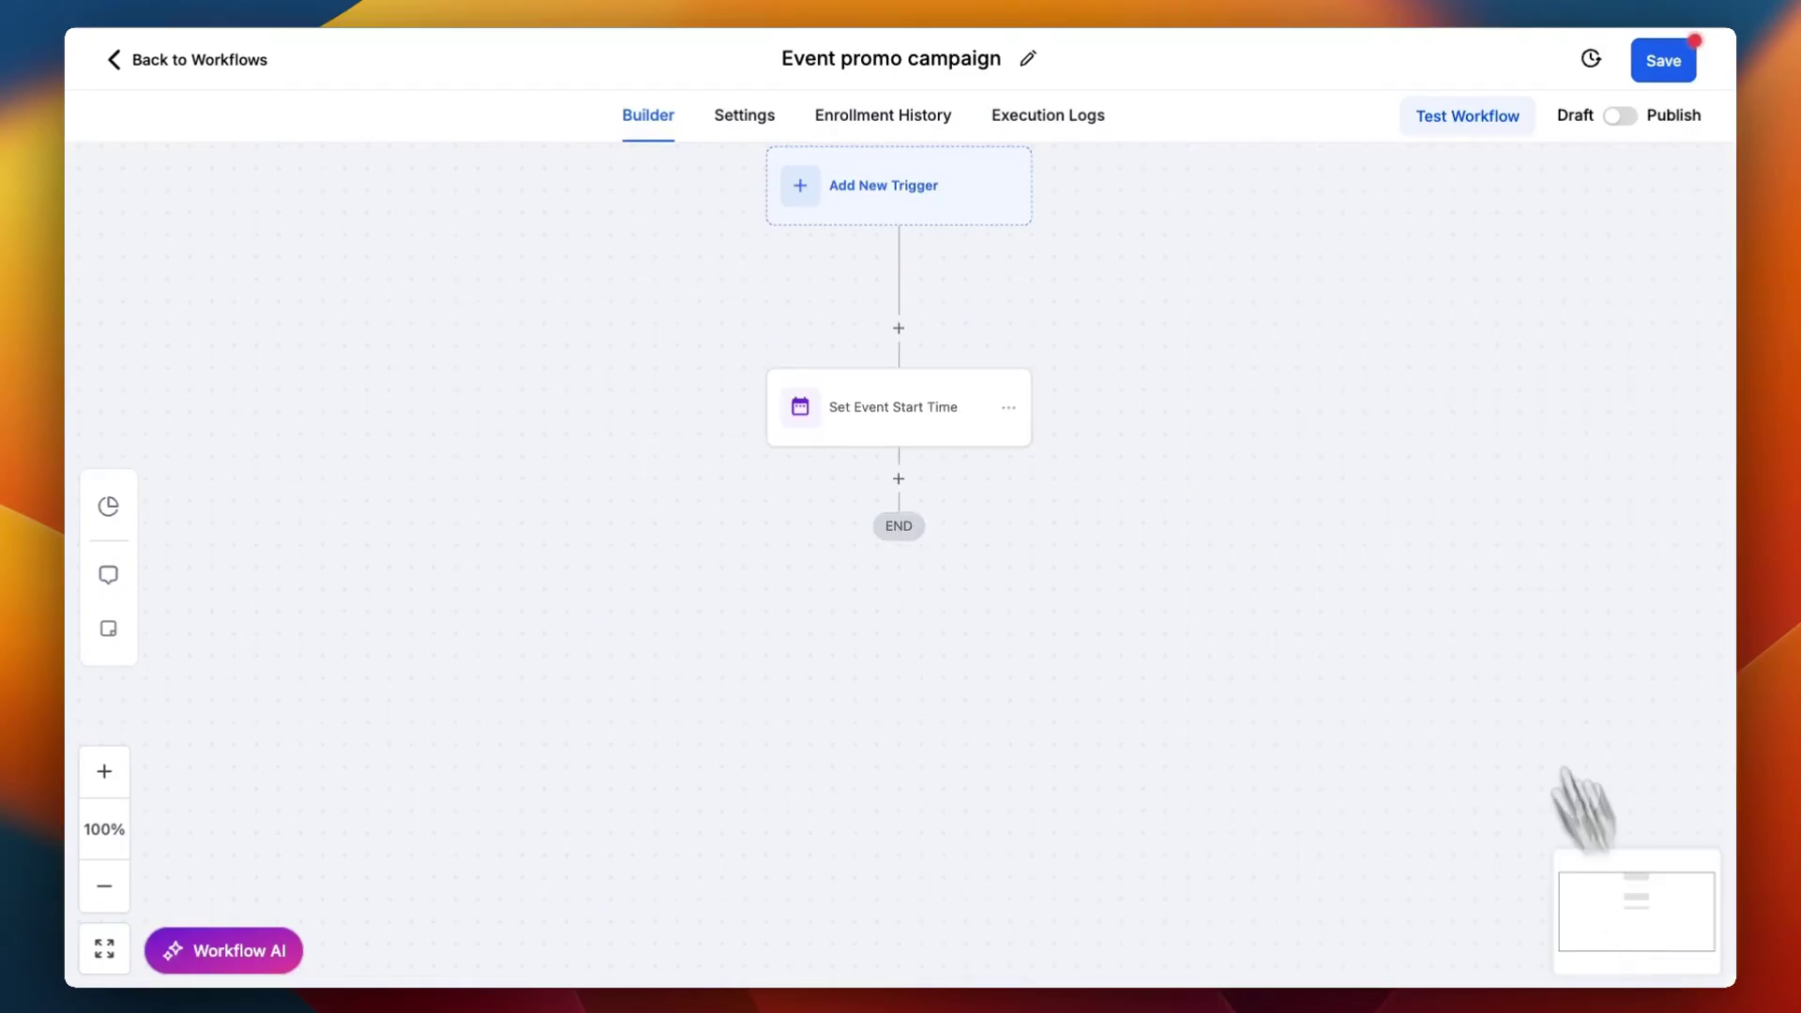
{"action": "left_click", "coordinate": [884, 410]}
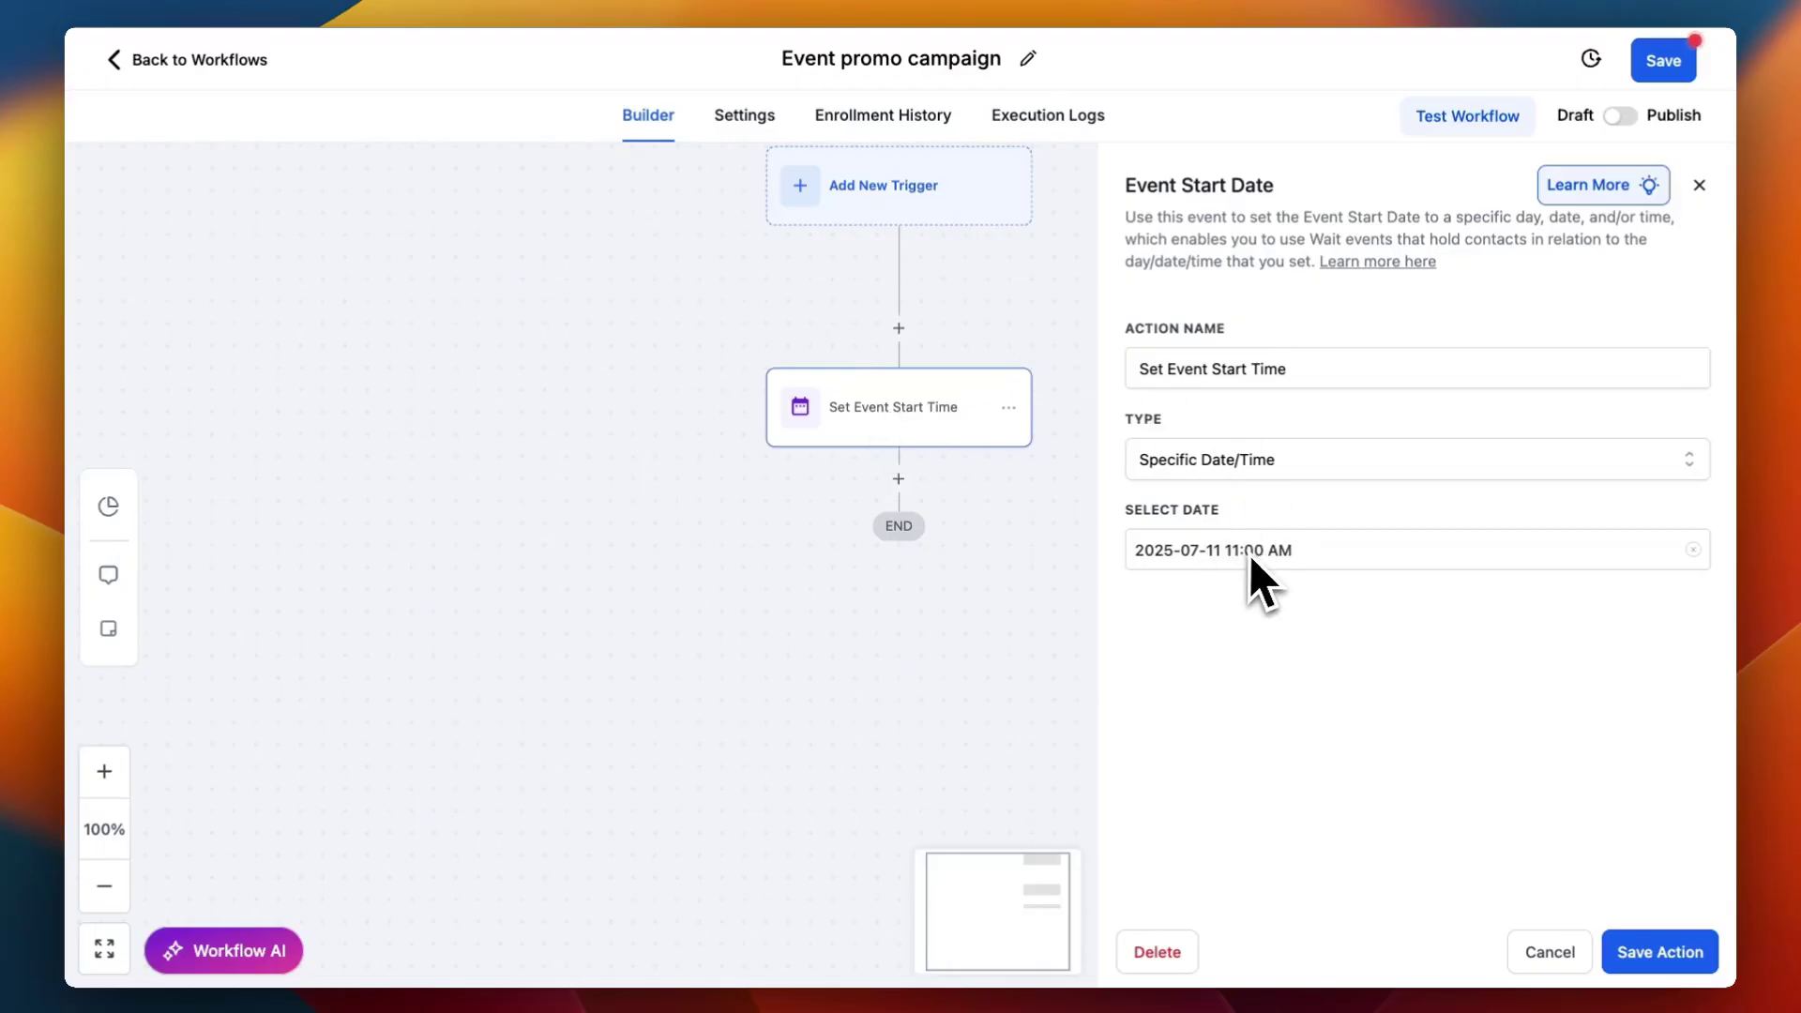
Add an SMS action directly after the Set Event Start Time action.
{"action": "left_click", "coordinate": [898, 480]}
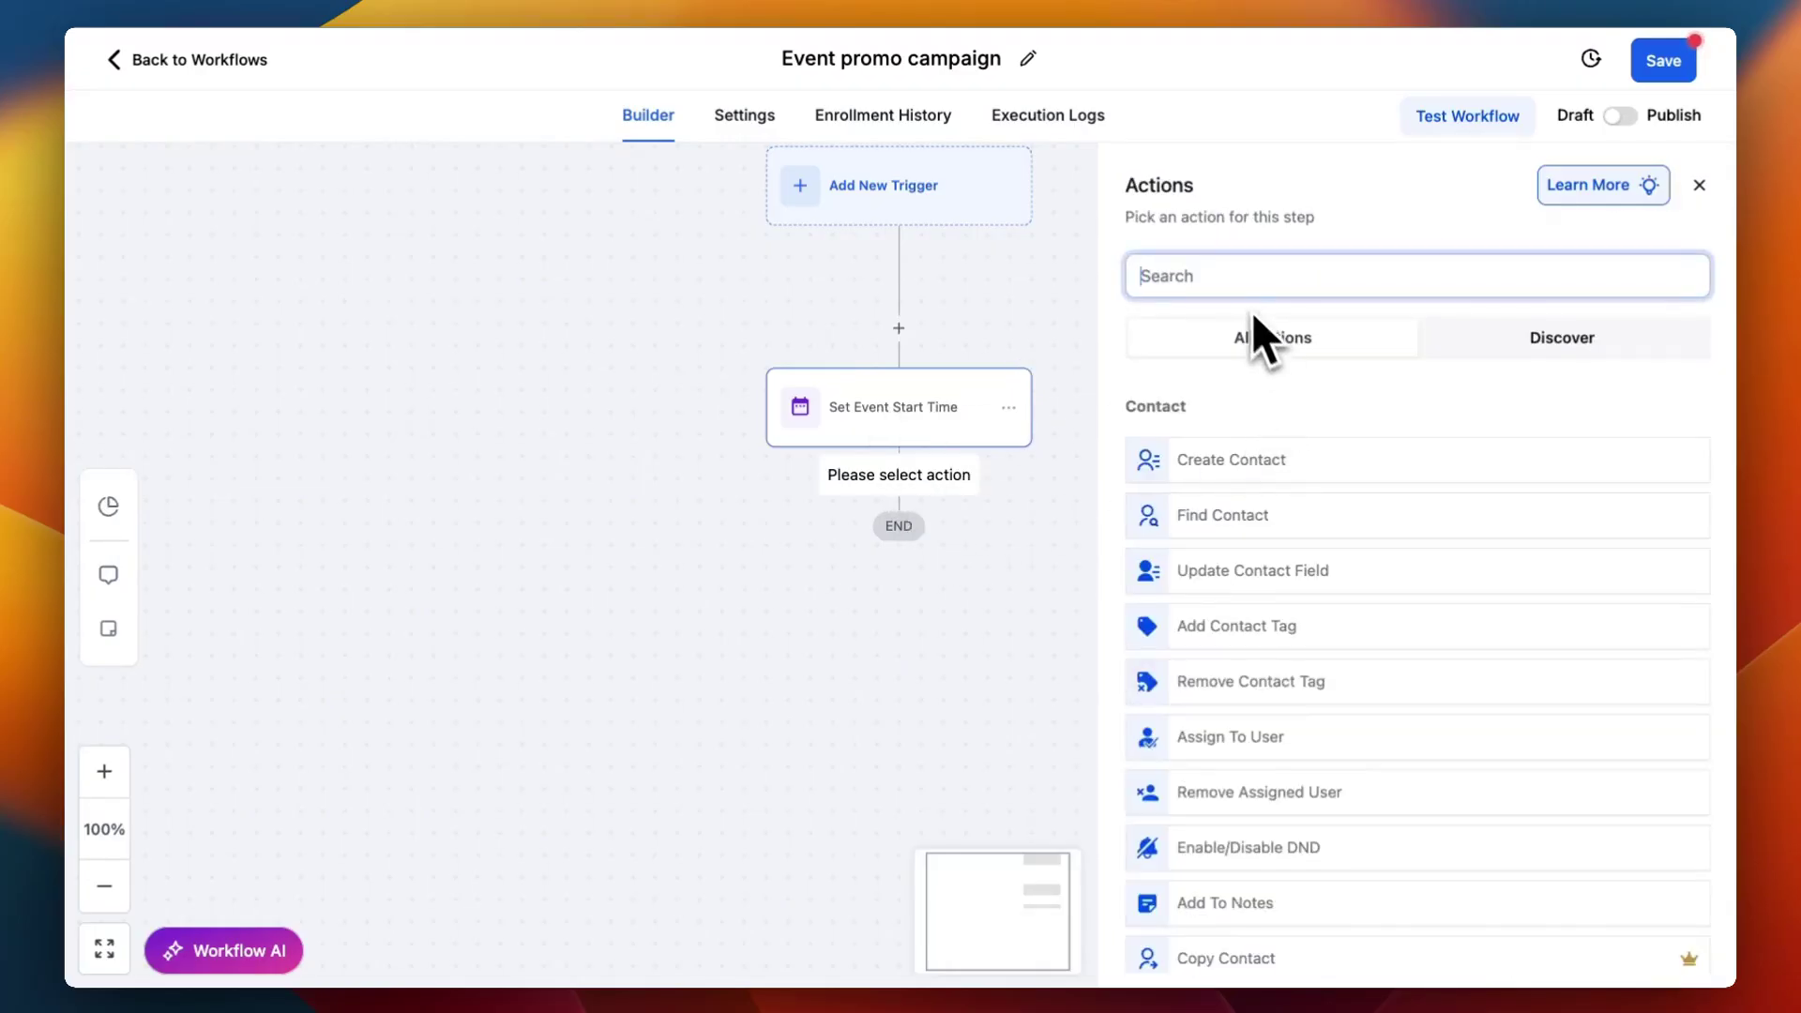
{"action": "type", "text": "sm"}
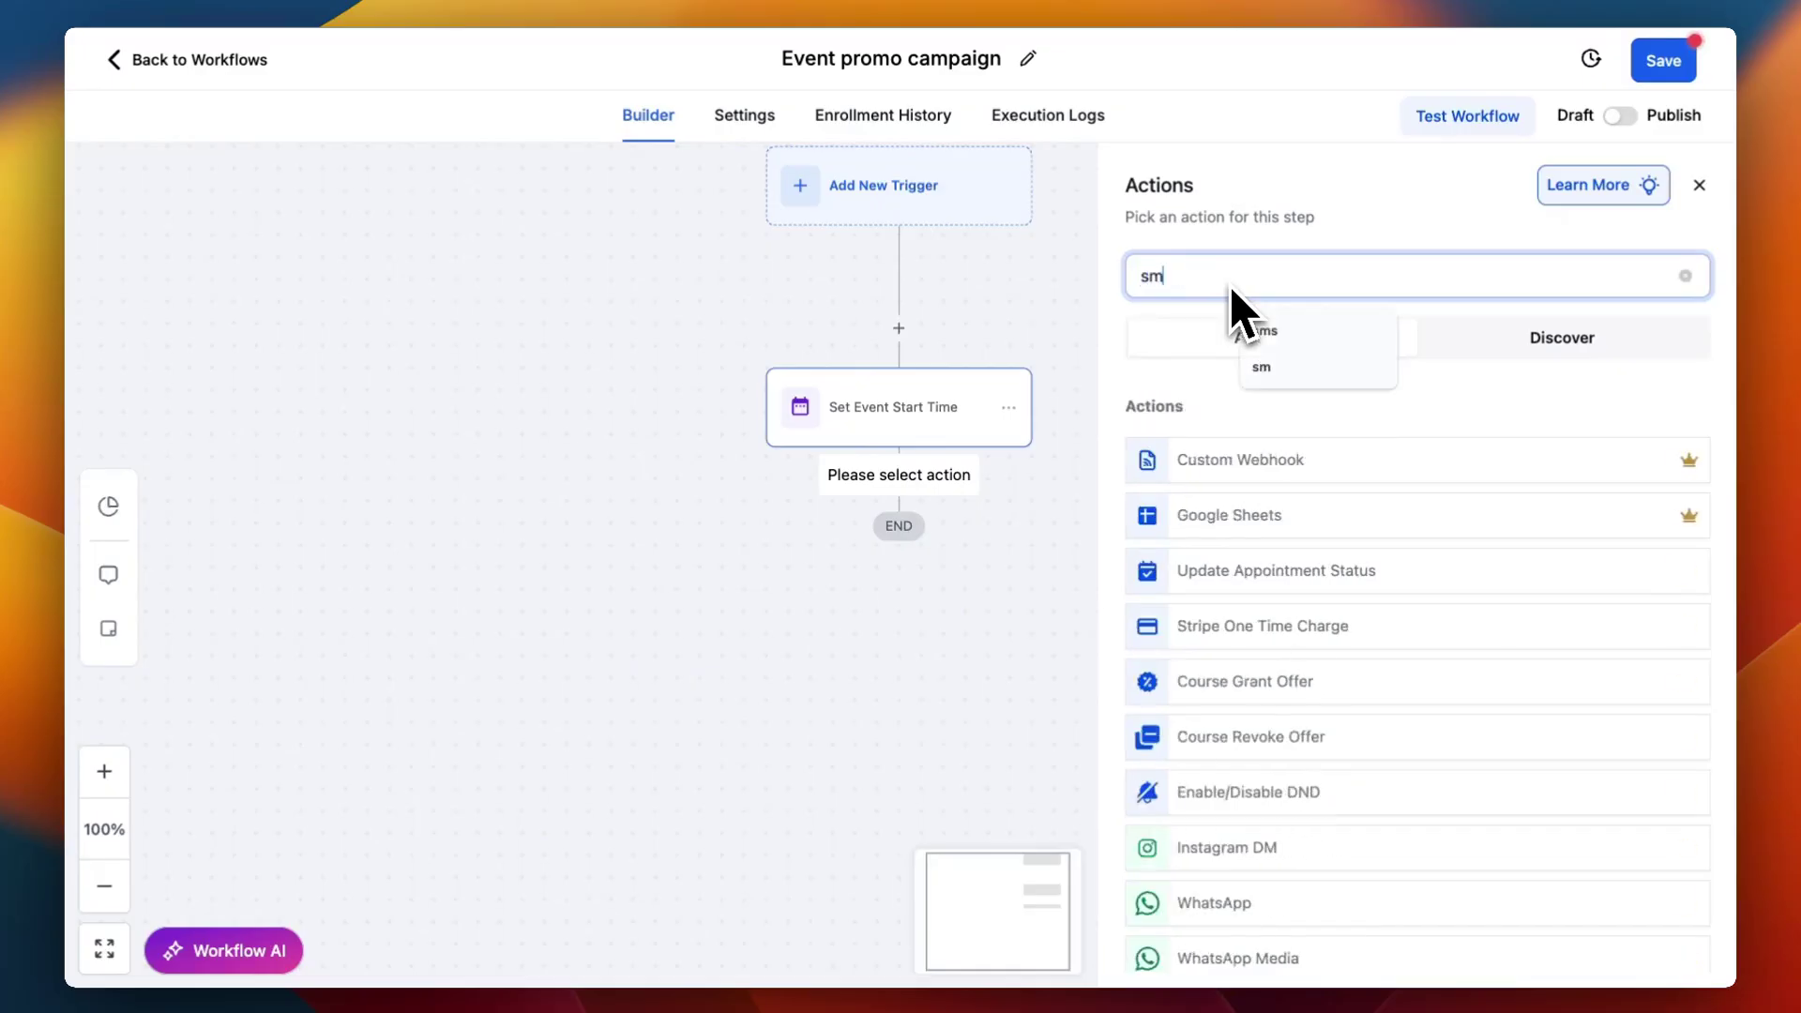
{"action": "left_click", "coordinate": [1236, 459]}
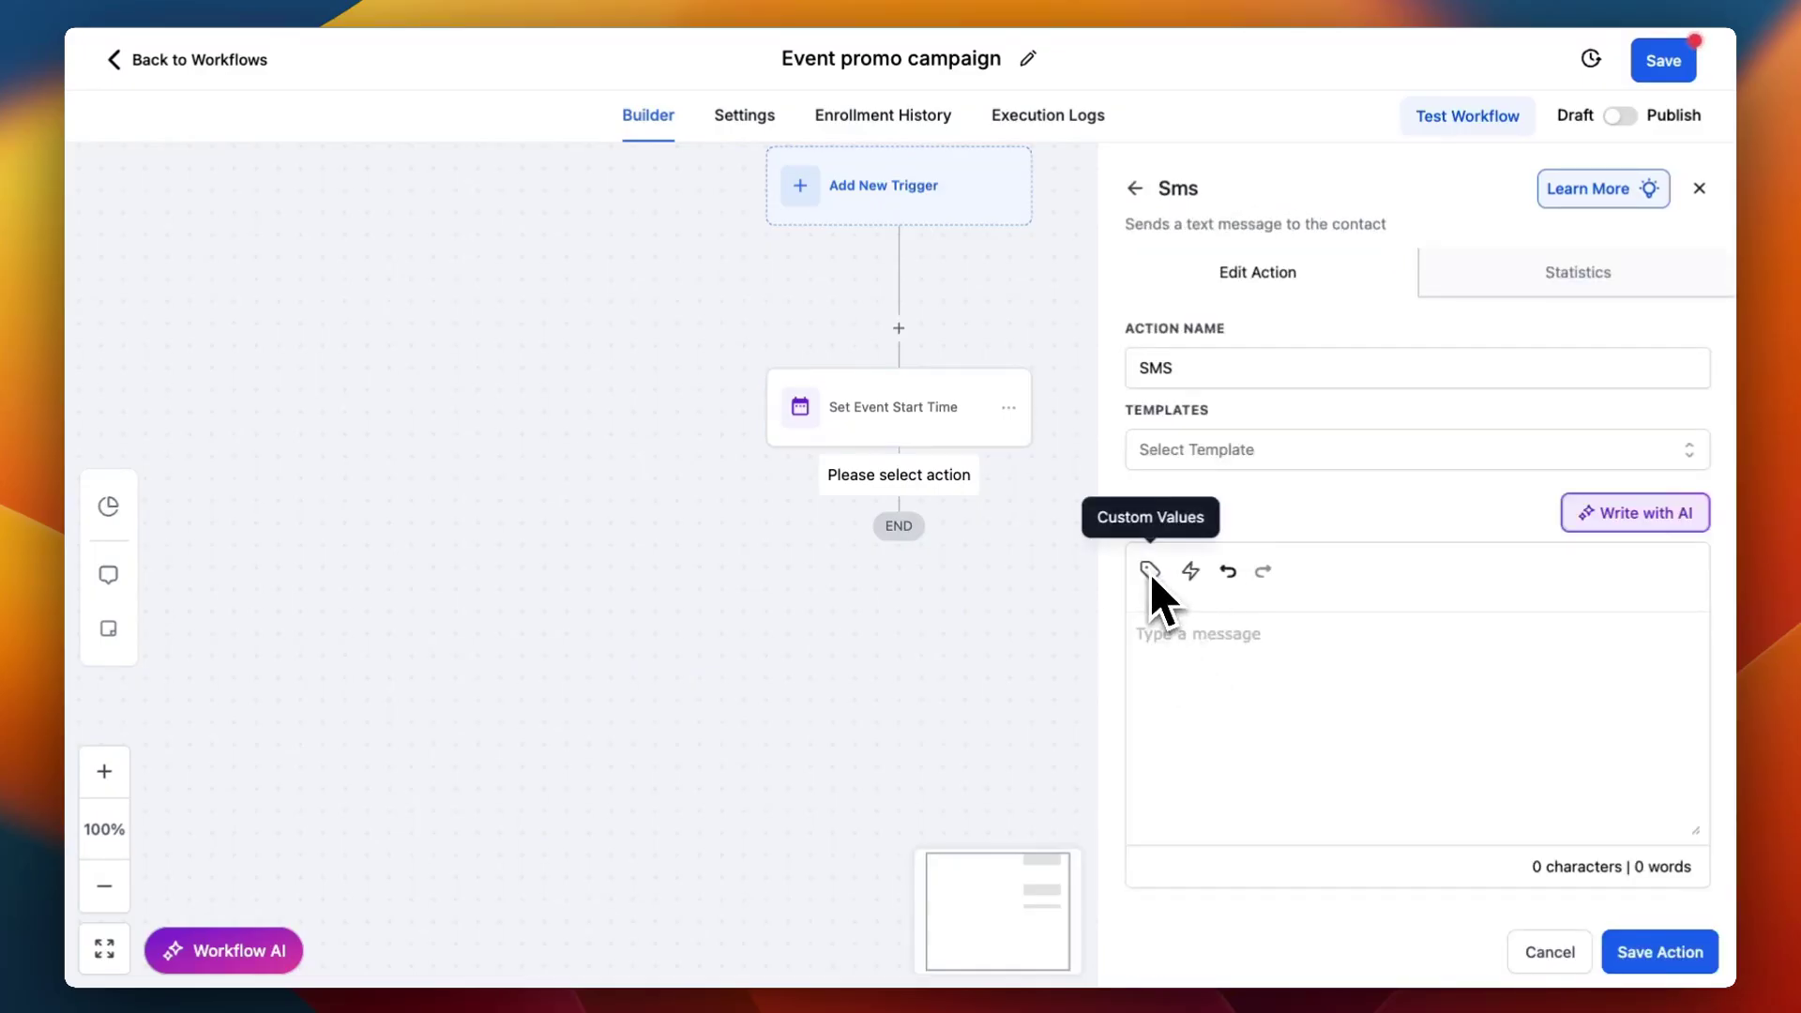
Write the SMS message "Hi {{contact.first_name}}. We're having an aweseome event." using the contact's first-name custom value, and save the action.
{"action": "left_click", "coordinate": [1160, 638]}
{"action": "type", "text": "Hi"}
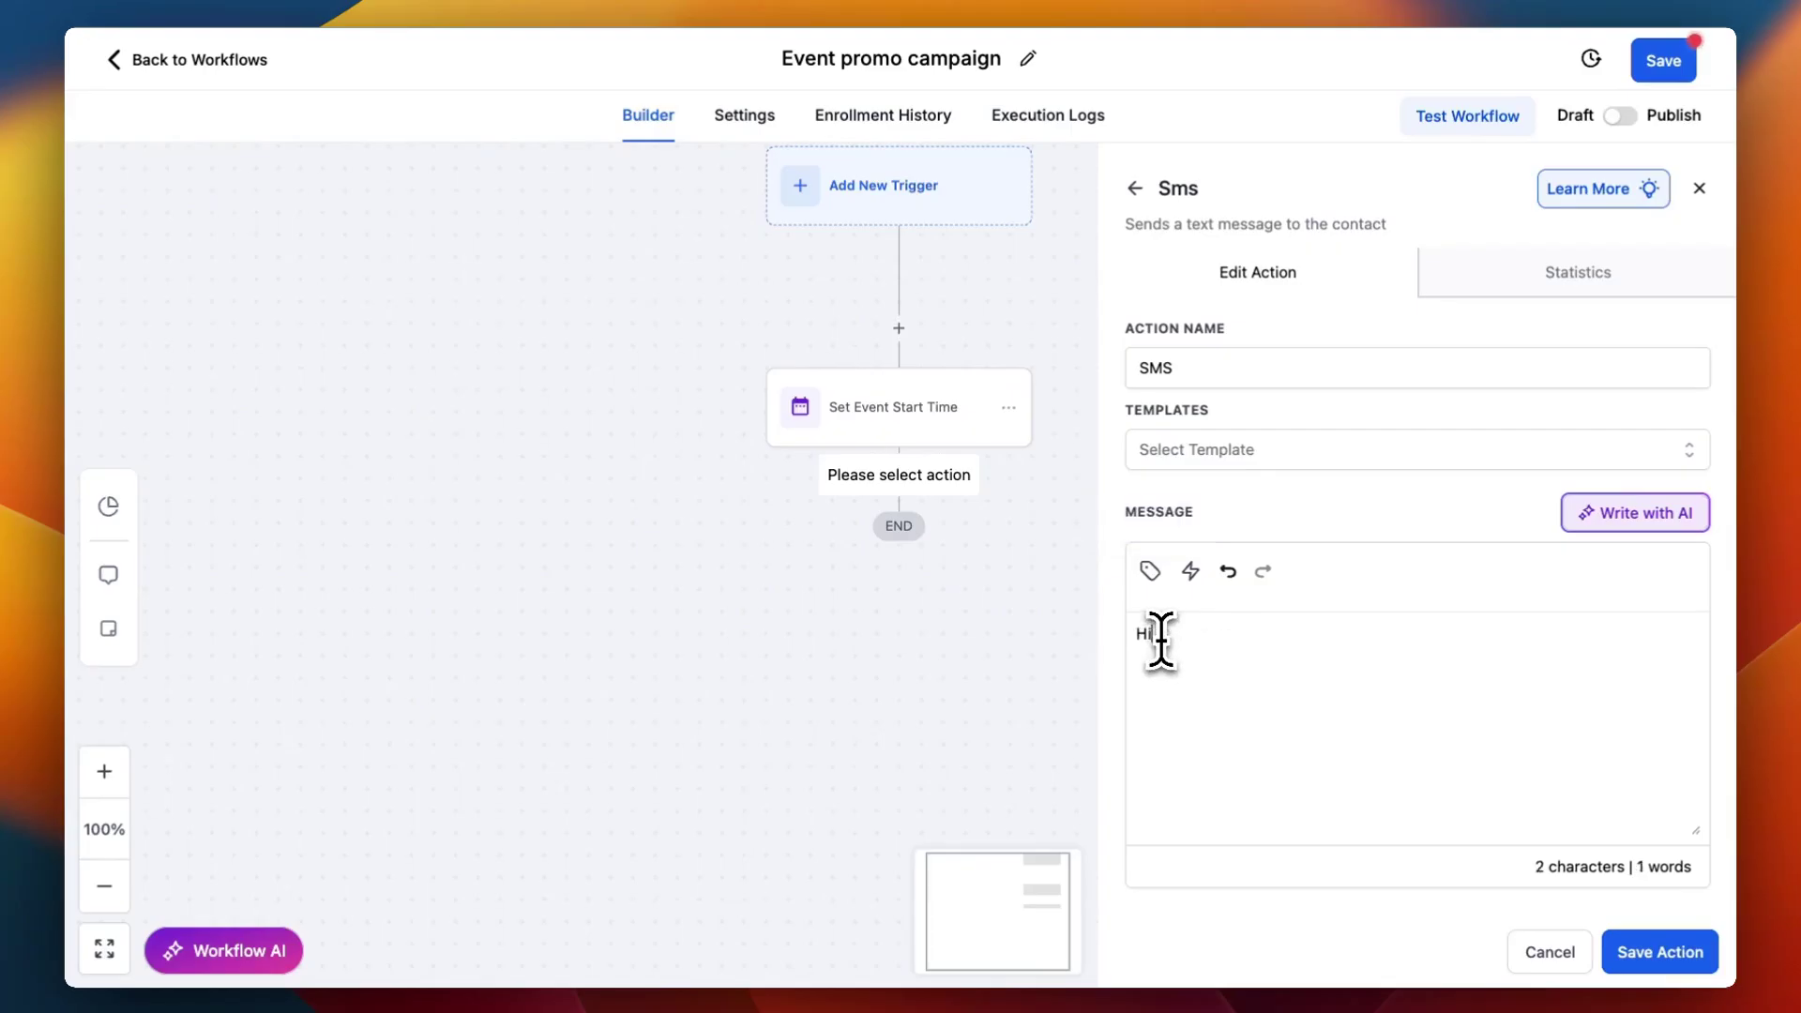
{"action": "left_click", "coordinate": [1150, 571]}
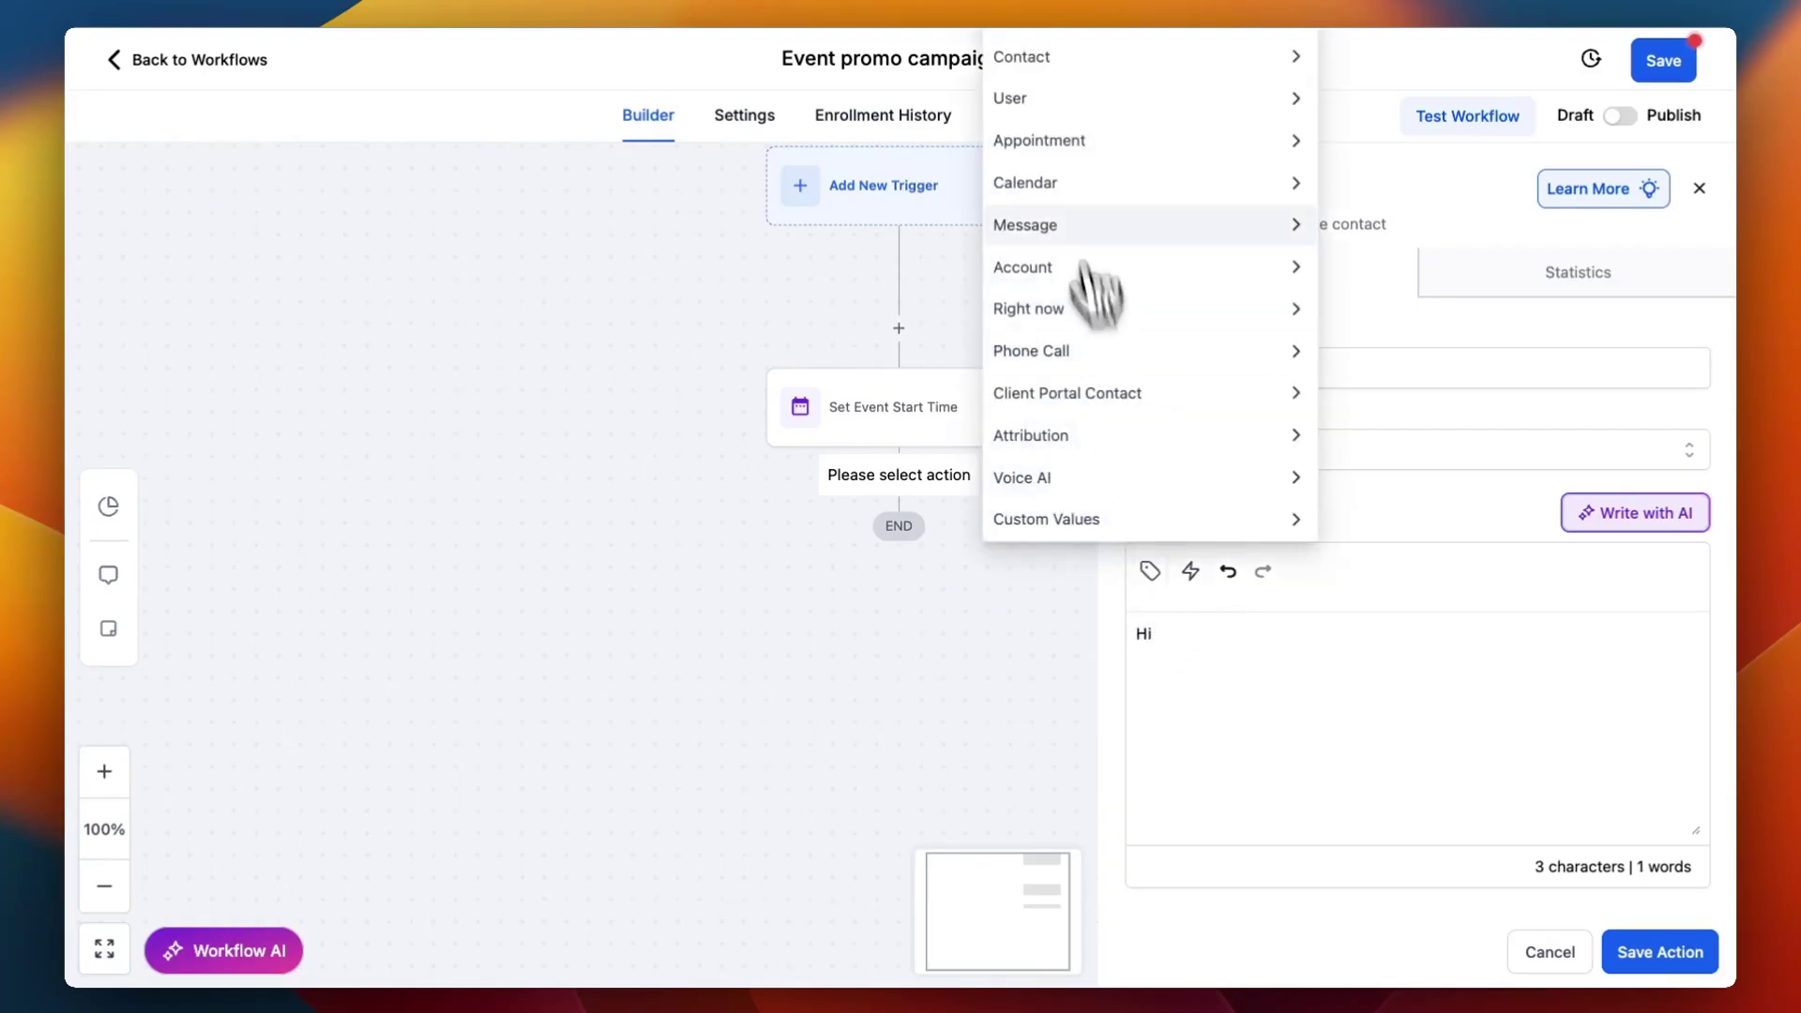
{"action": "left_click", "coordinate": [1035, 58]}
{"action": "left_click", "coordinate": [1043, 139]}
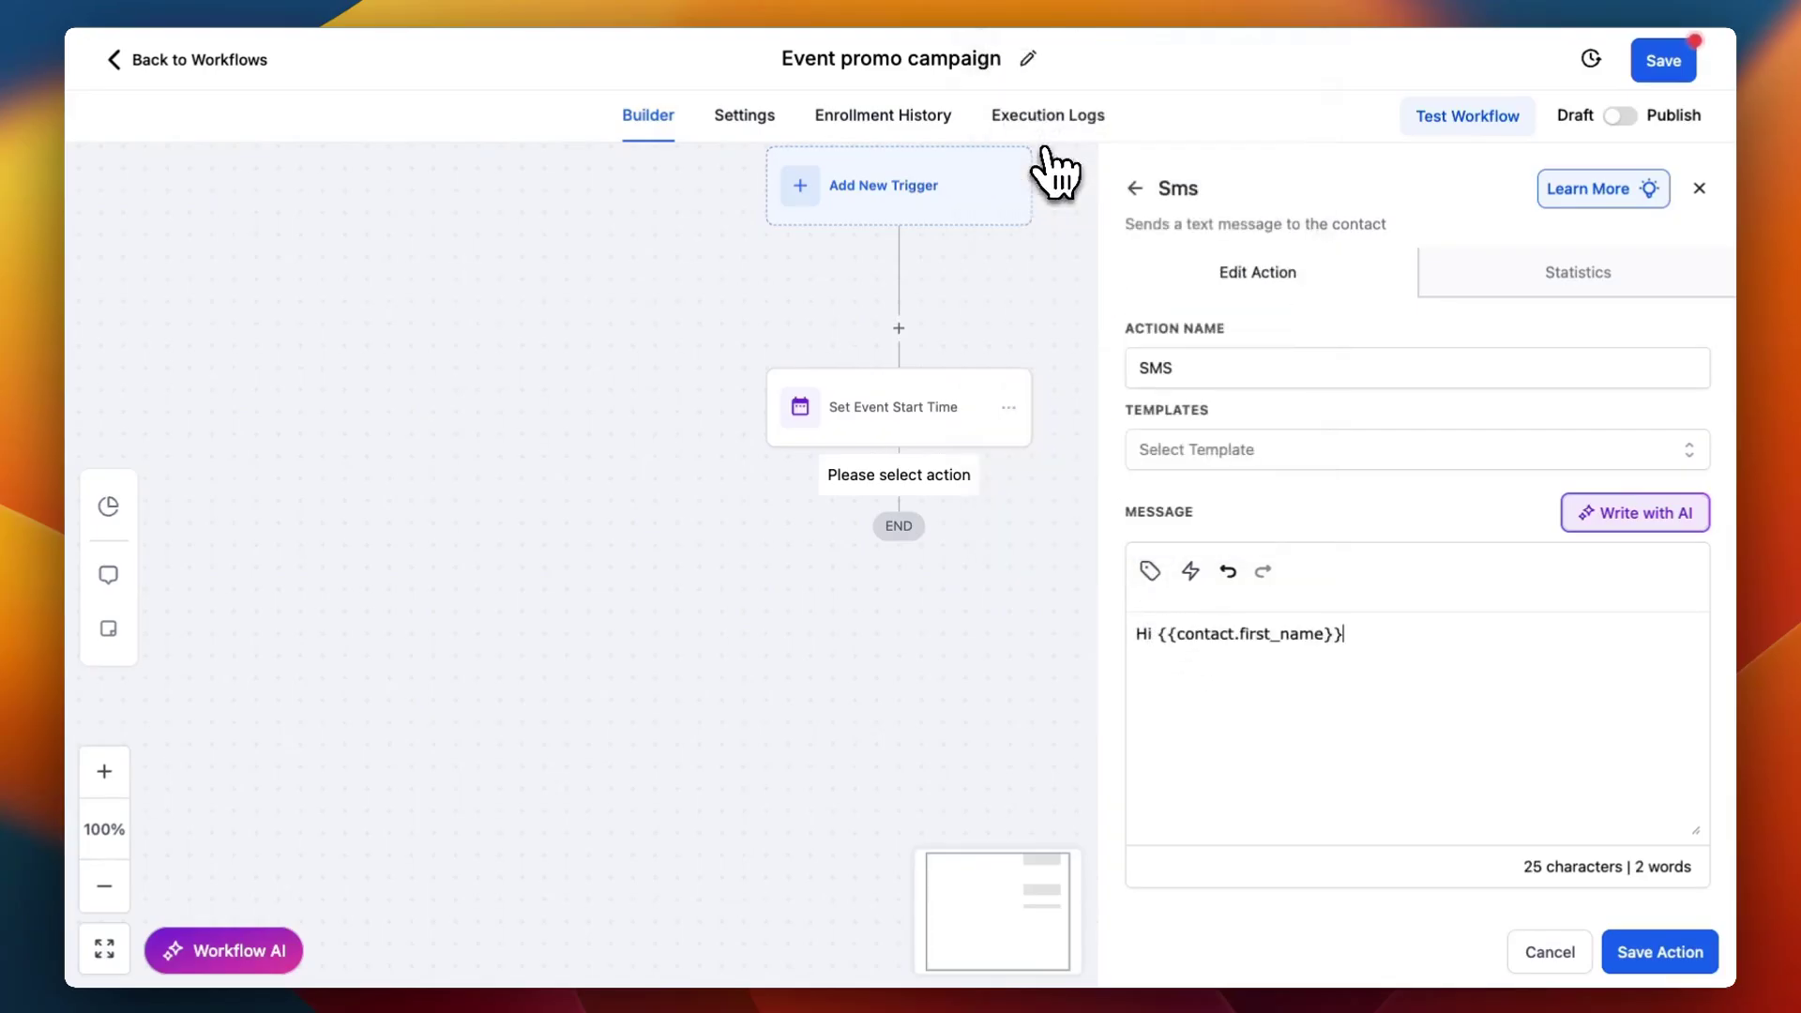
{"action": "type", "text": ". We're having "}
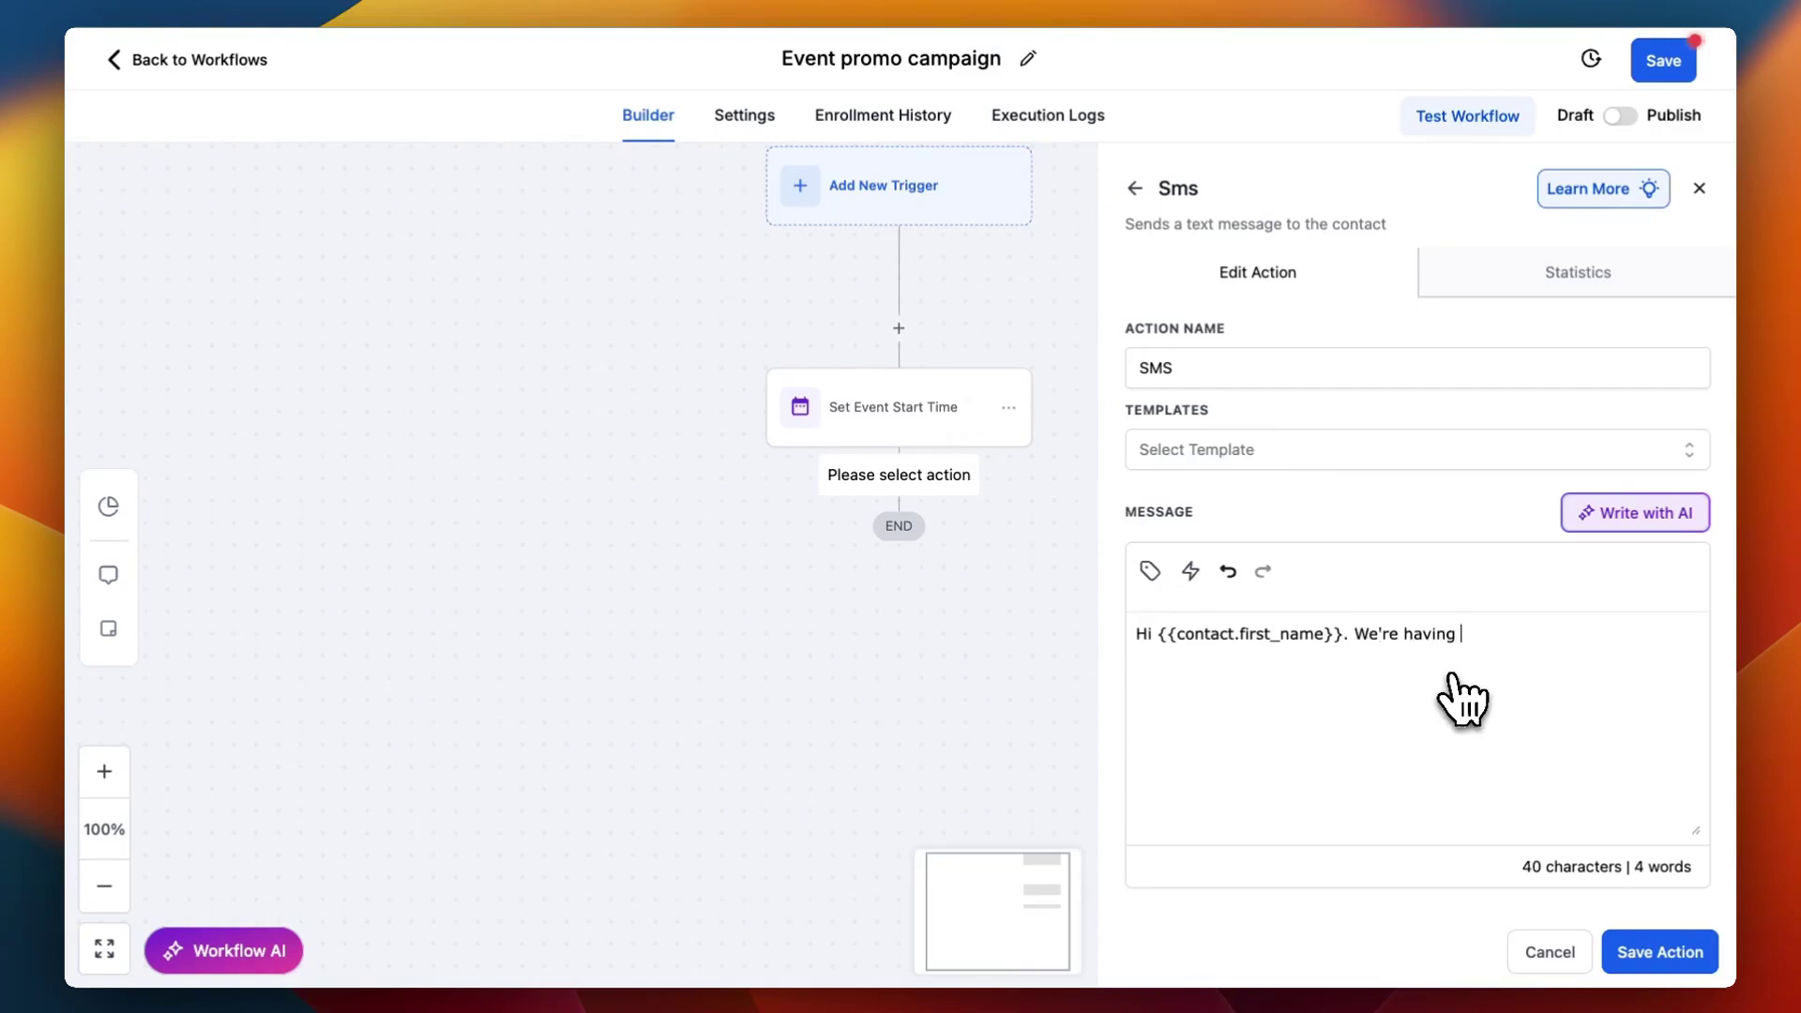
{"action": "type", "text": "an aweseome event."}
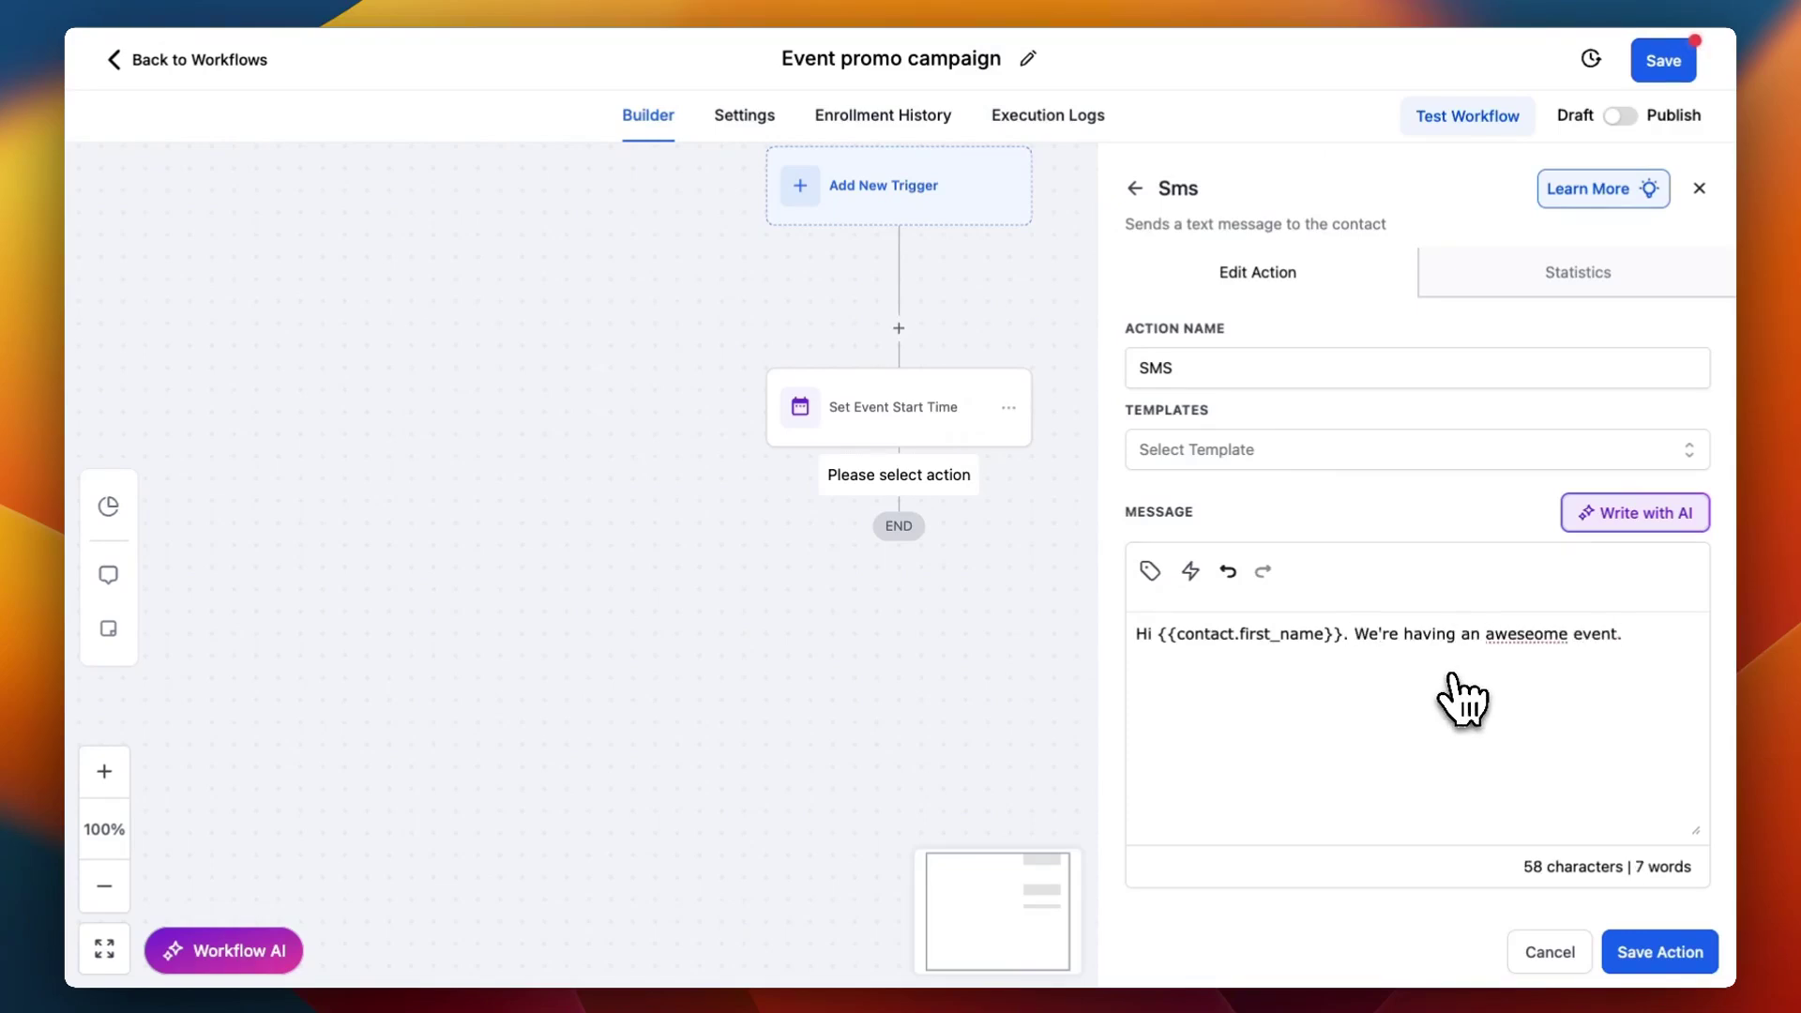
{"action": "left_click", "coordinate": [1679, 954]}
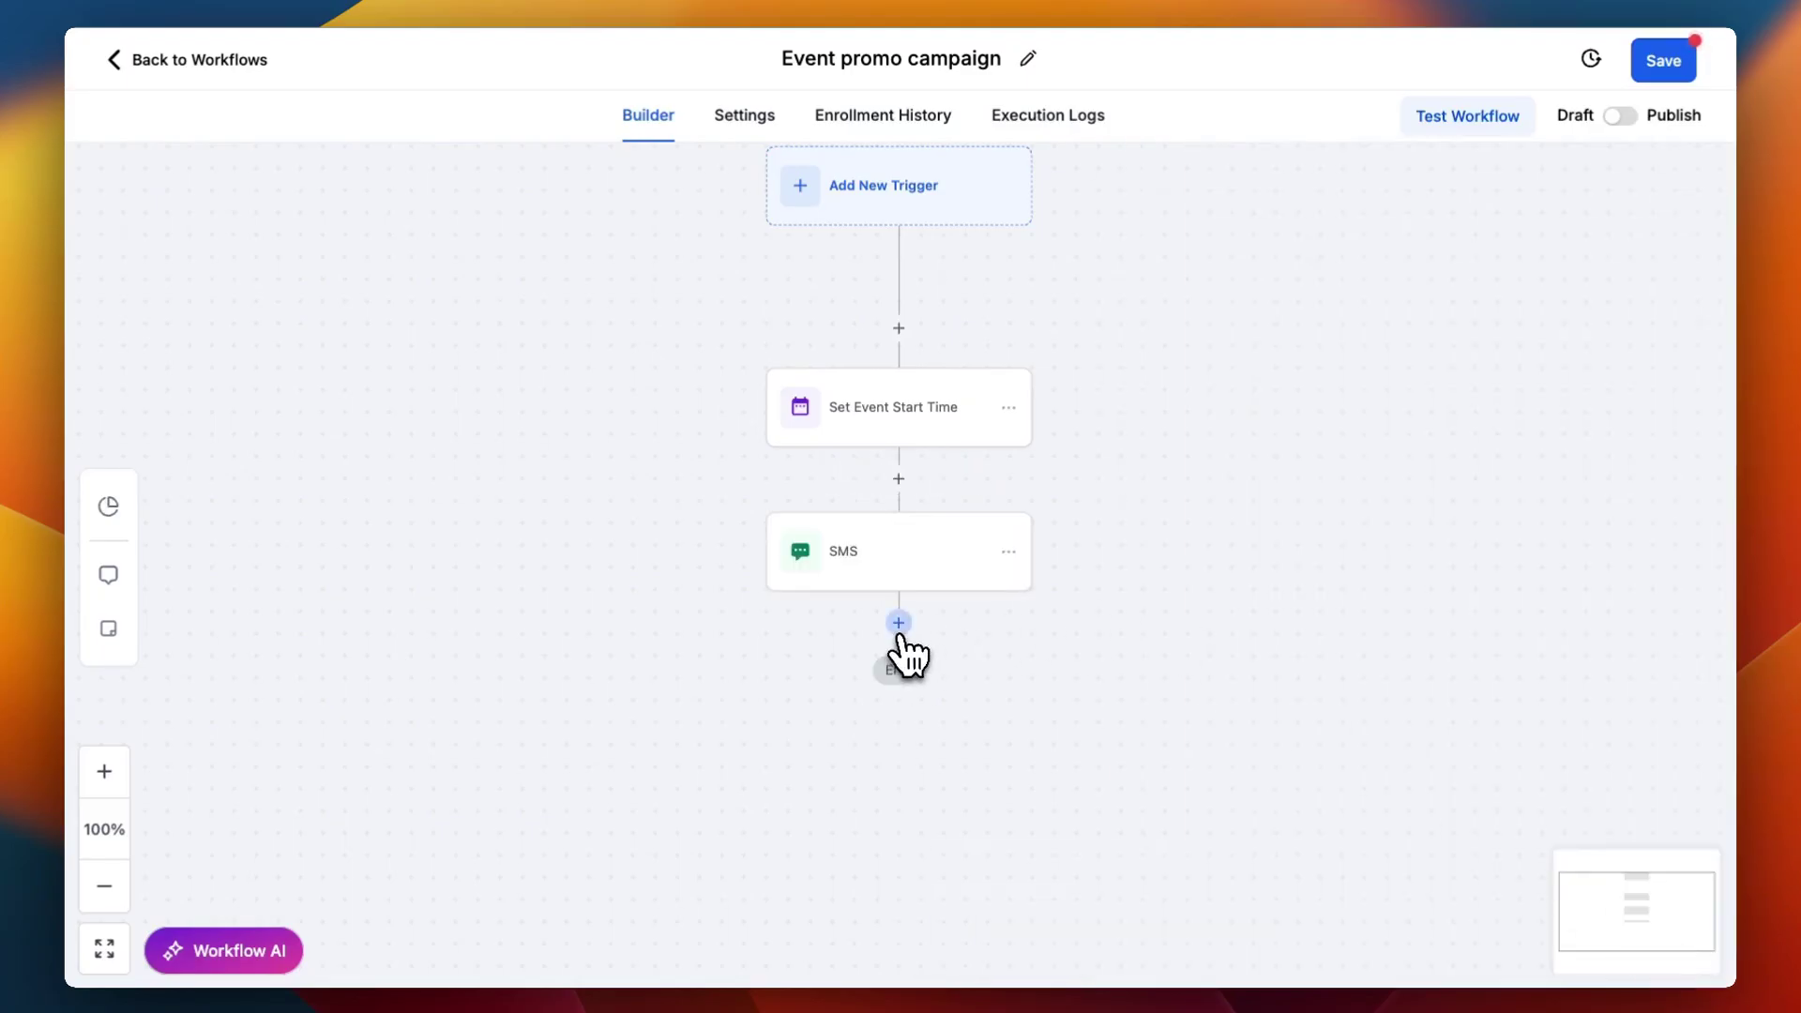
Find the Wait action and add it directly after the SMS action.
{"action": "left_click", "coordinate": [899, 624]}
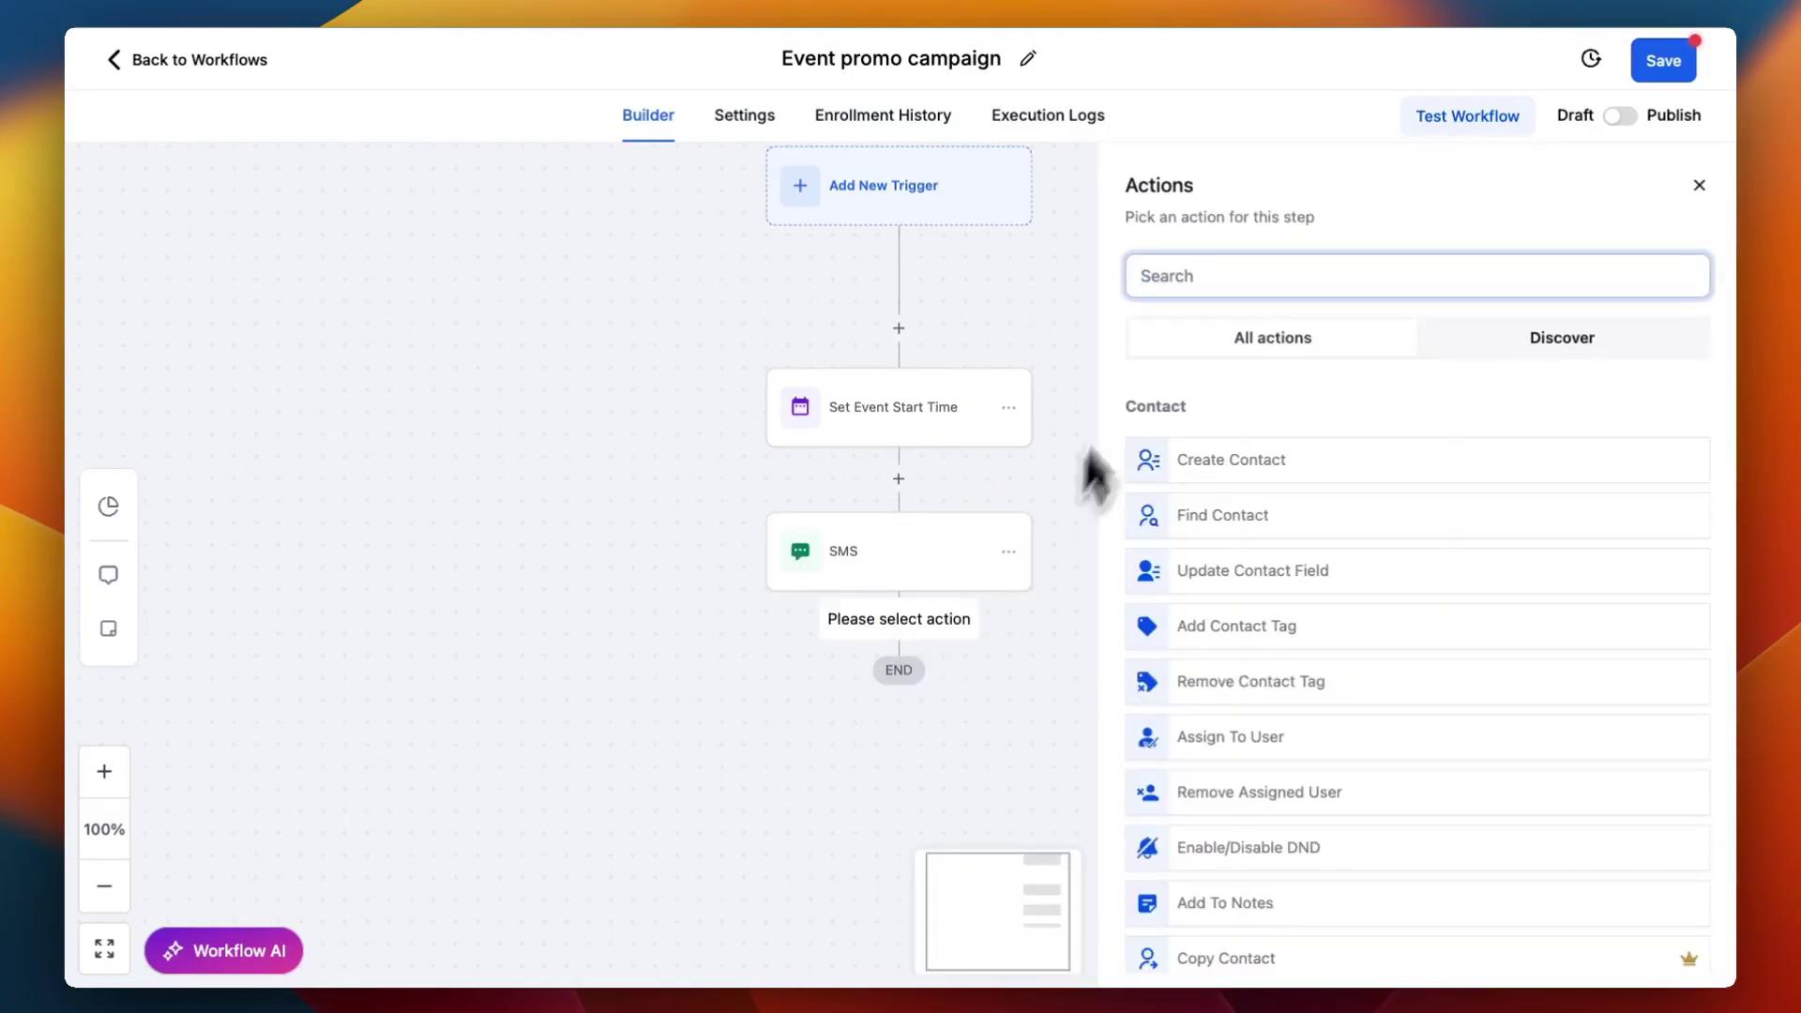
{"action": "type", "text": "wai"}
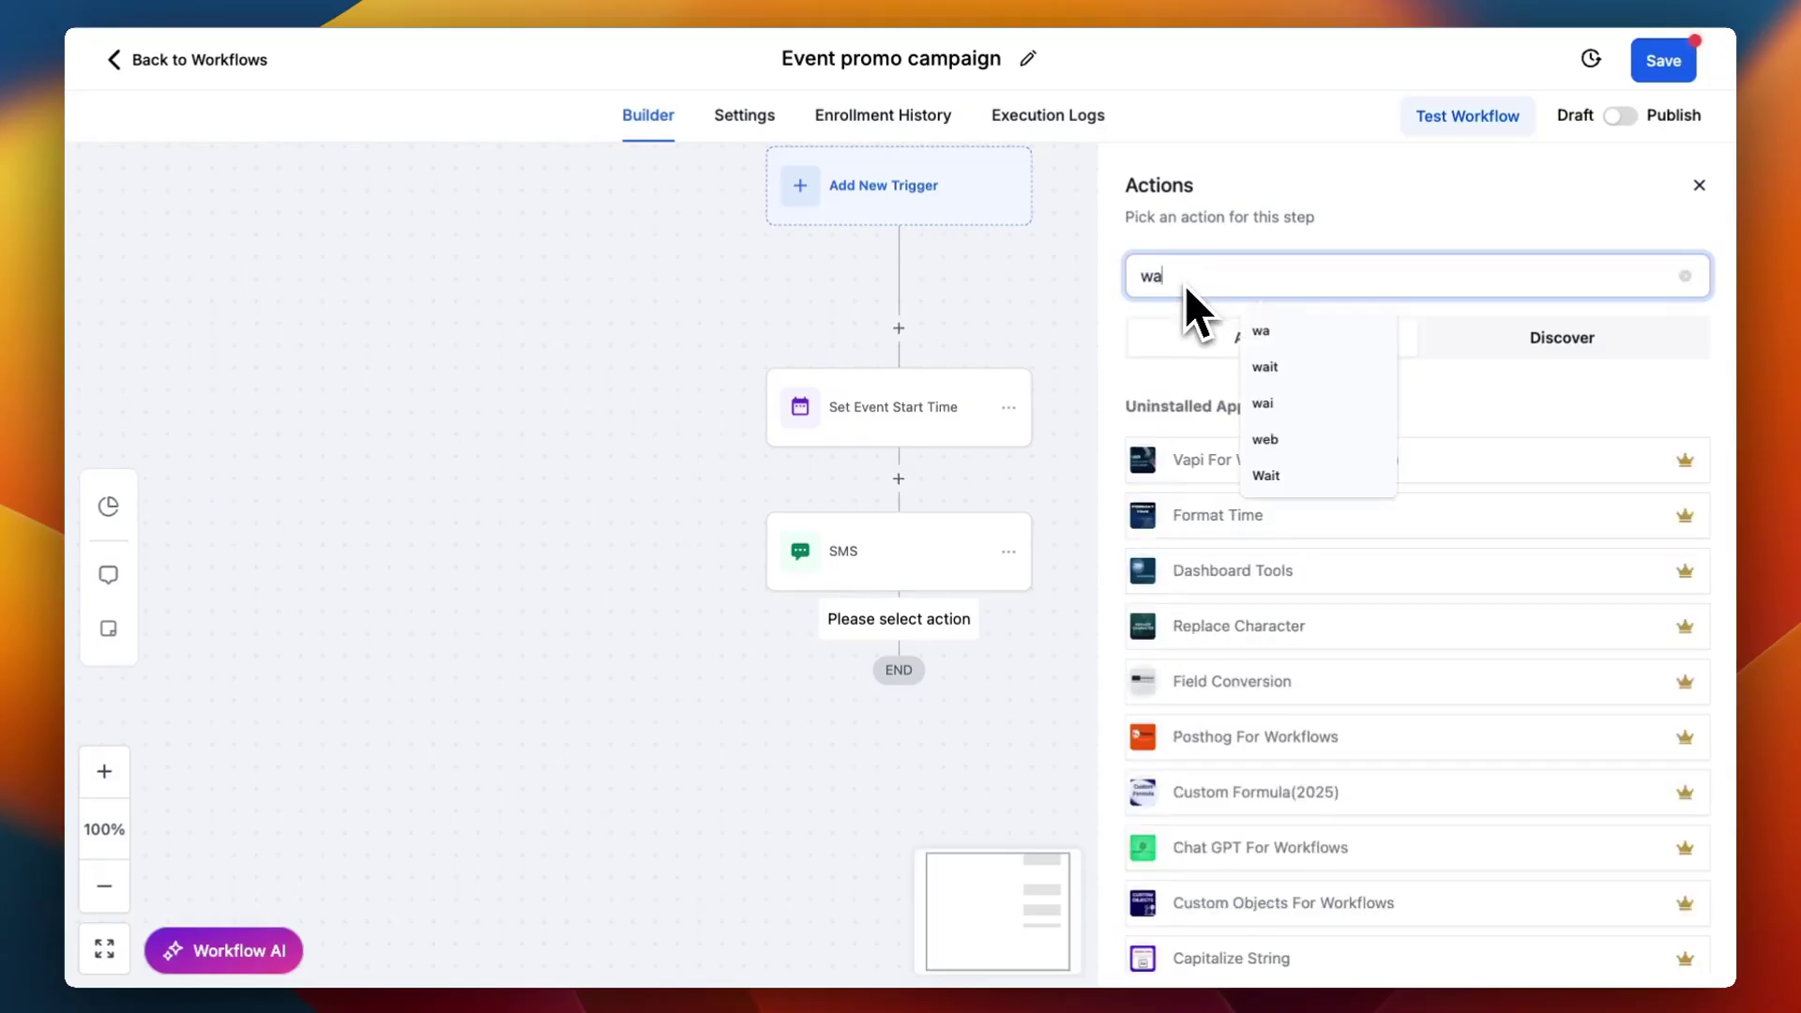
{"action": "left_click", "coordinate": [1196, 441]}
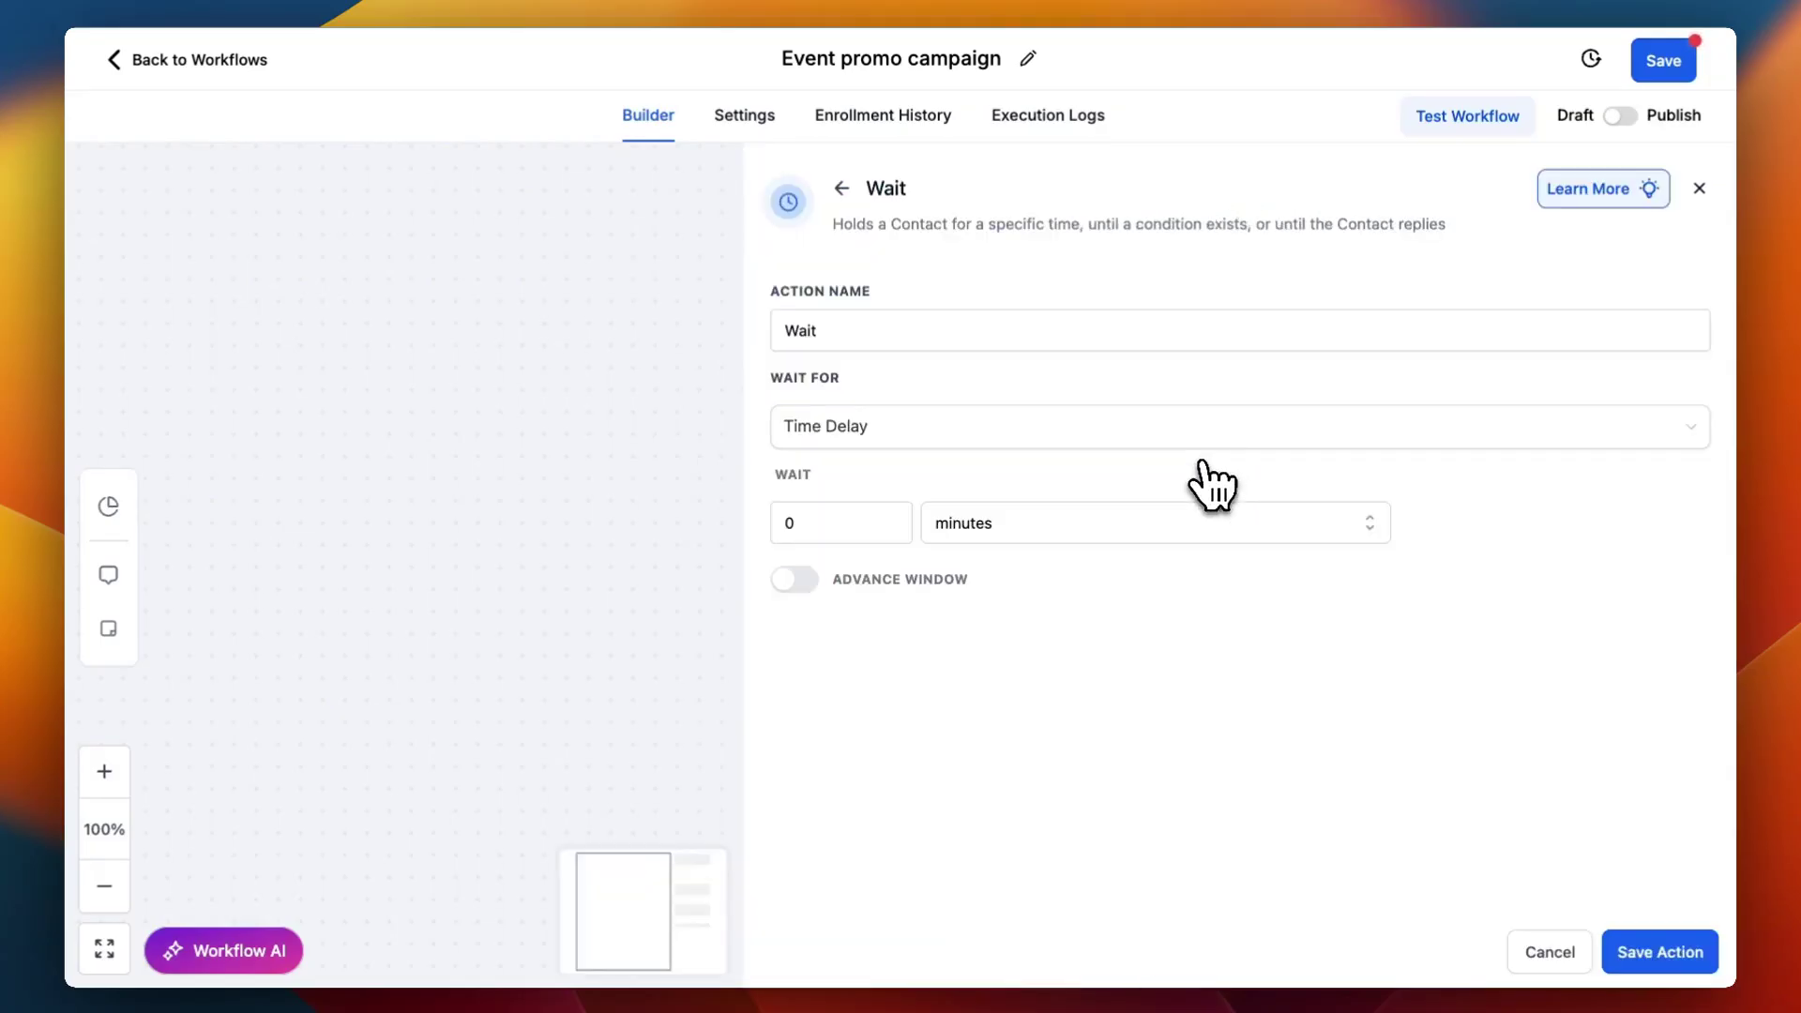
Set the Wait action to a time delay of 1 days, name it "Wait 1 day" and save it.
{"action": "left_click", "coordinate": [772, 526]}
{"action": "type", "text": "1"}
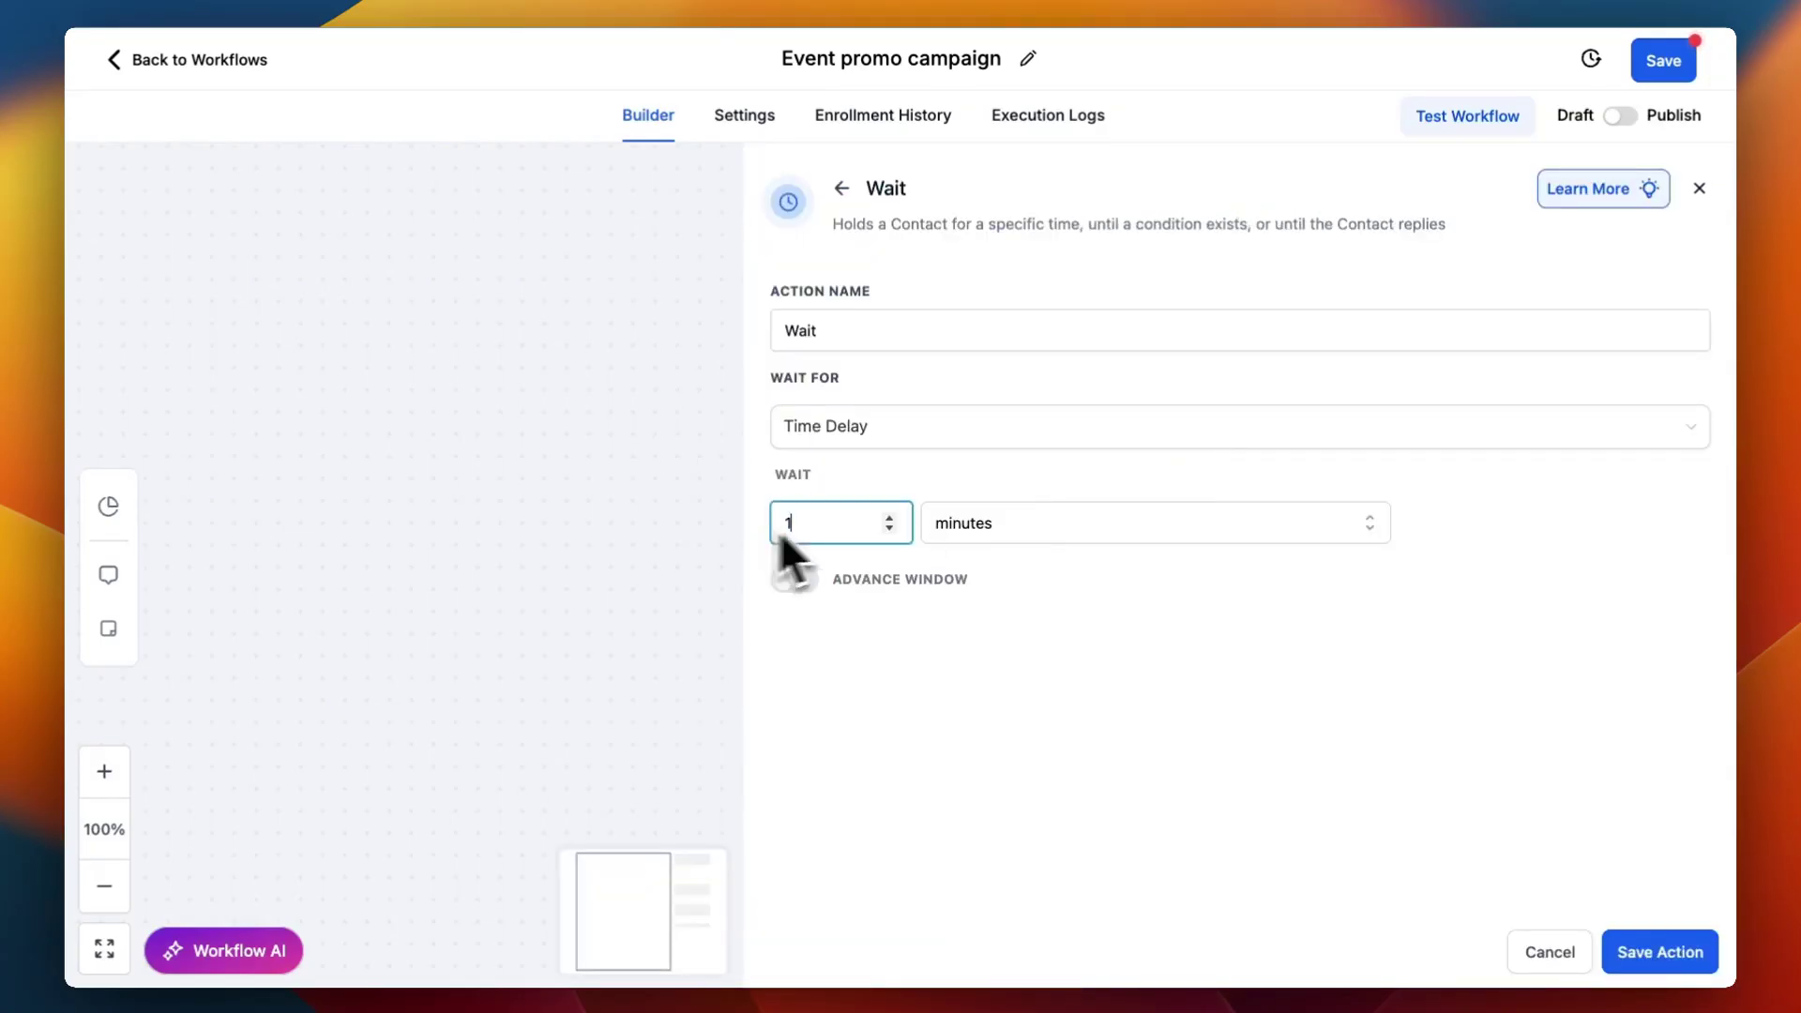
{"action": "left_click", "coordinate": [861, 330]}
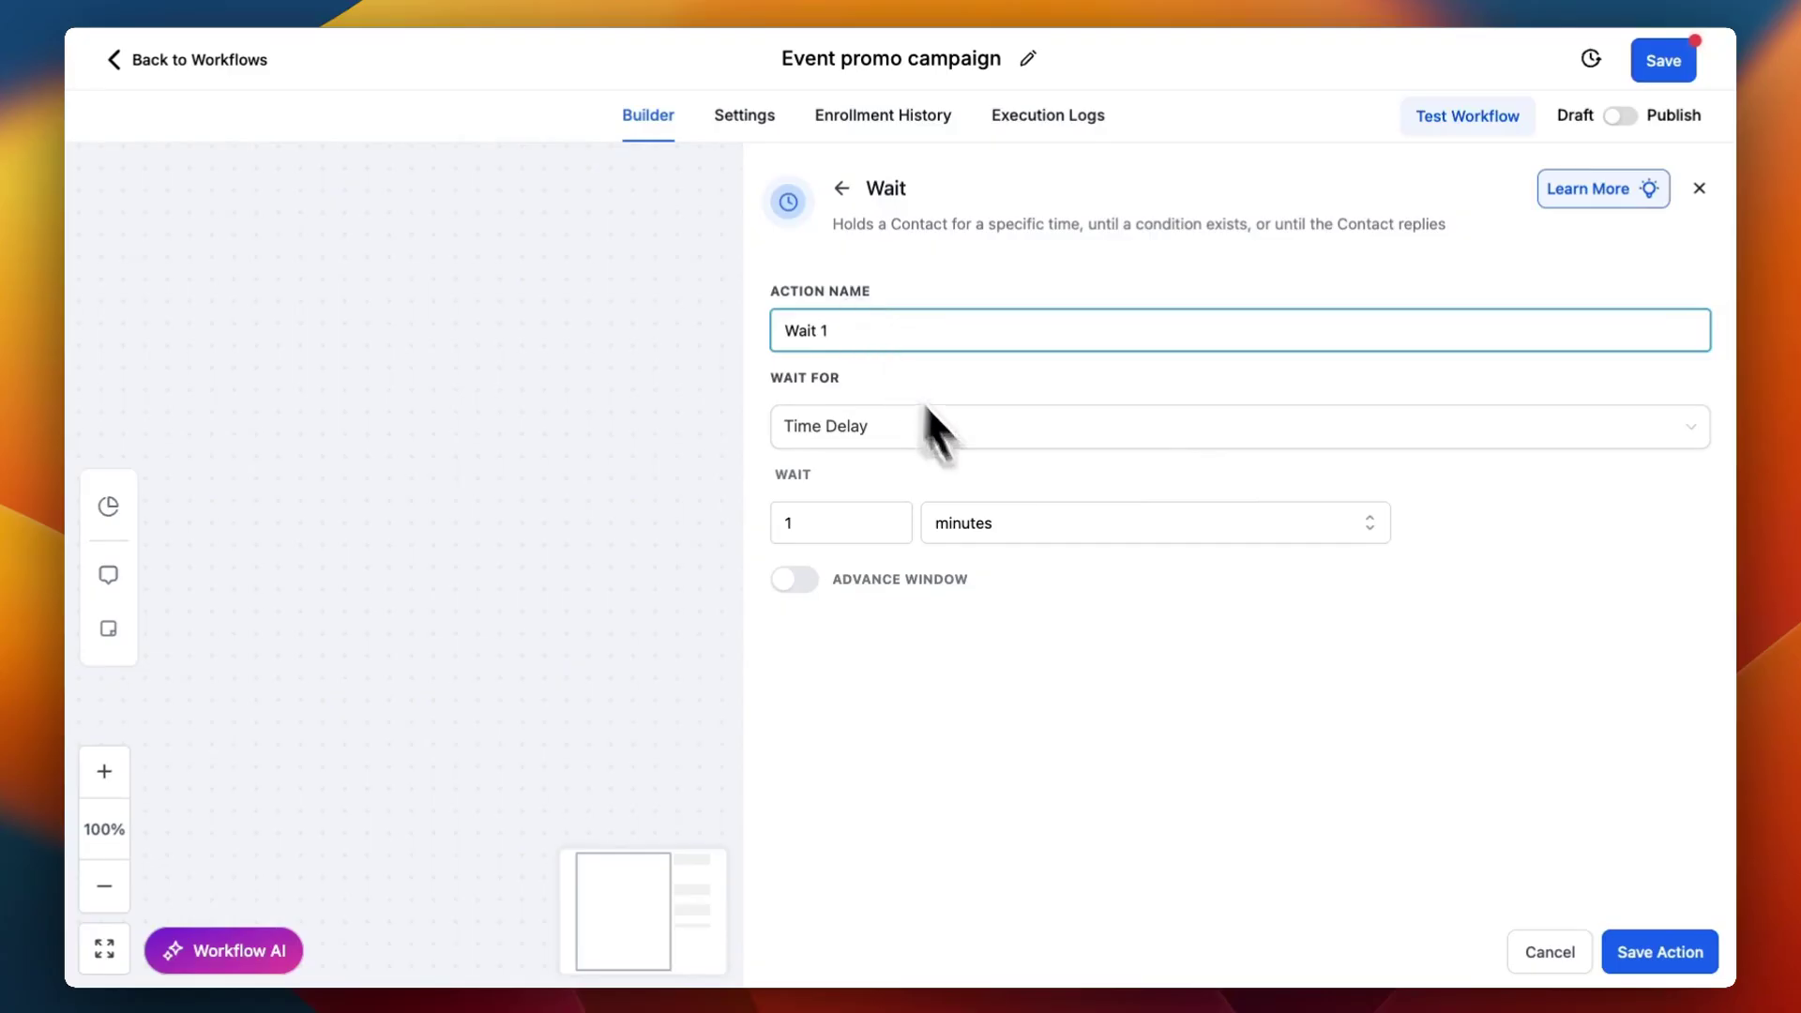
{"action": "type", "text": "1 day"}
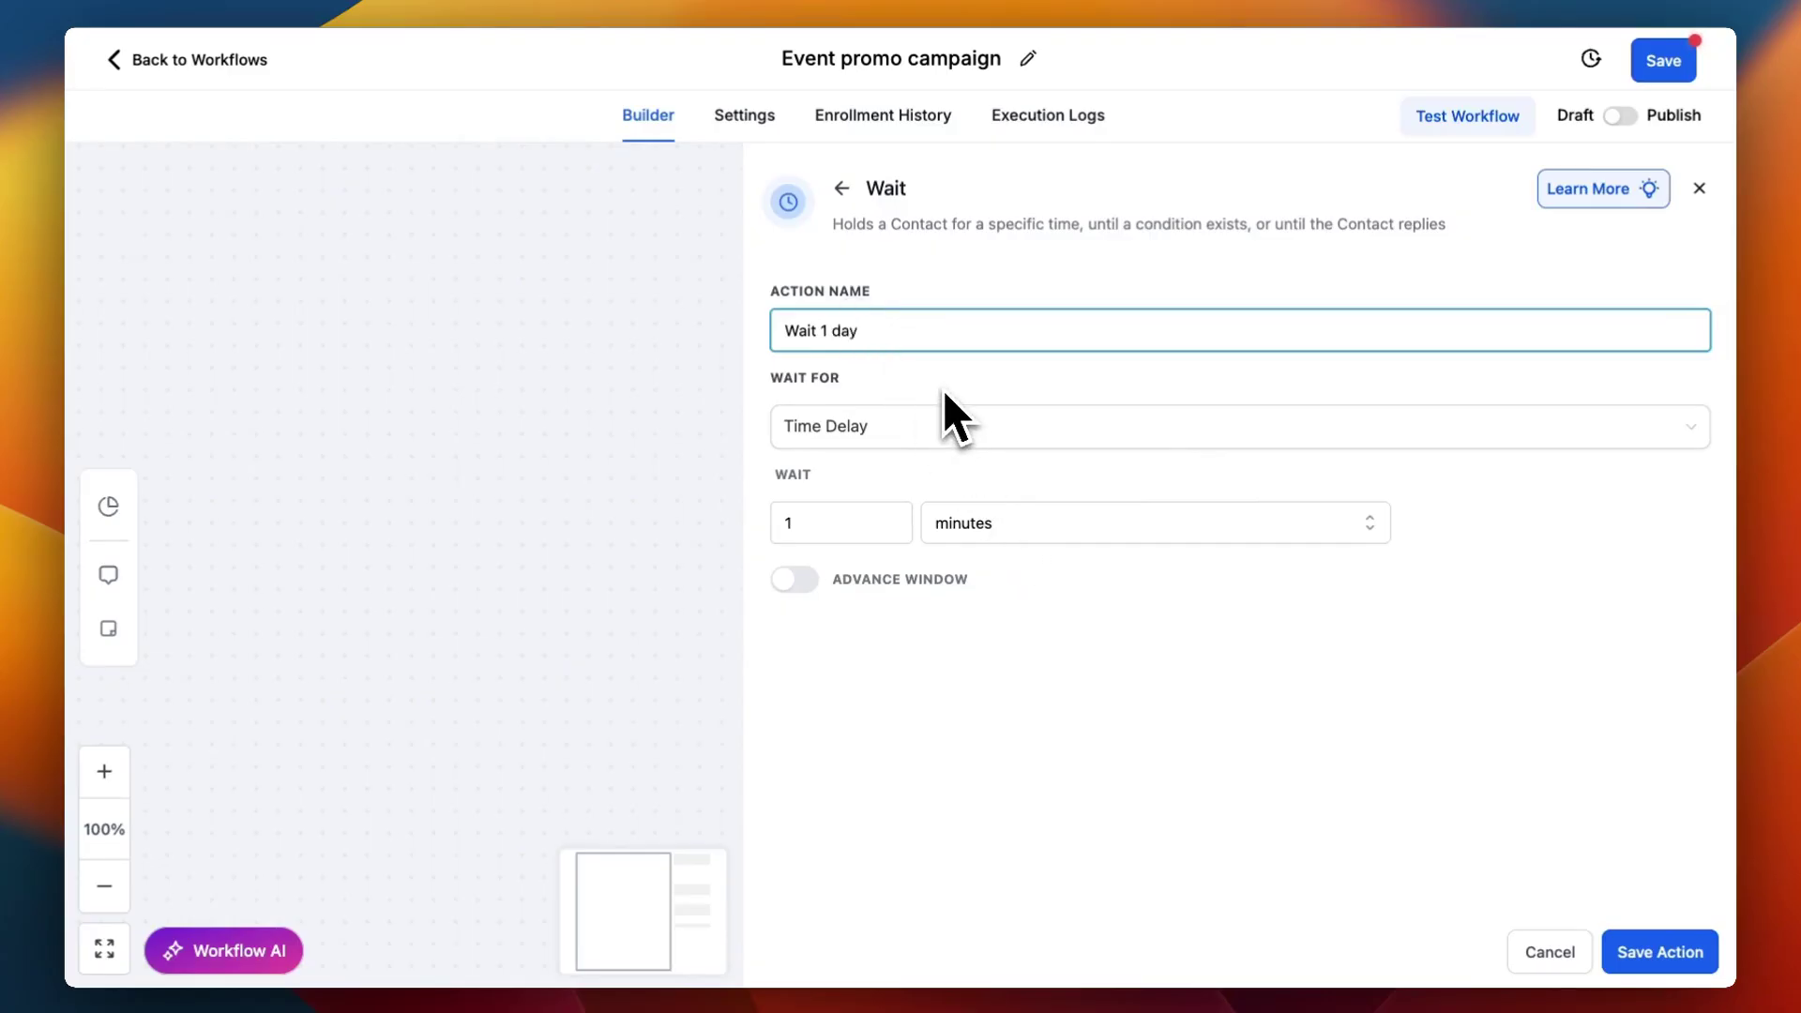
{"action": "left_click", "coordinate": [998, 524]}
{"action": "left_click", "coordinate": [957, 657]}
{"action": "left_click", "coordinate": [1655, 951]}
Copy the SMS action together with the Wait action below it to the end of the workflow.
{"action": "scroll", "coordinate": [1134, 515], "scroll_direction": "down", "scroll_amount": 5}
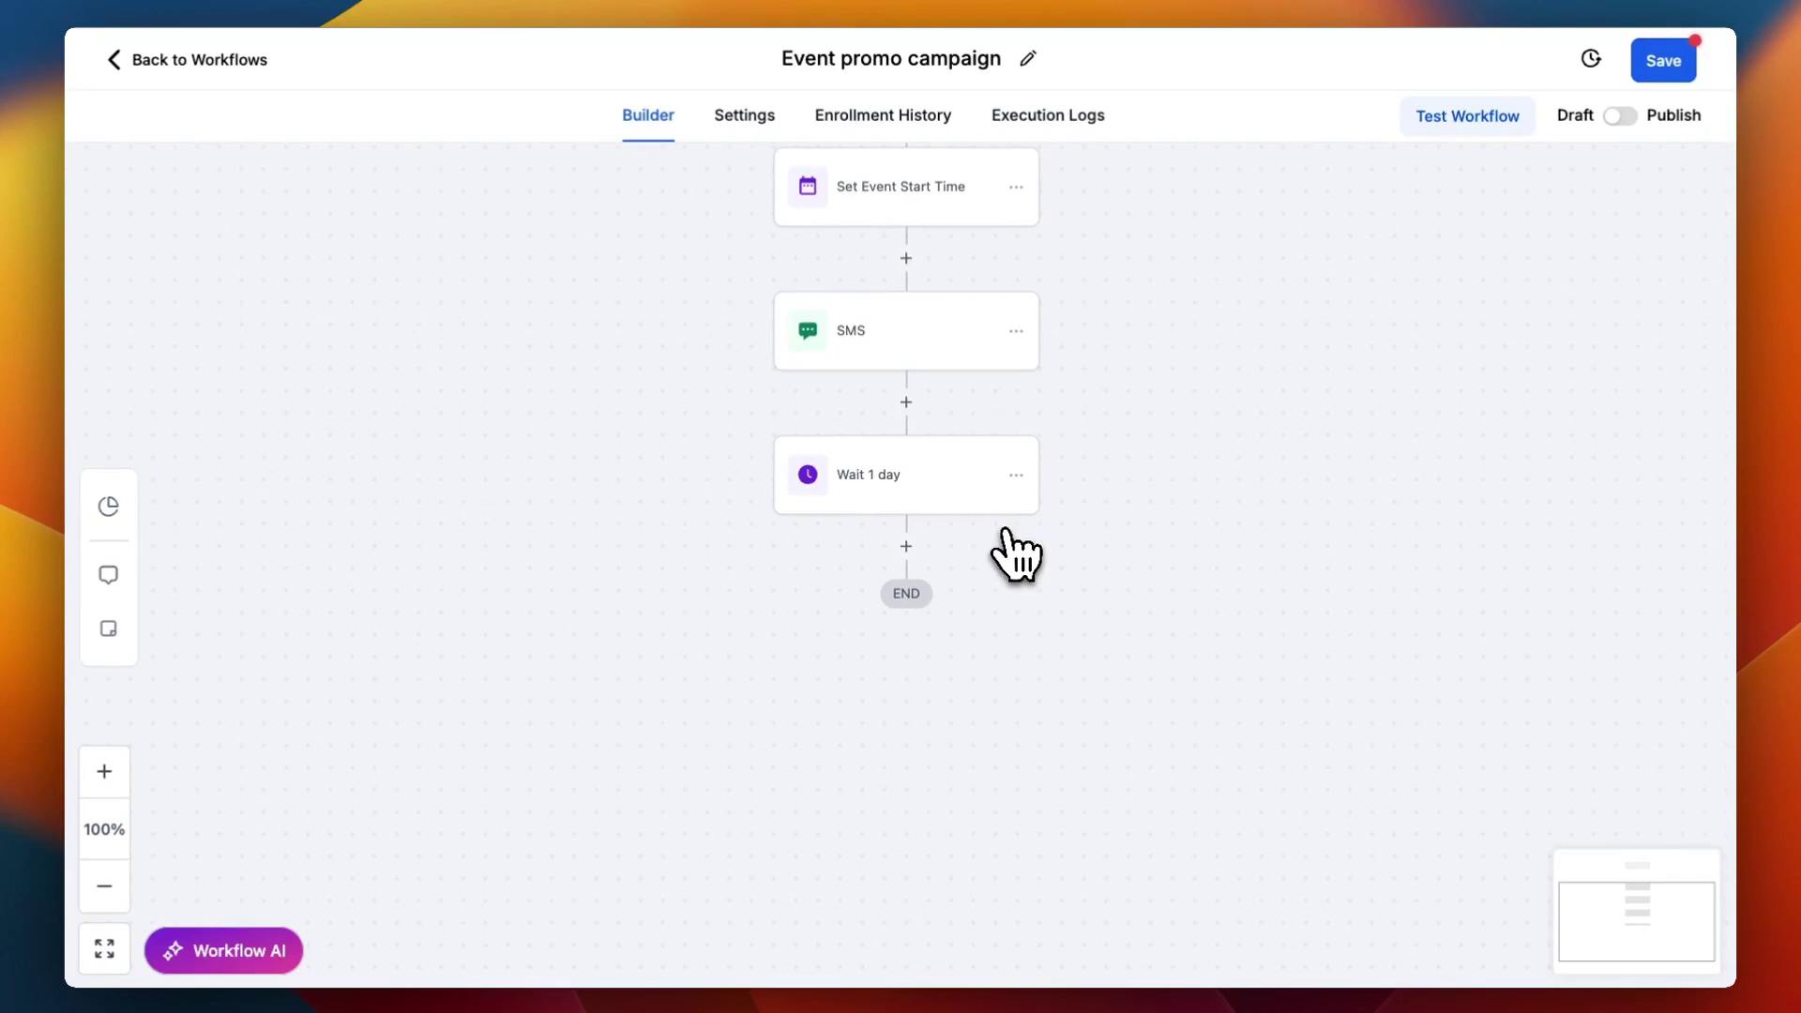
{"action": "left_click", "coordinate": [1014, 331]}
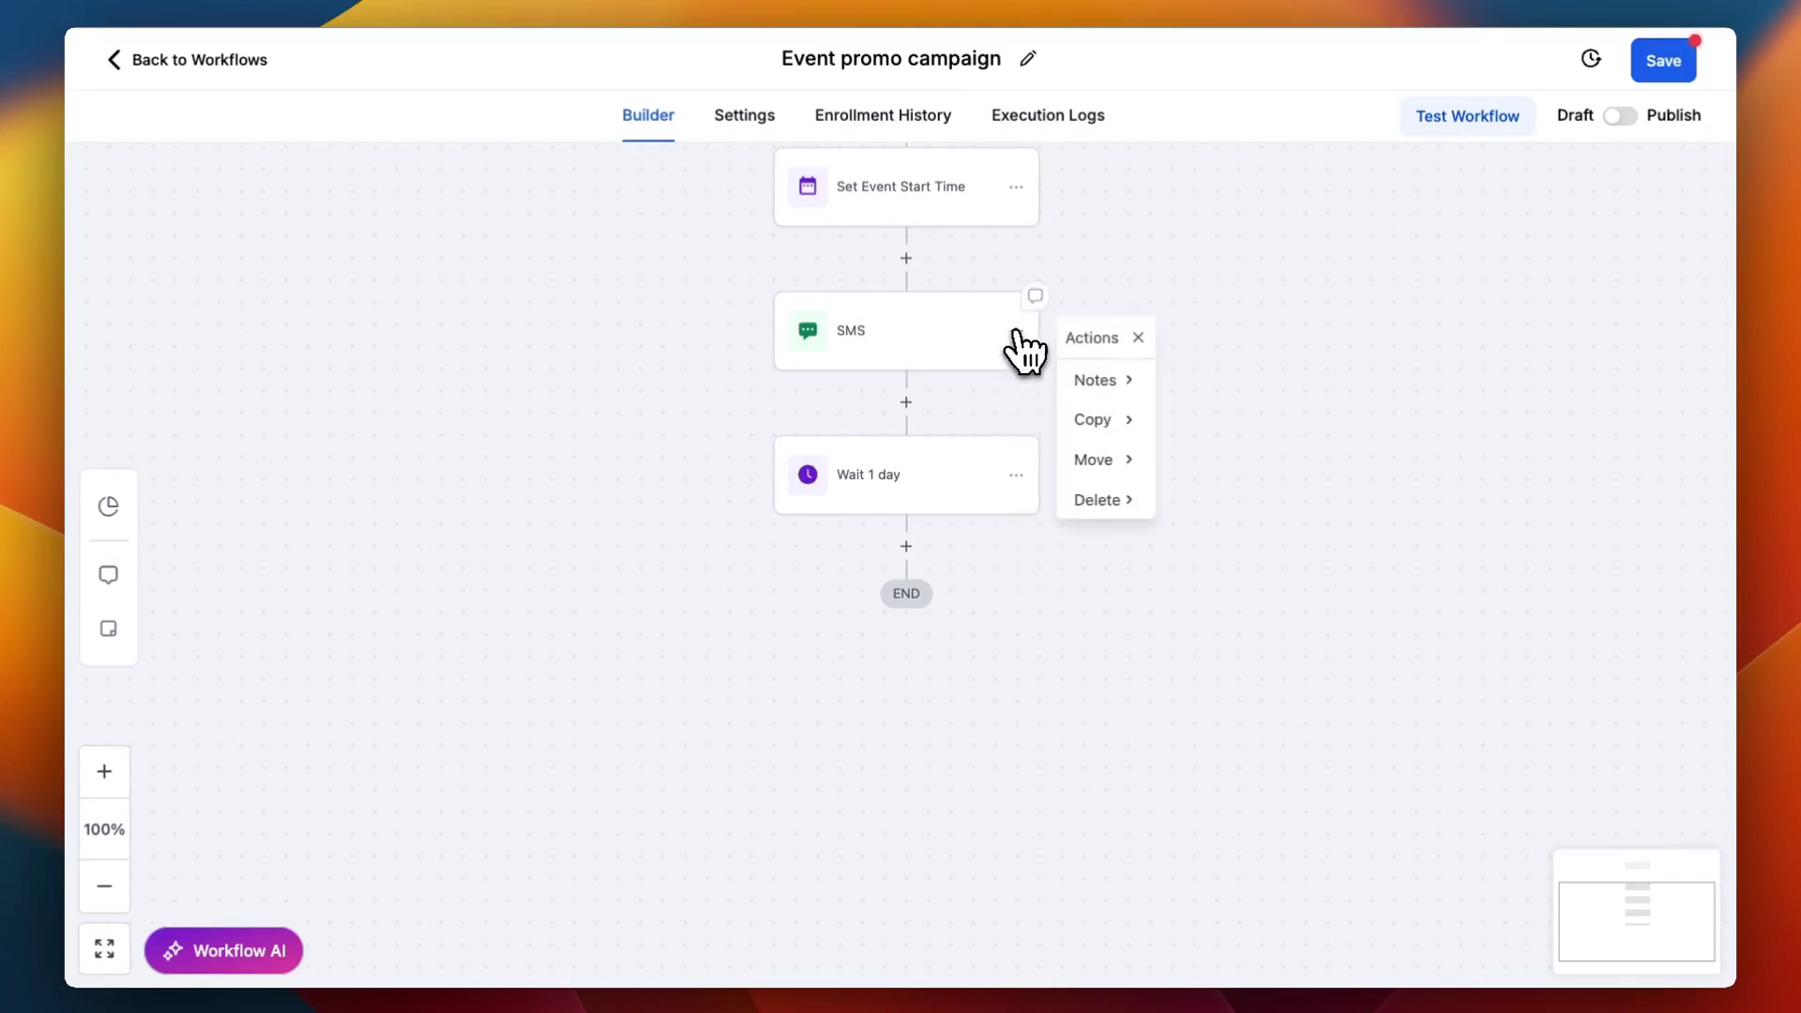
{"action": "left_click", "coordinate": [1090, 422]}
{"action": "left_click", "coordinate": [1252, 418]}
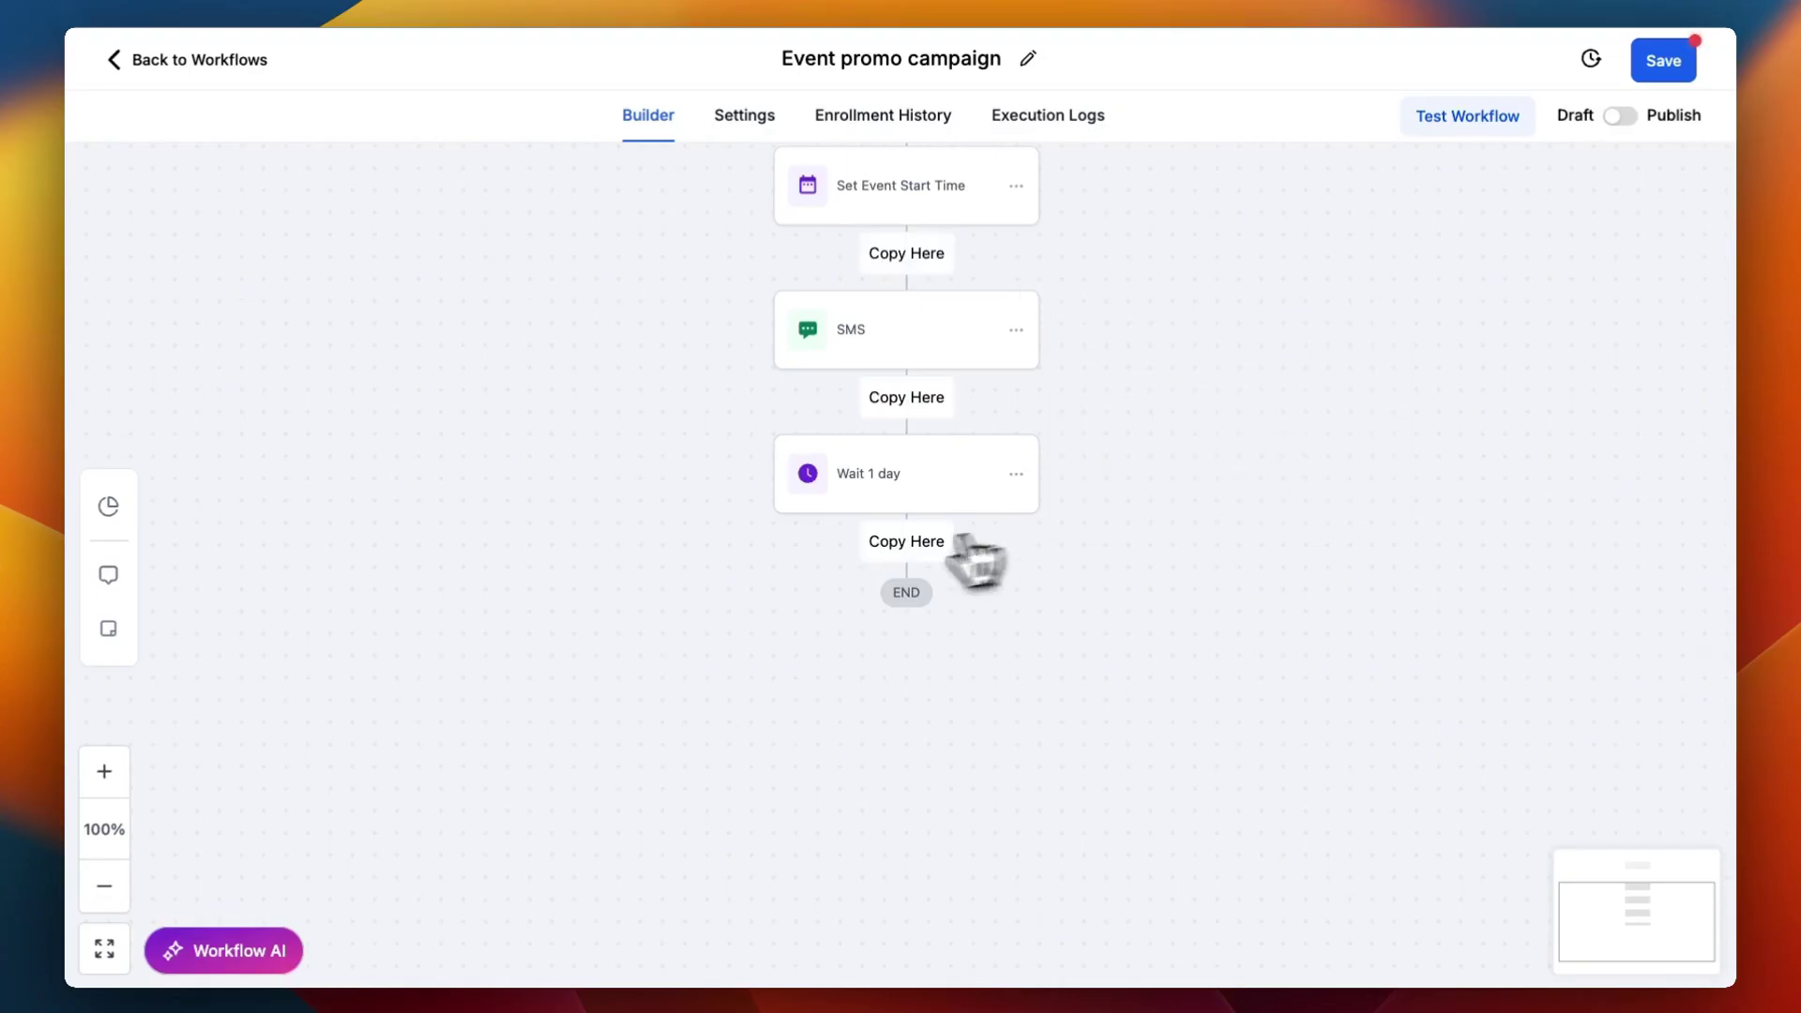
{"action": "left_click", "coordinate": [906, 544]}
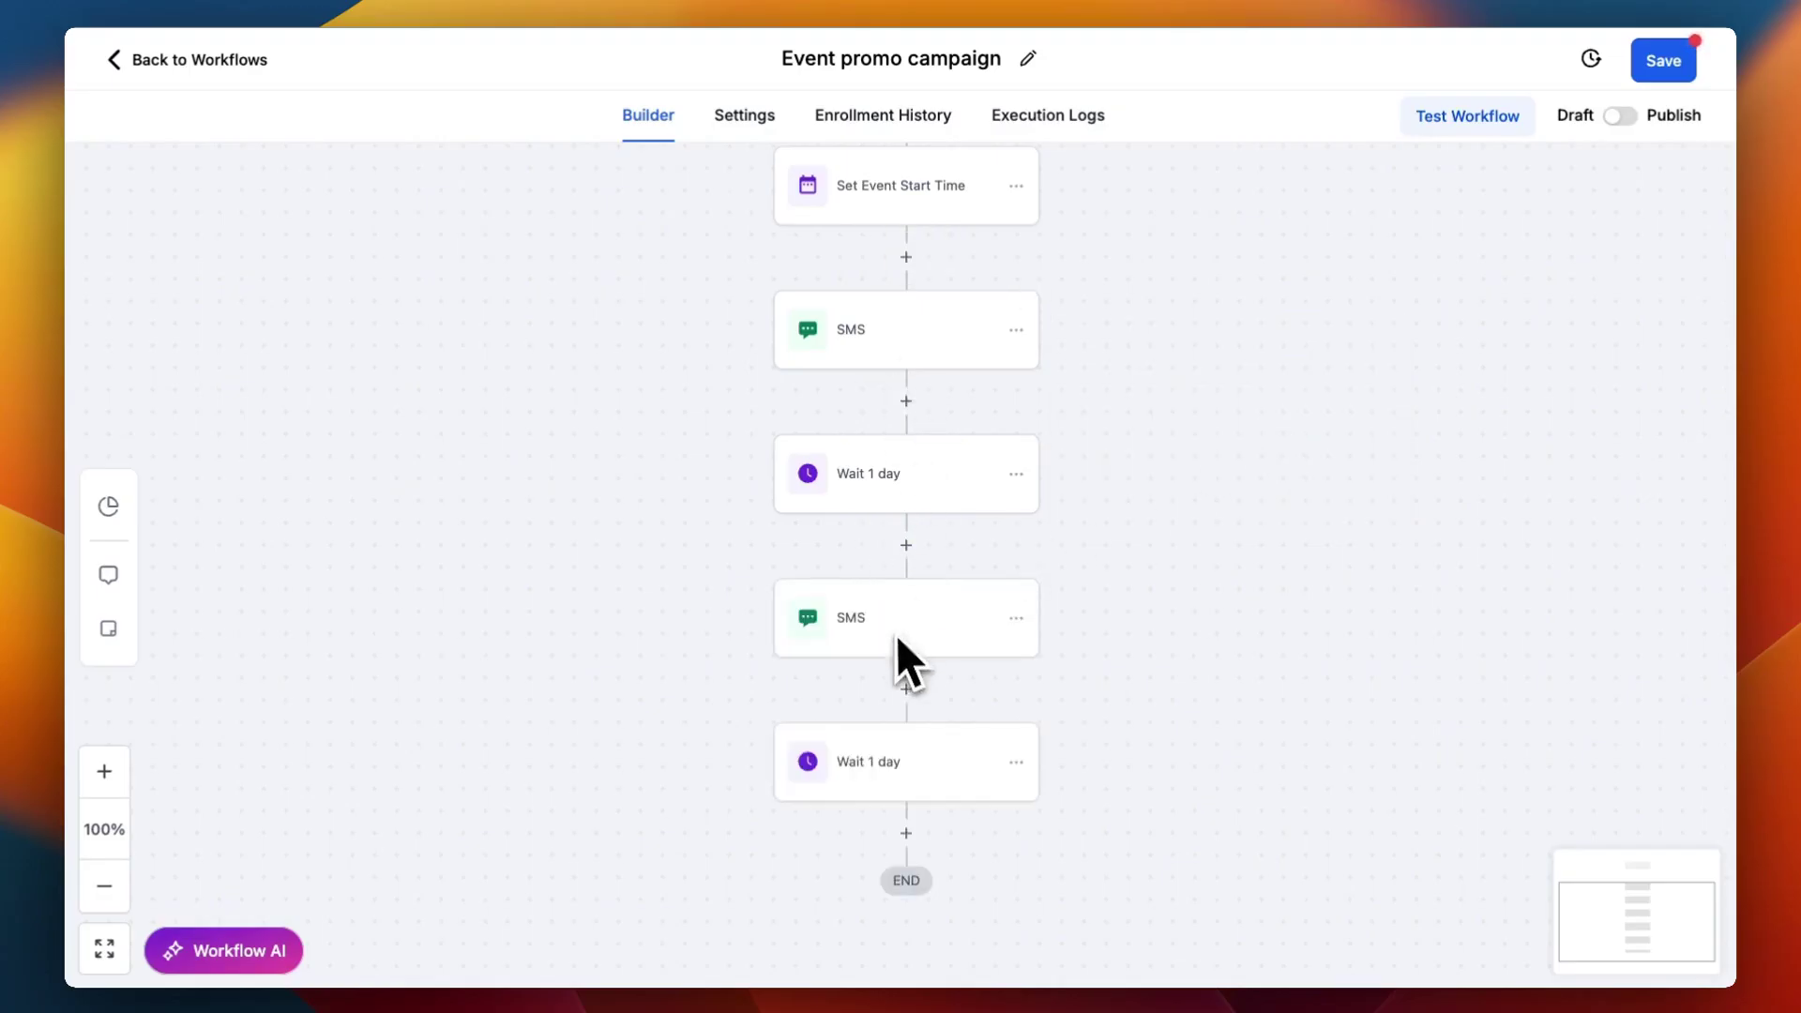
Insert "Reminders,,," before "We're having" in the copied SMS message and save the action.
{"action": "scroll", "coordinate": [905, 694], "scroll_direction": "down", "scroll_amount": 3}
{"action": "left_click", "coordinate": [887, 525]}
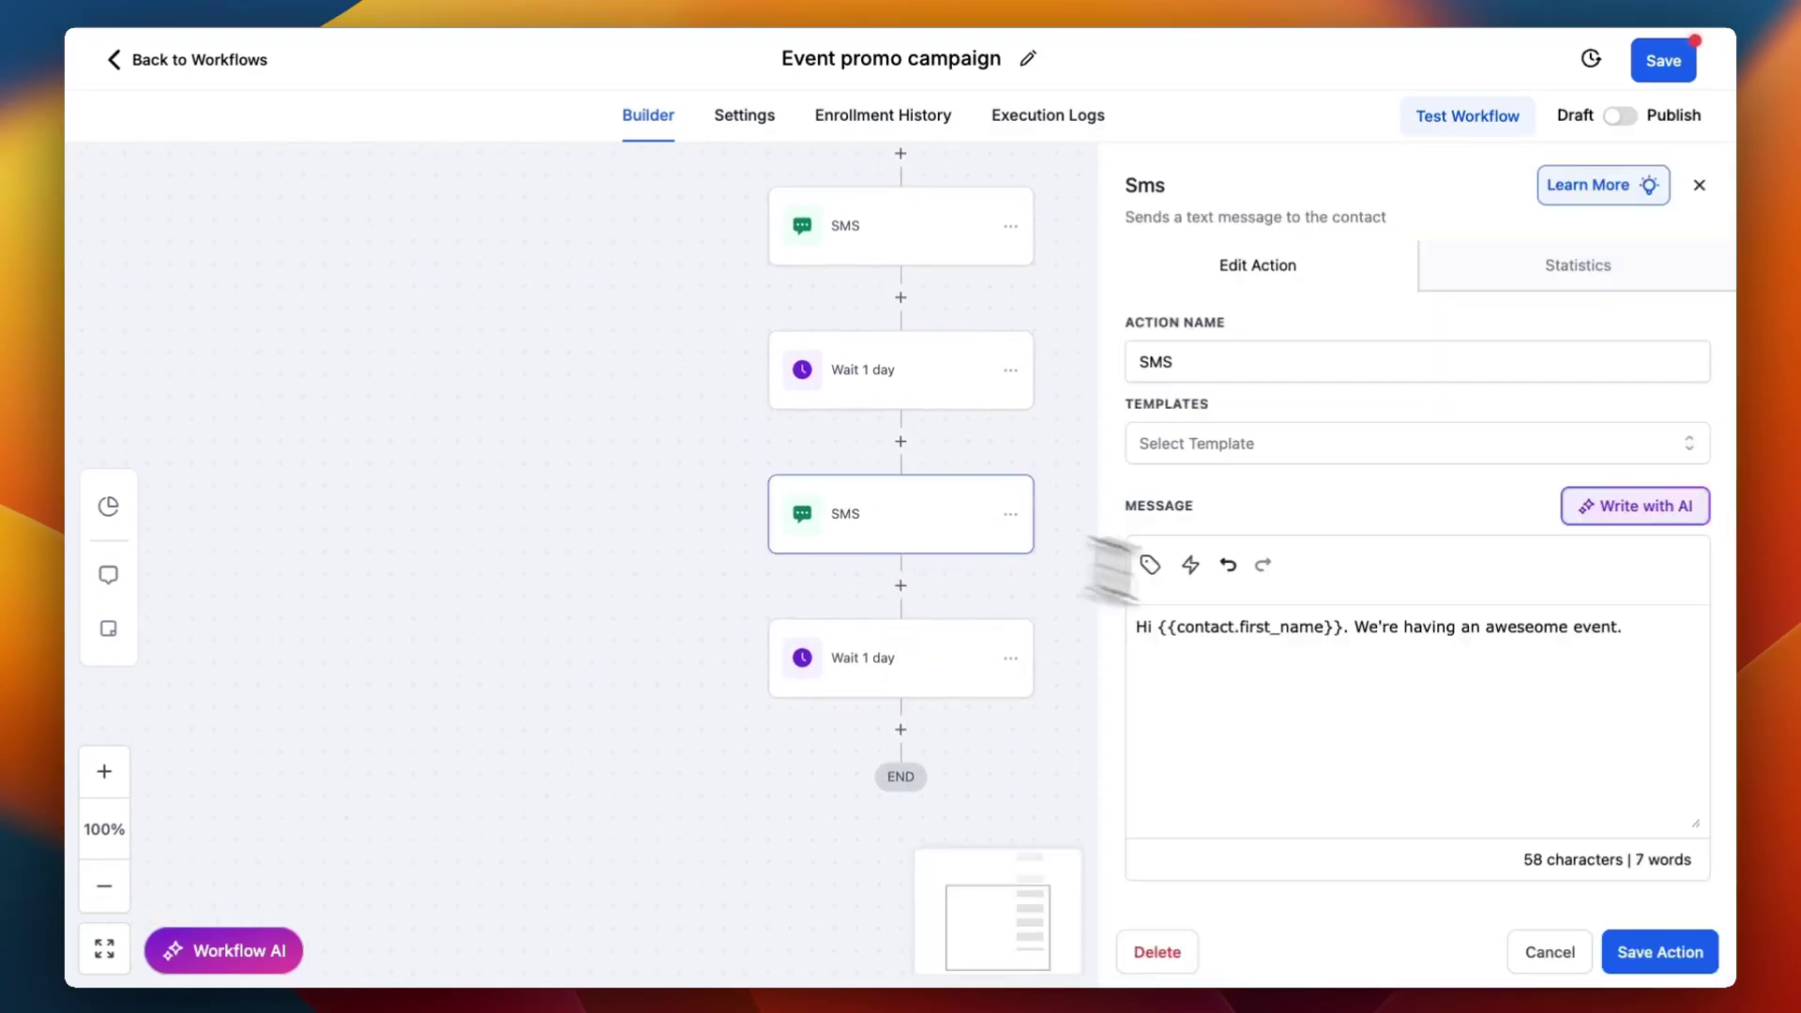
{"action": "type", "text": "Reminders,"}
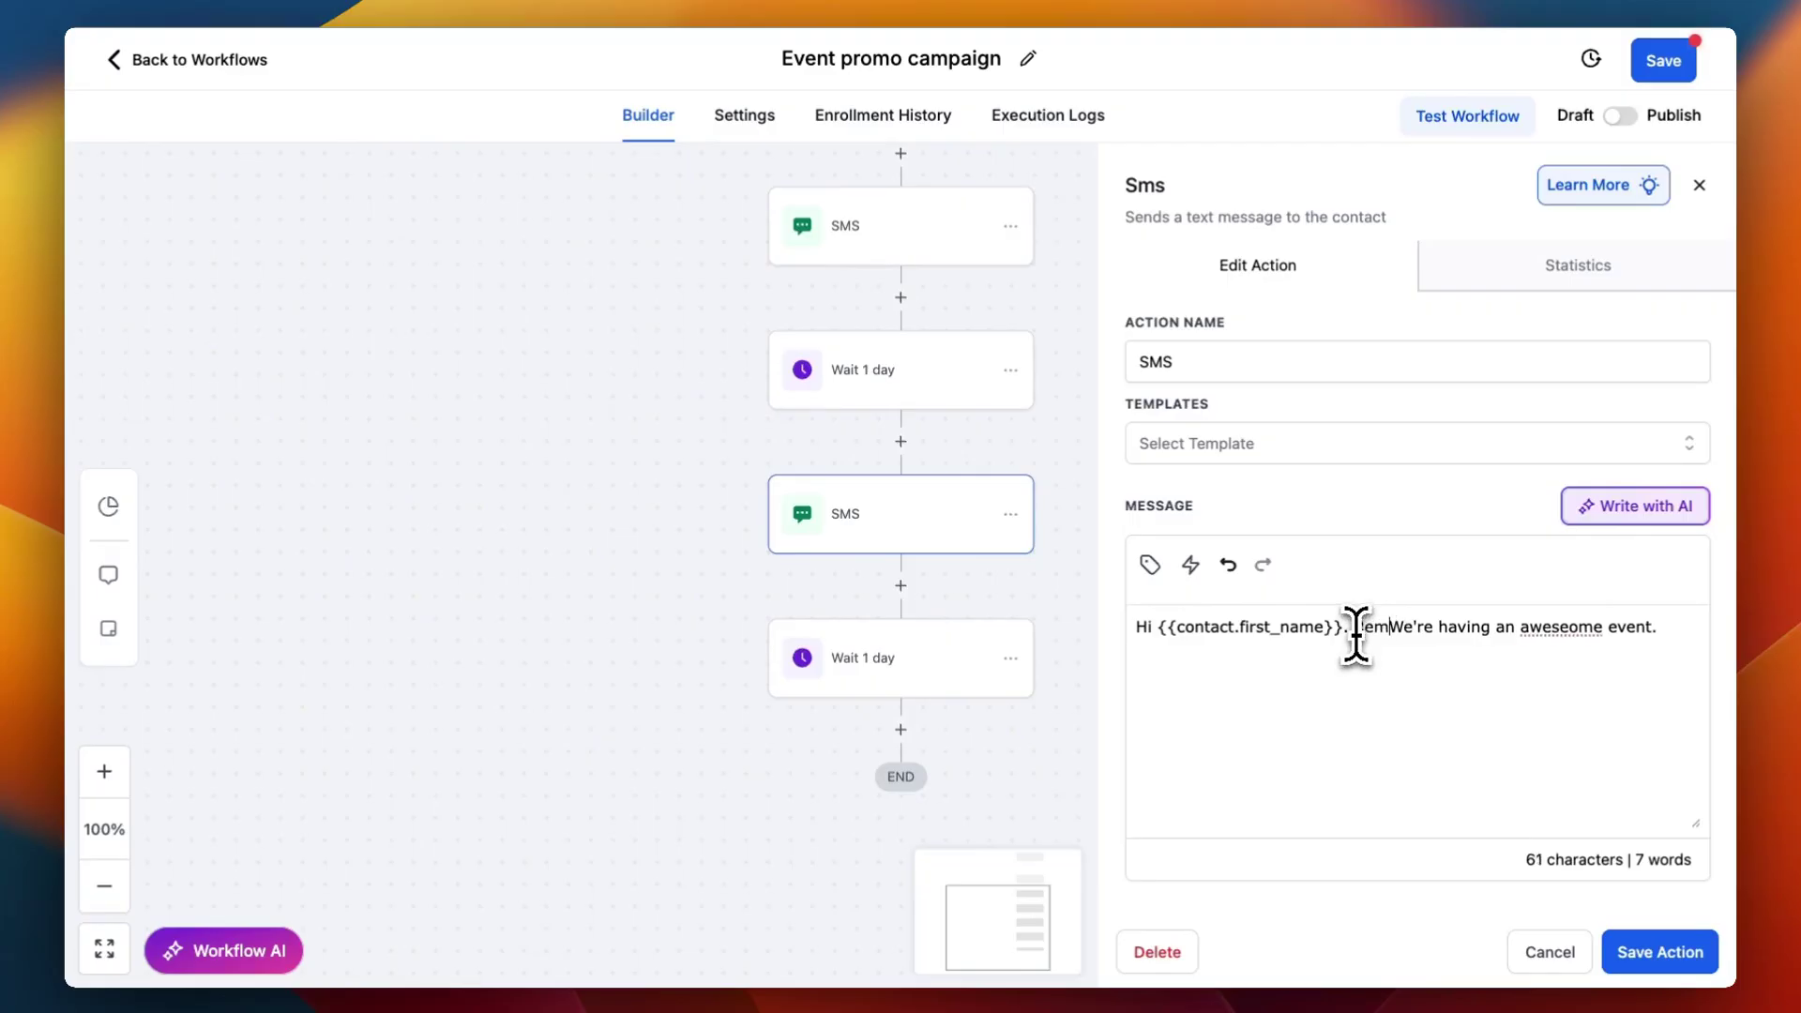
{"action": "type", "text": ",,"}
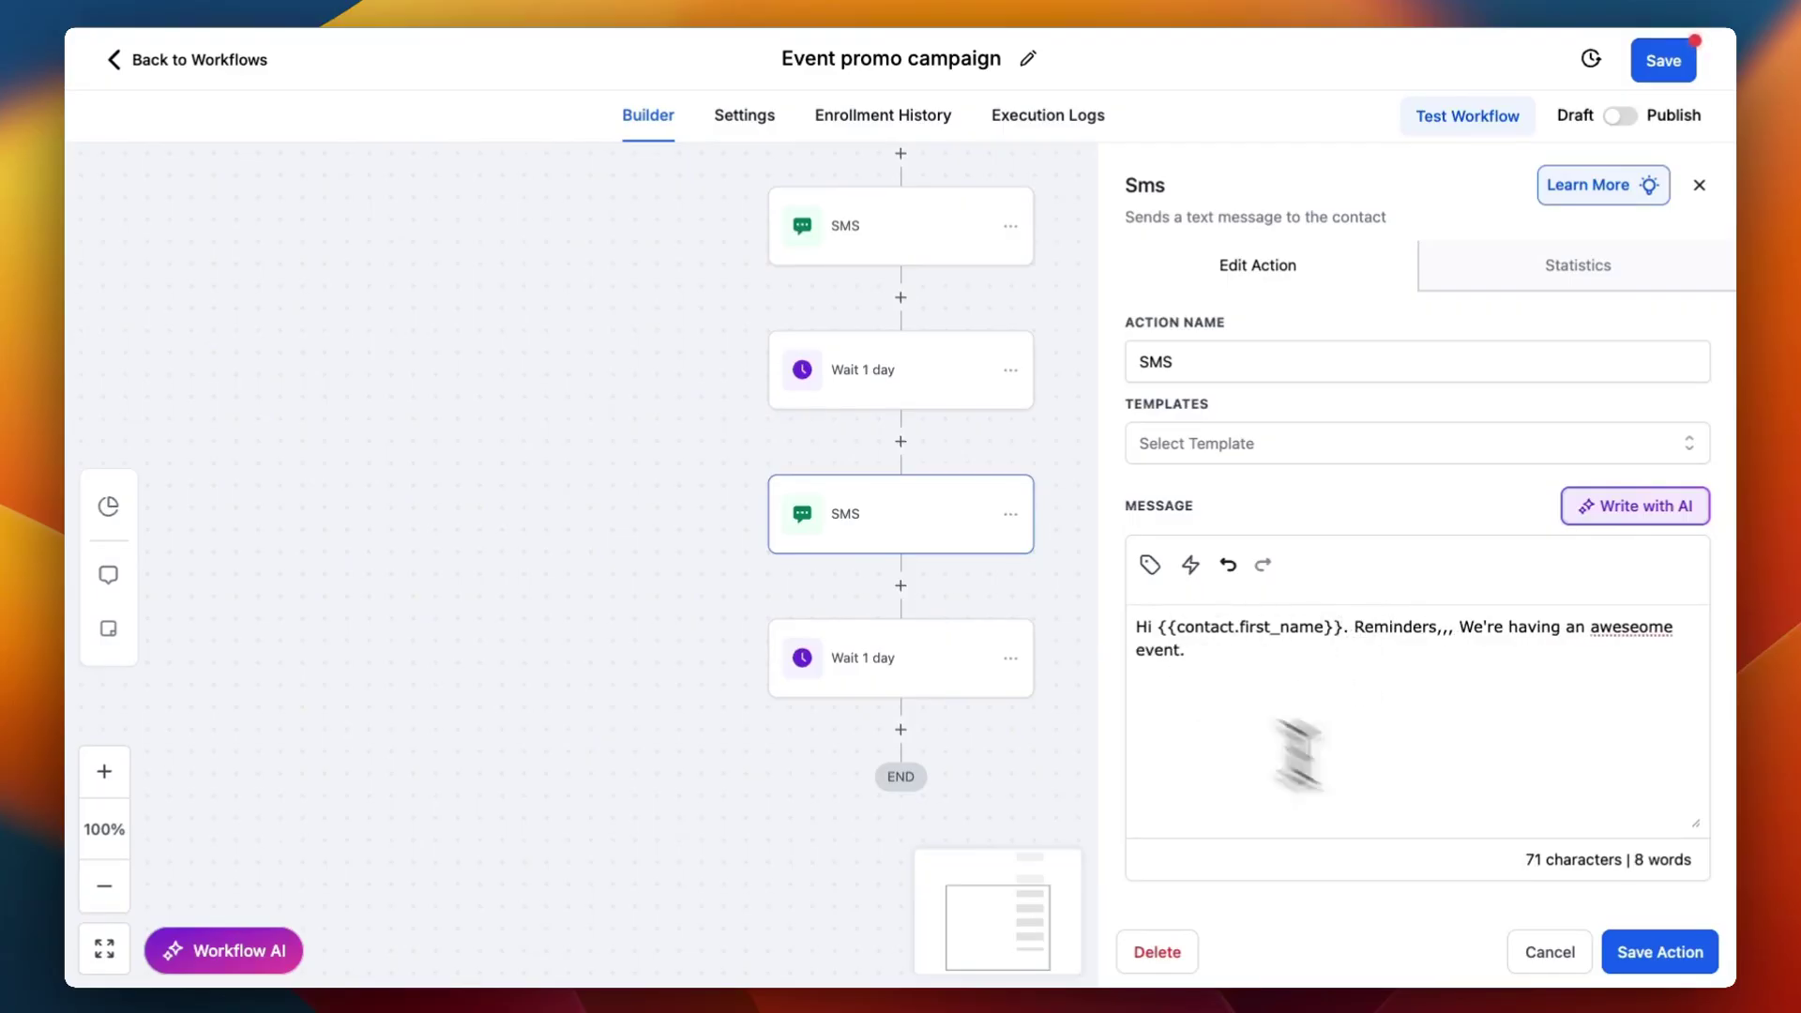
{"action": "left_click", "coordinate": [1662, 952]}
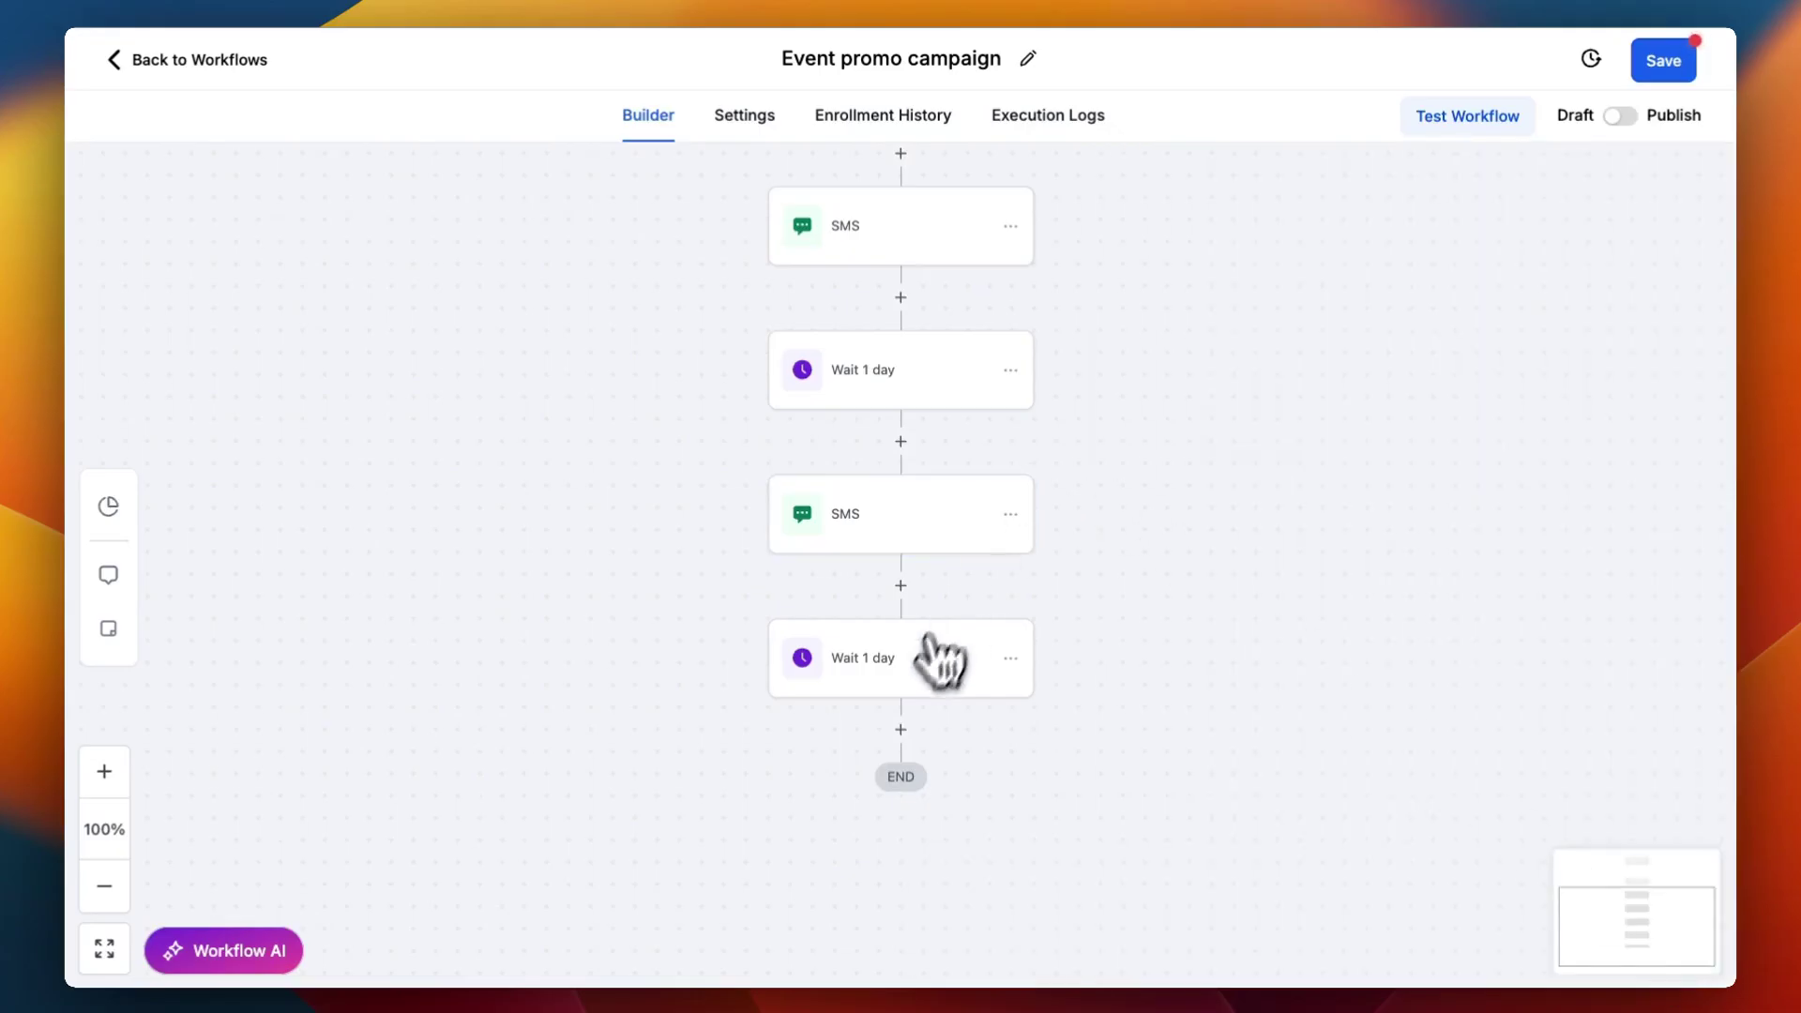
Check the last Wait action's delay, and copy only the second SMS action to the end of the workflow.
{"action": "left_click", "coordinate": [908, 662]}
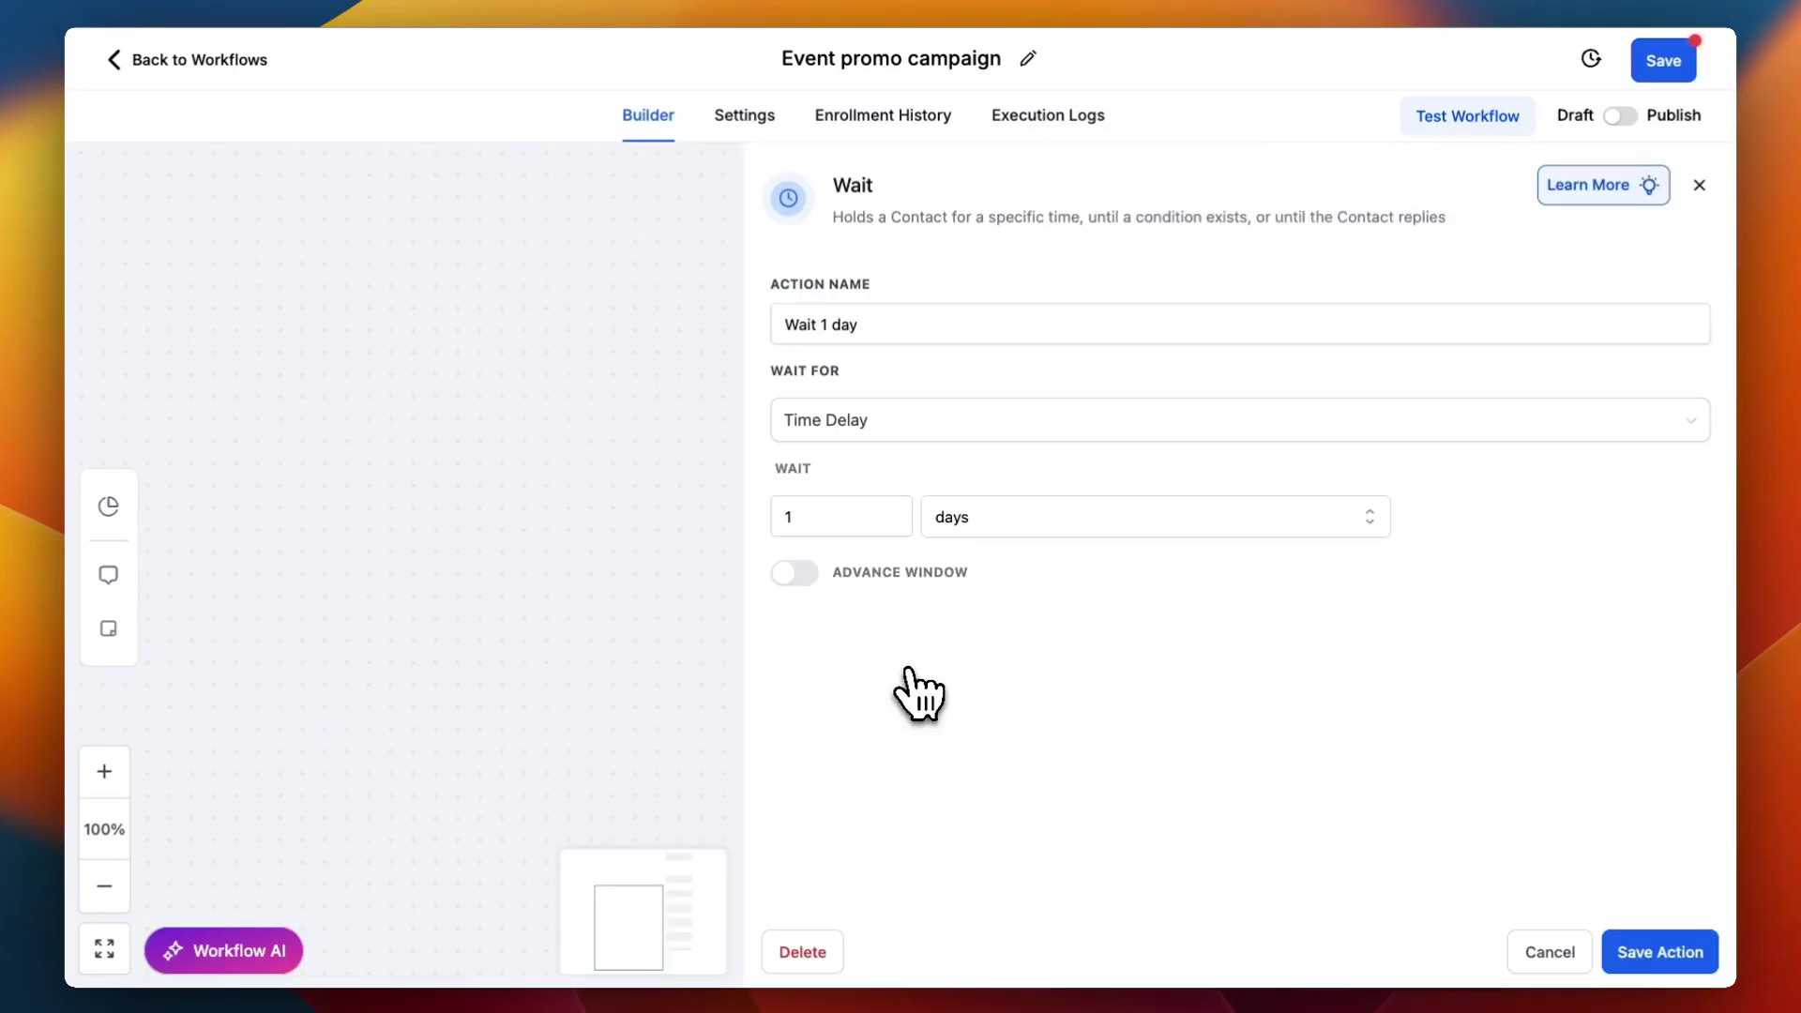
{"action": "left_click", "coordinate": [1557, 952]}
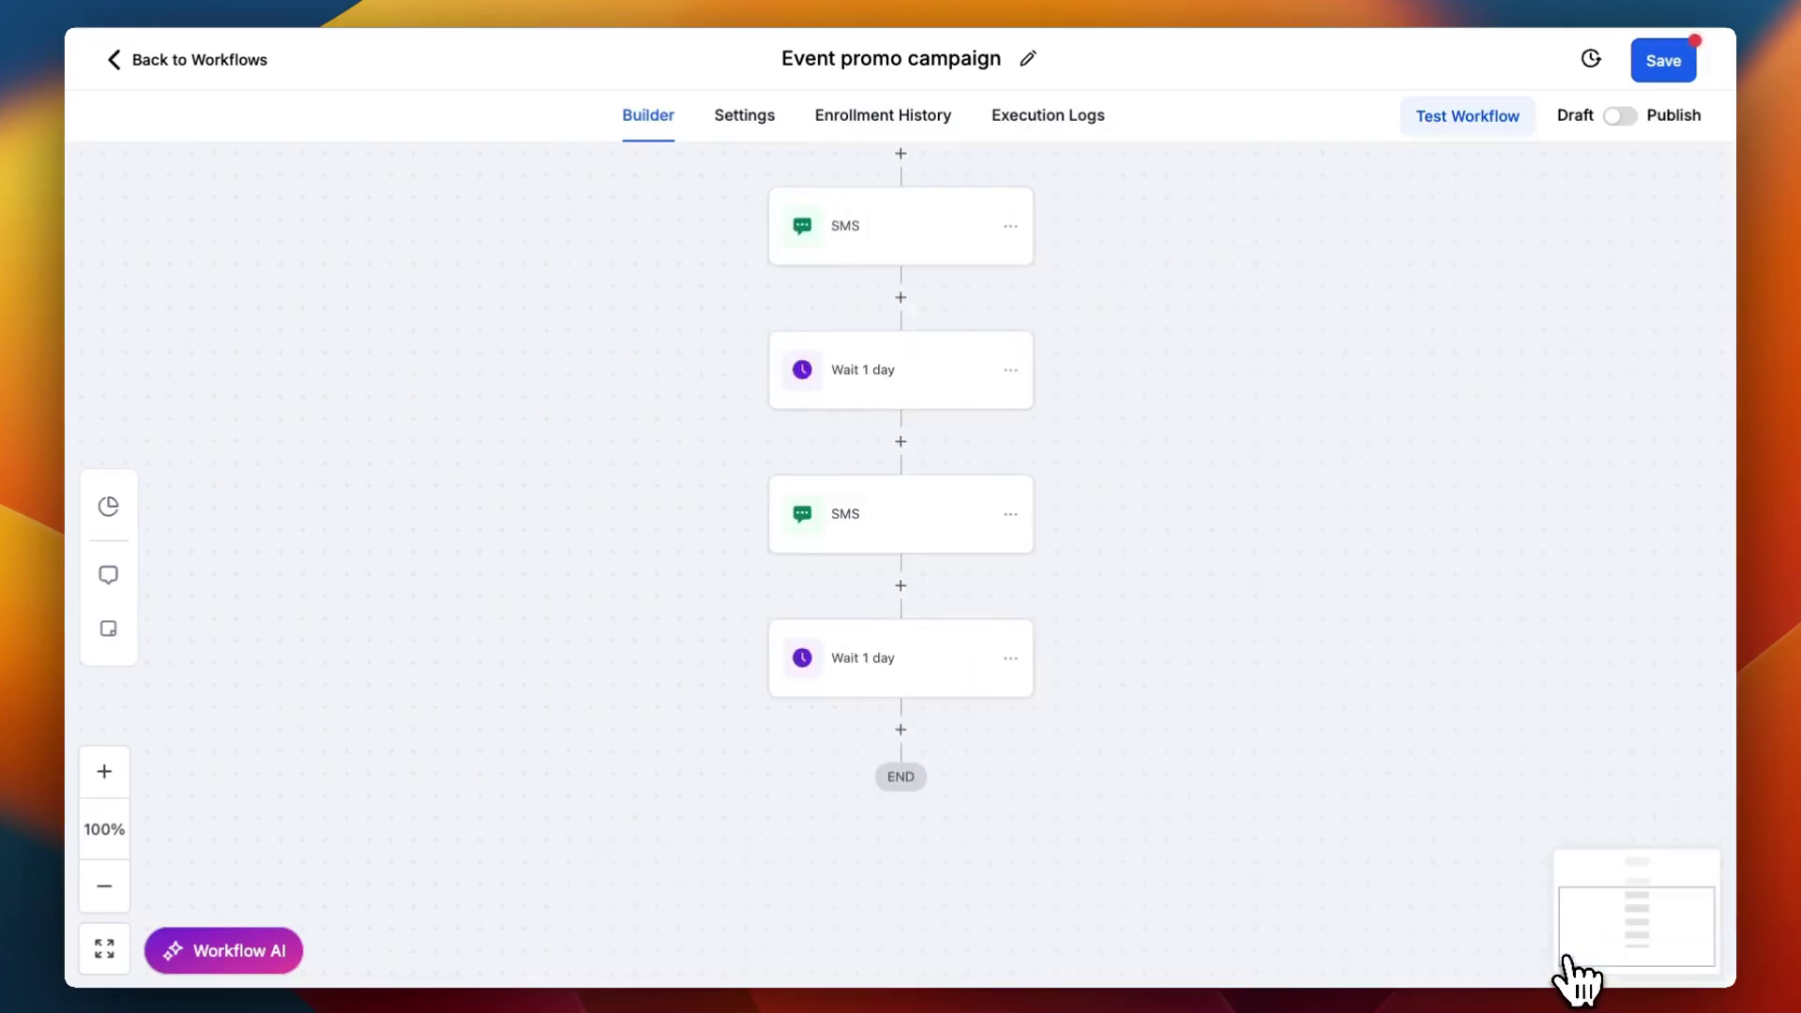
{"action": "left_click", "coordinate": [1010, 514]}
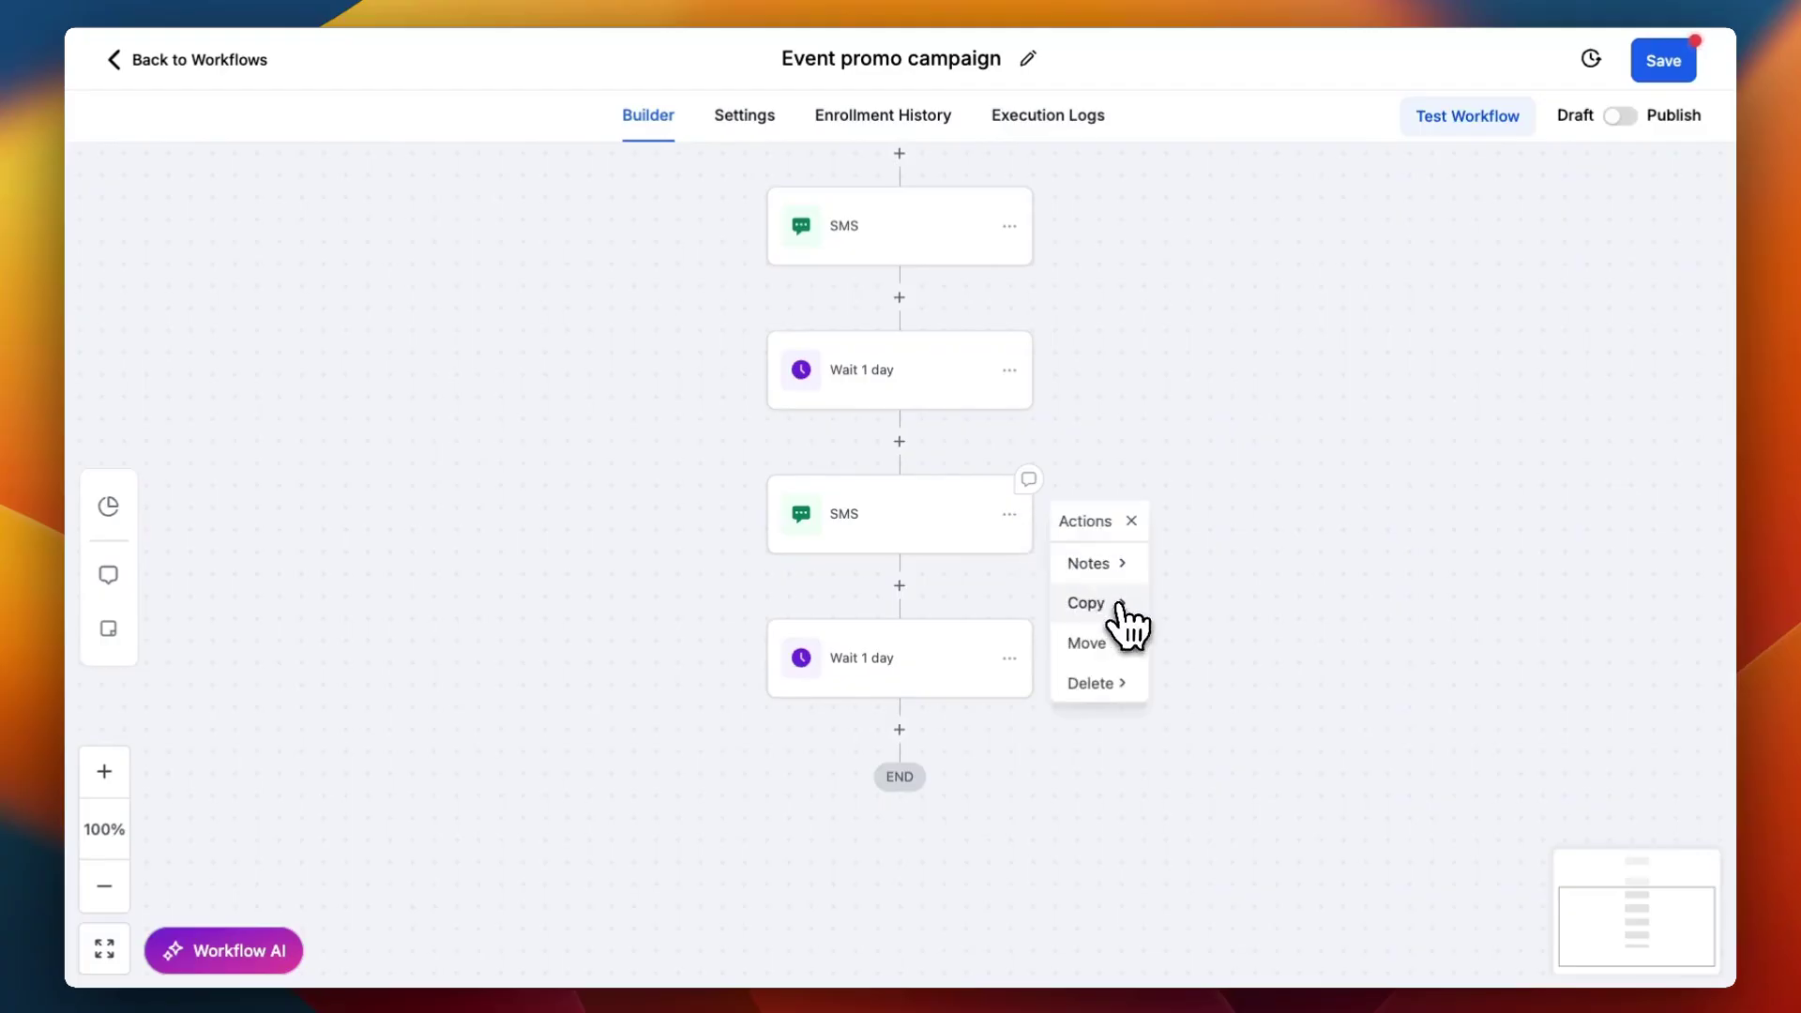
{"action": "mouse_move", "coordinate": [1109, 605]}
{"action": "left_click", "coordinate": [1199, 565]}
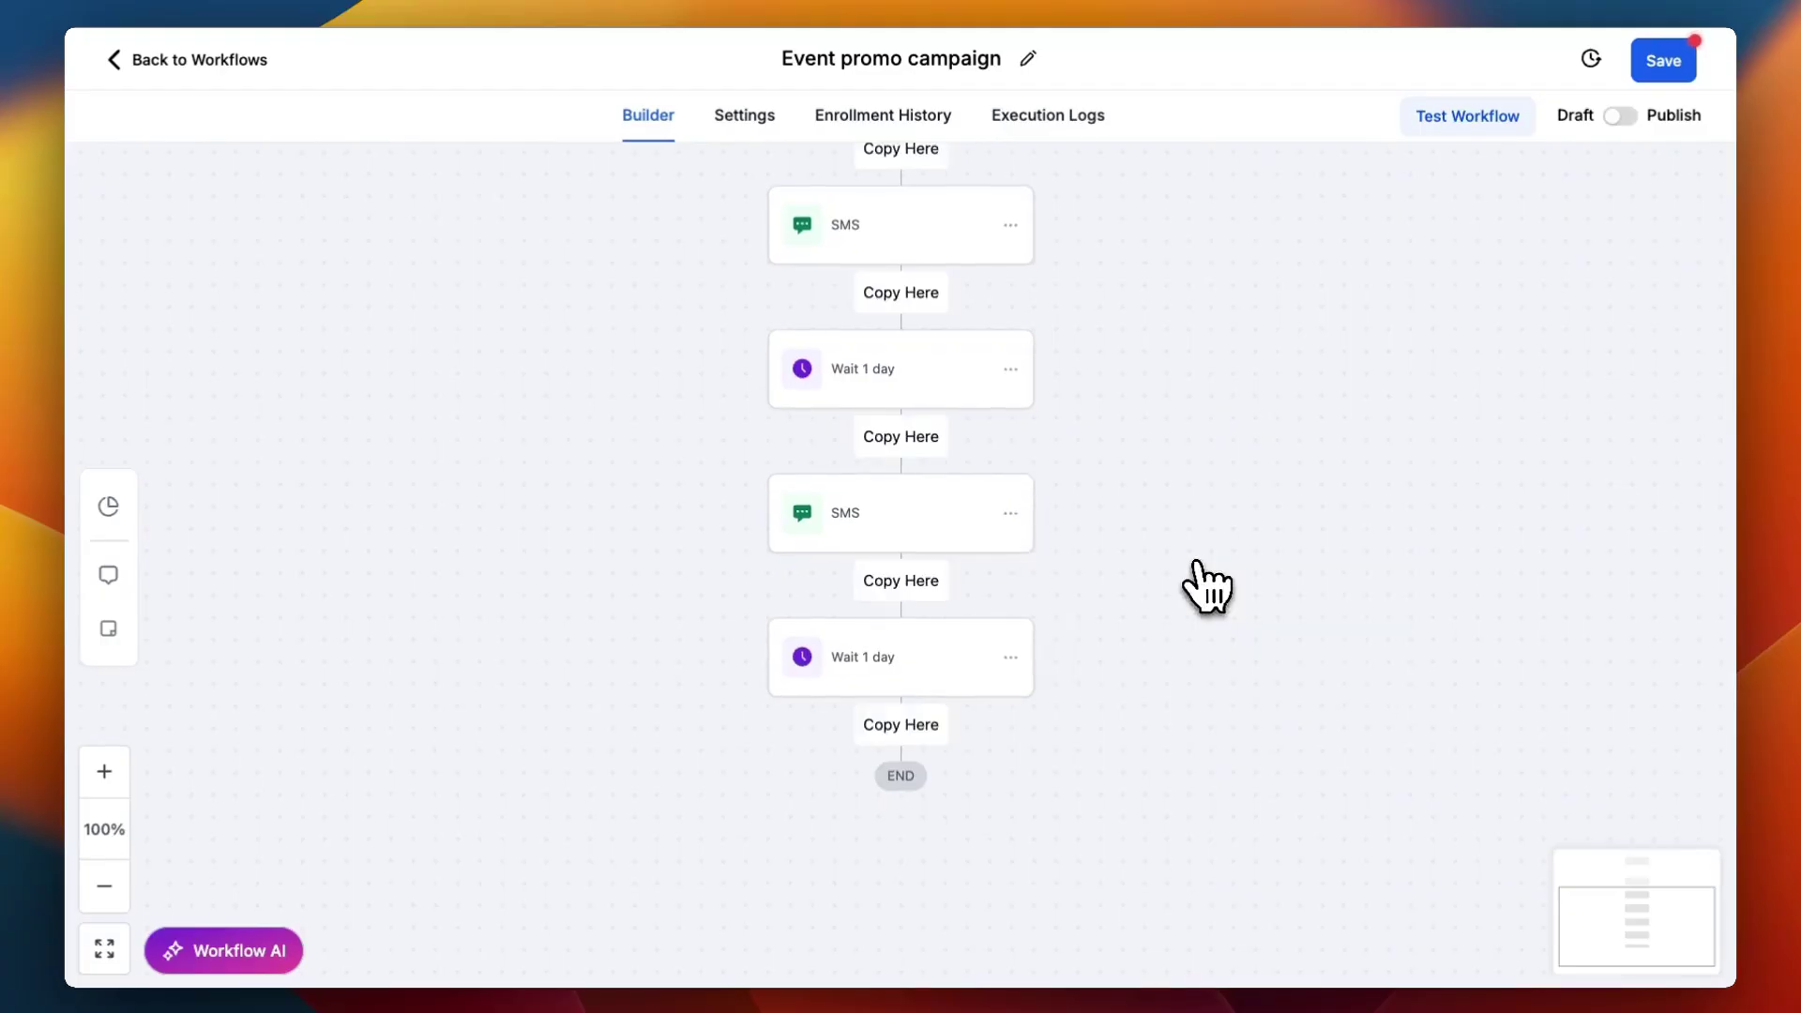
{"action": "left_click", "coordinate": [918, 735]}
Replace "Reminders,,," in the final SMS message with "Its happening today." and save the action.
{"action": "scroll", "coordinate": [929, 760], "scroll_direction": "down", "scroll_amount": 3}
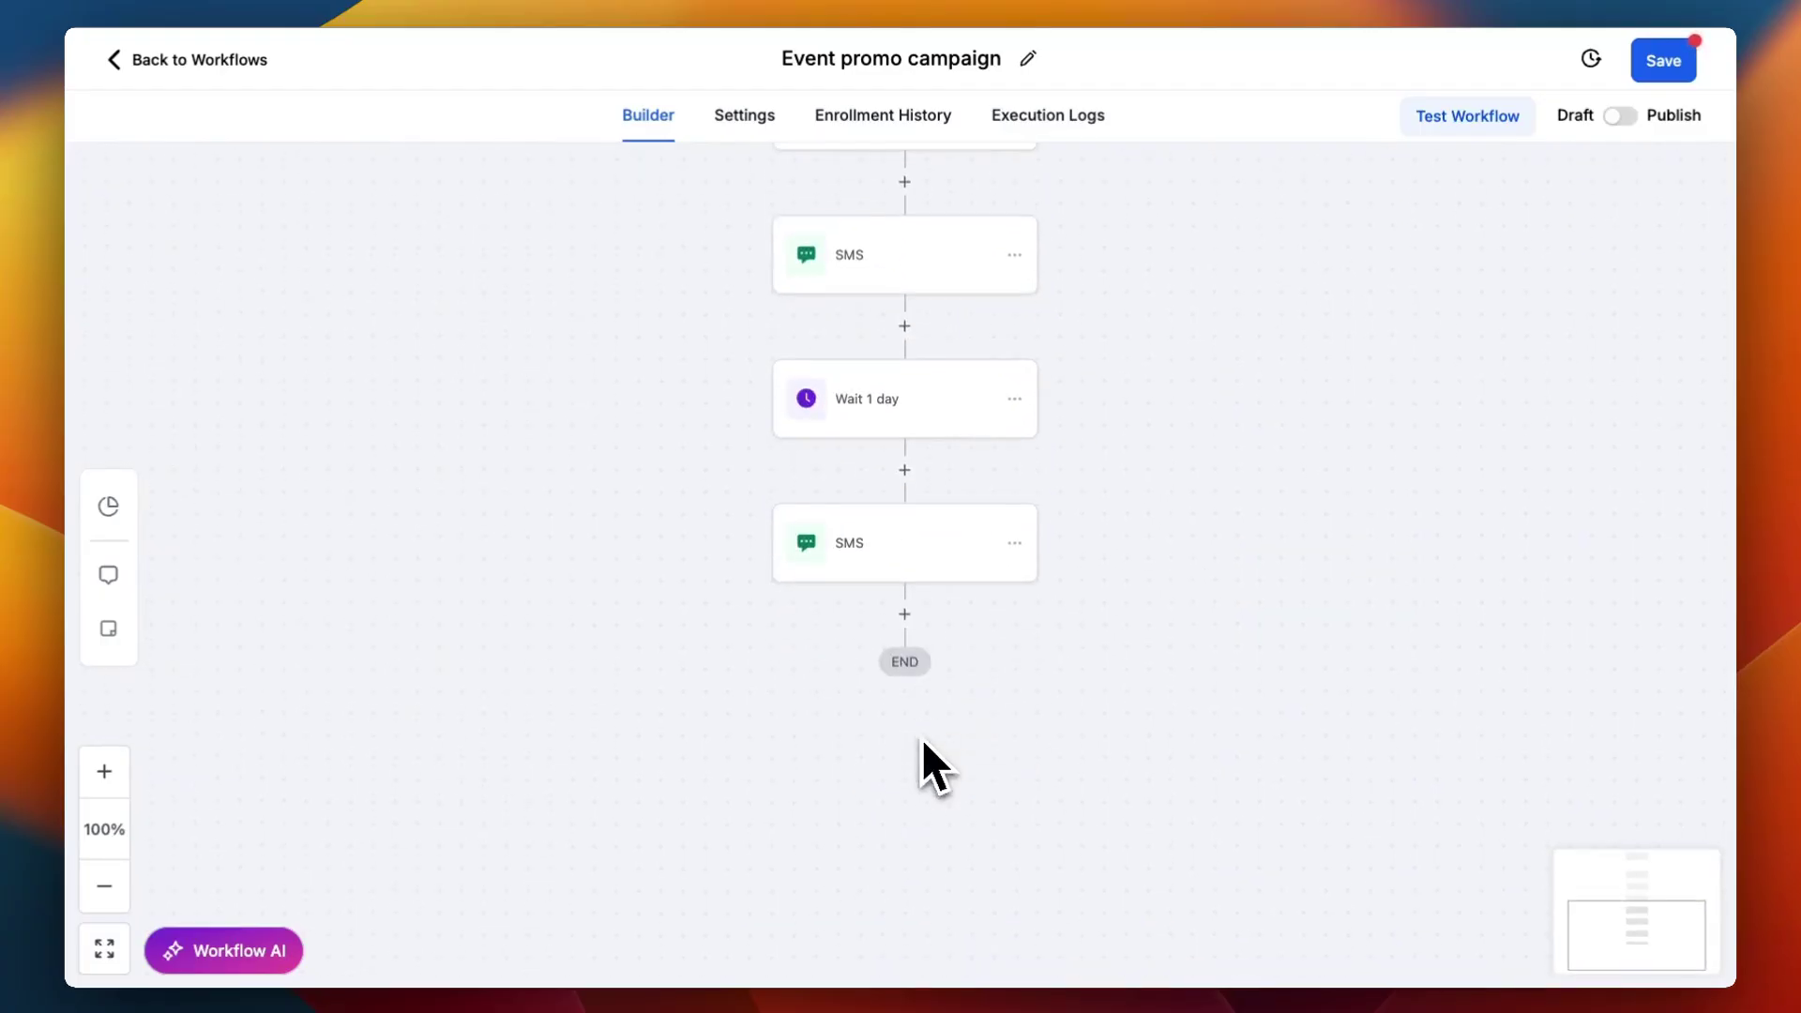
{"action": "left_click", "coordinate": [933, 539]}
{"action": "left_click_drag", "start_coordinate": [1454, 626], "coordinate": [1352, 635]}
{"action": "type", "text": "ts happen"}
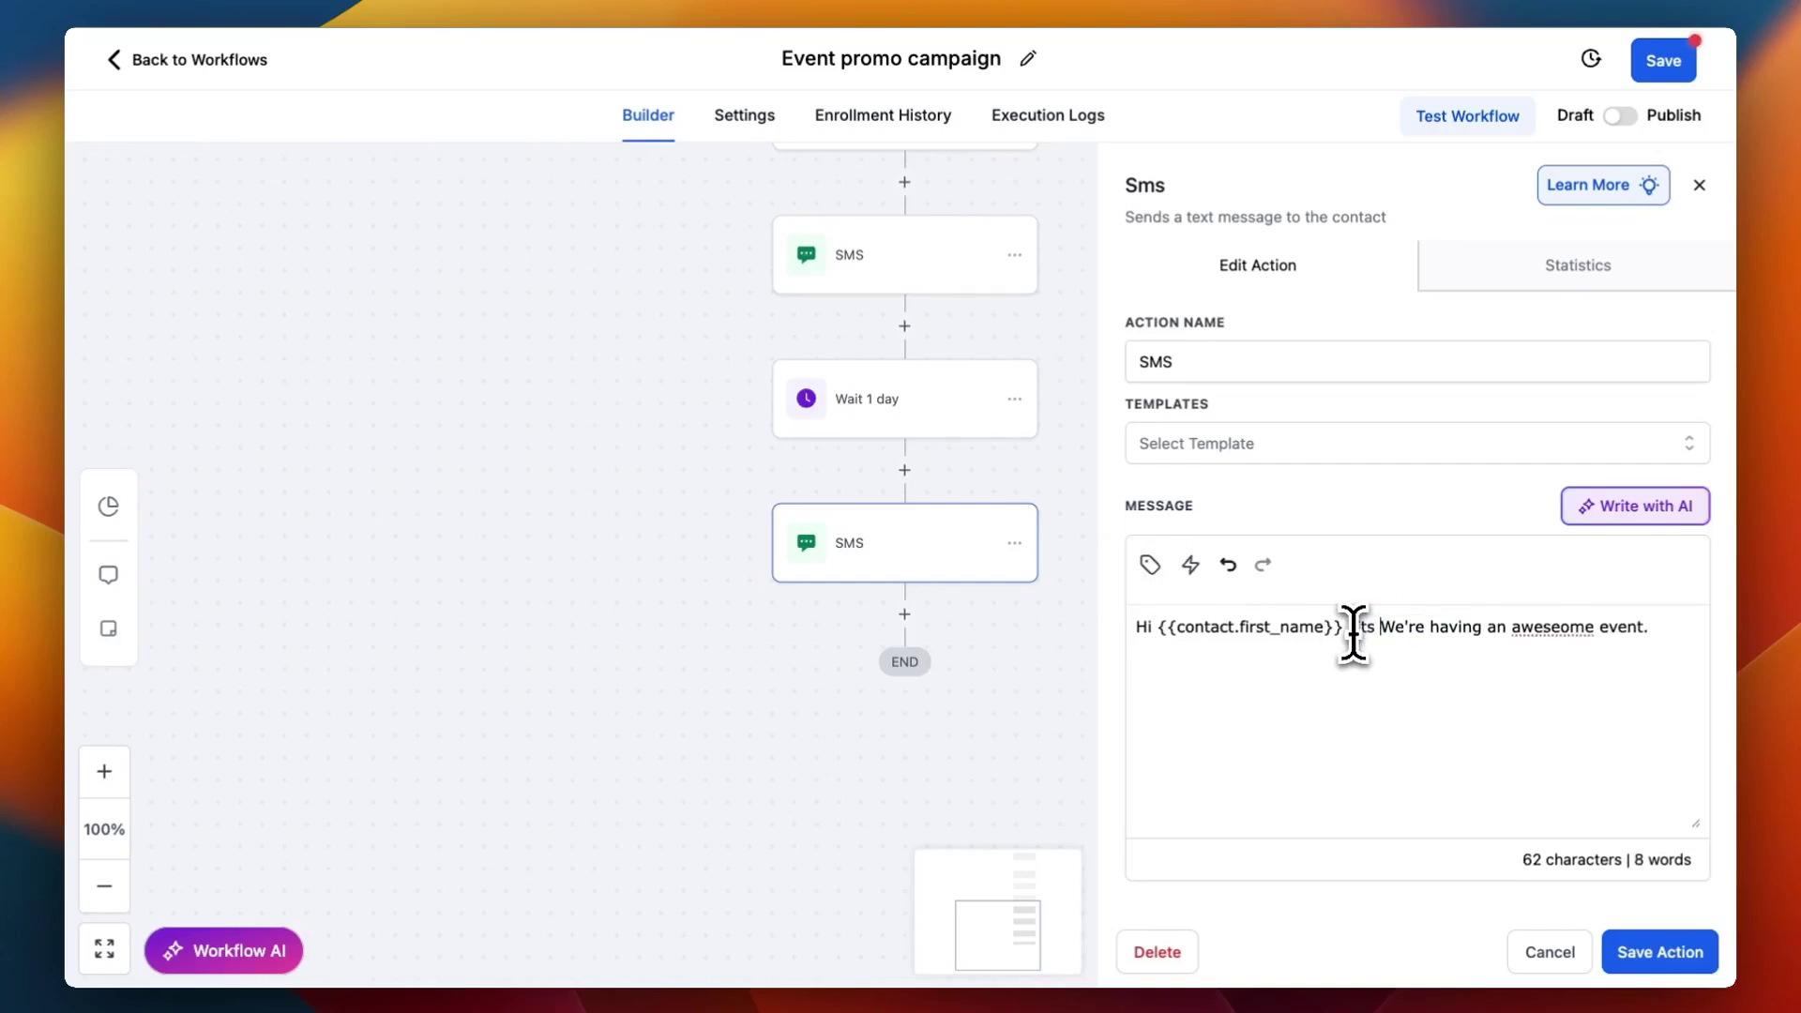
{"action": "type", "text": "ing today."}
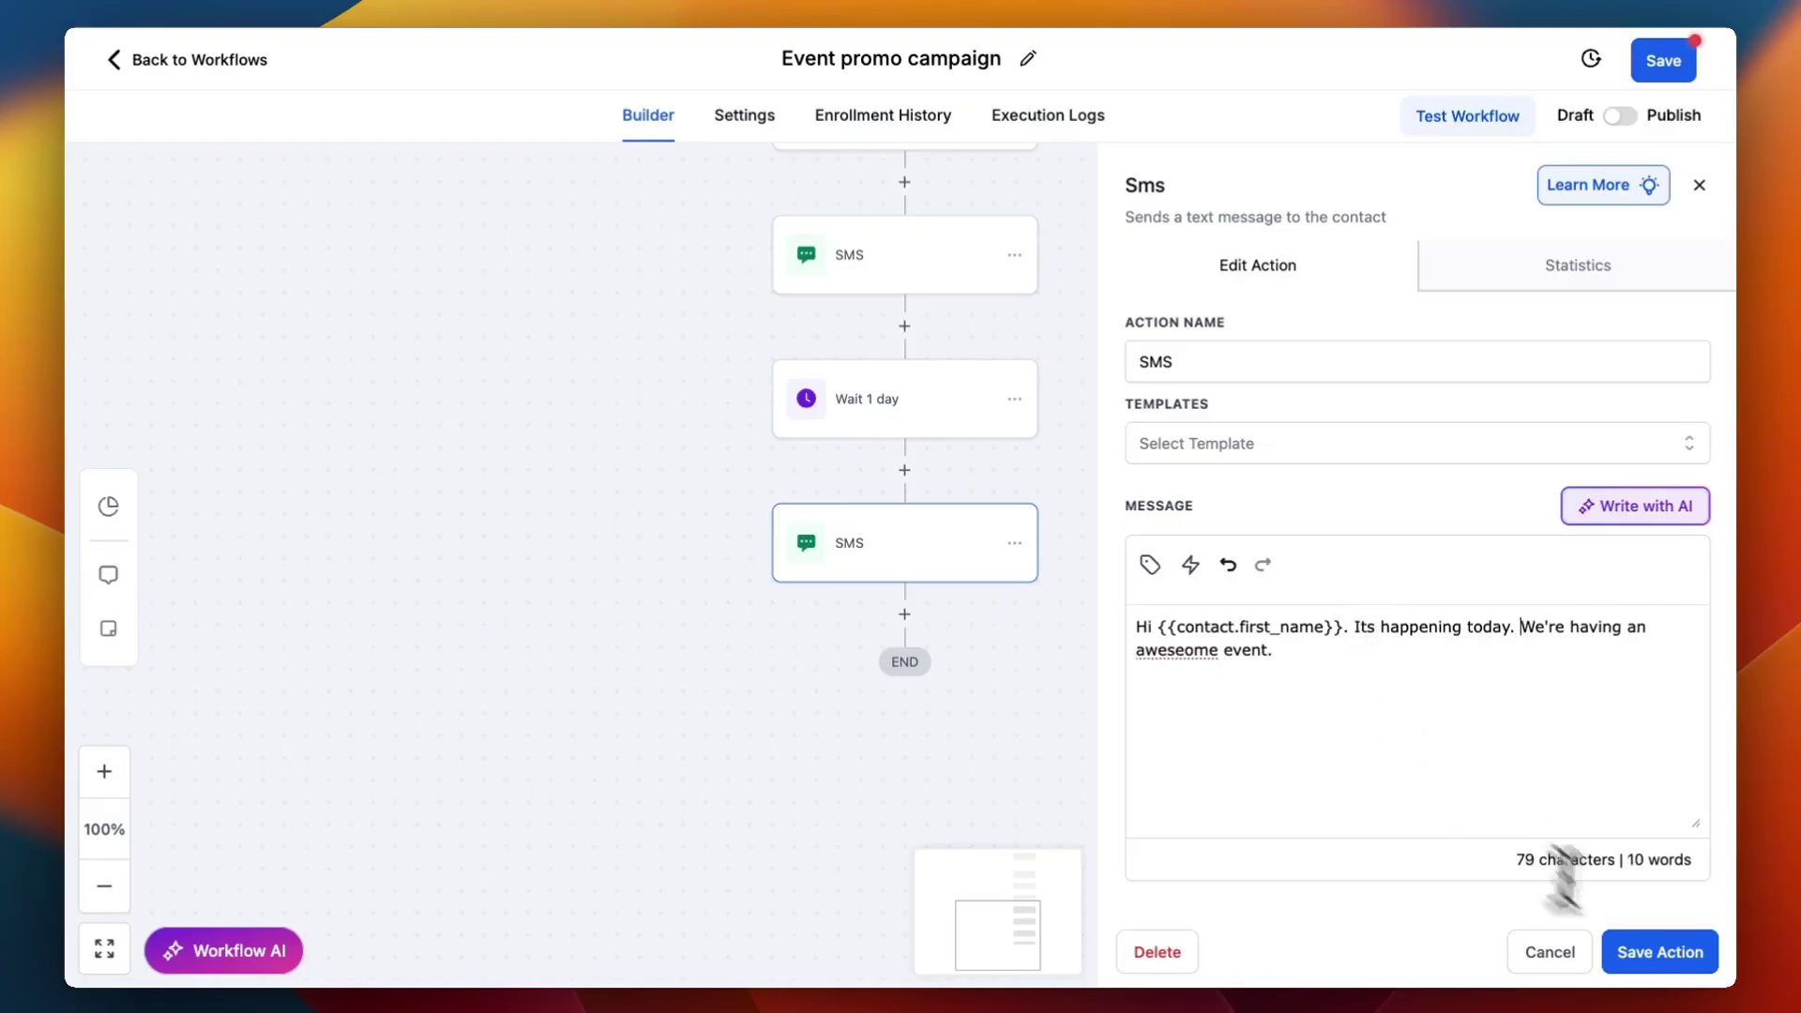
{"action": "left_click", "coordinate": [1660, 951]}
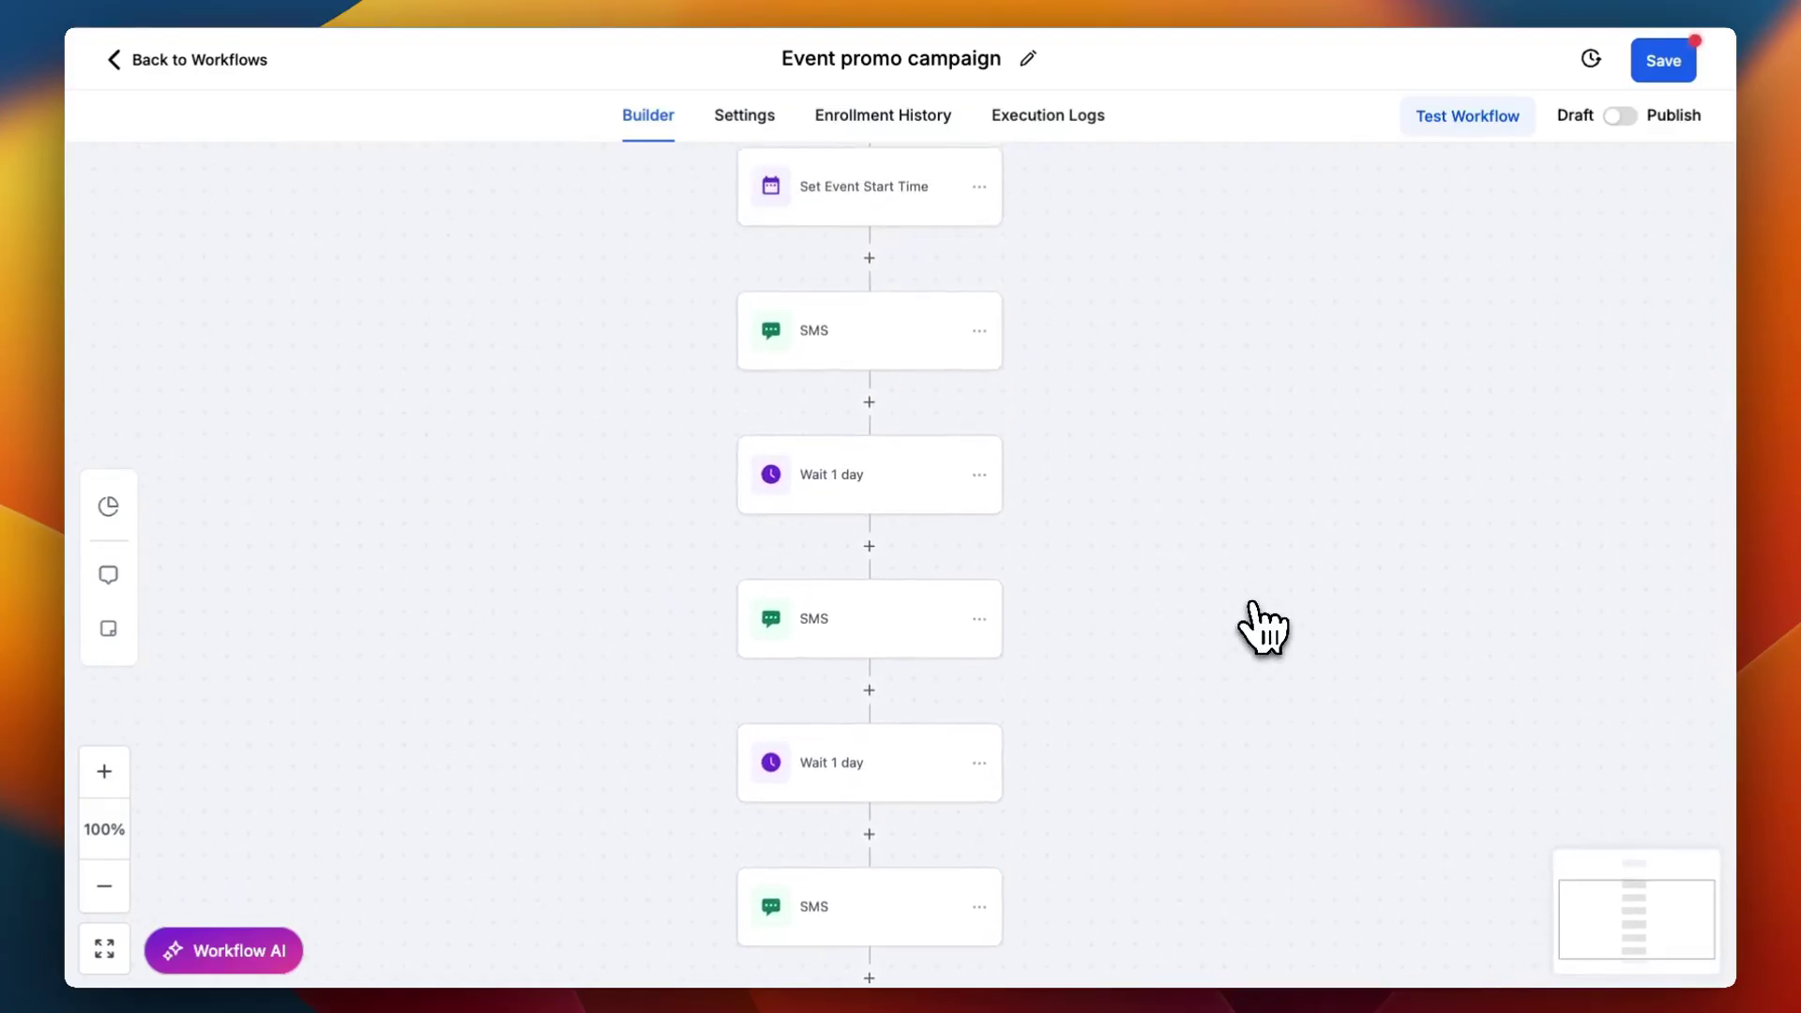
{"action": "scroll", "coordinate": [1261, 627], "scroll_direction": "down", "scroll_amount": 2}
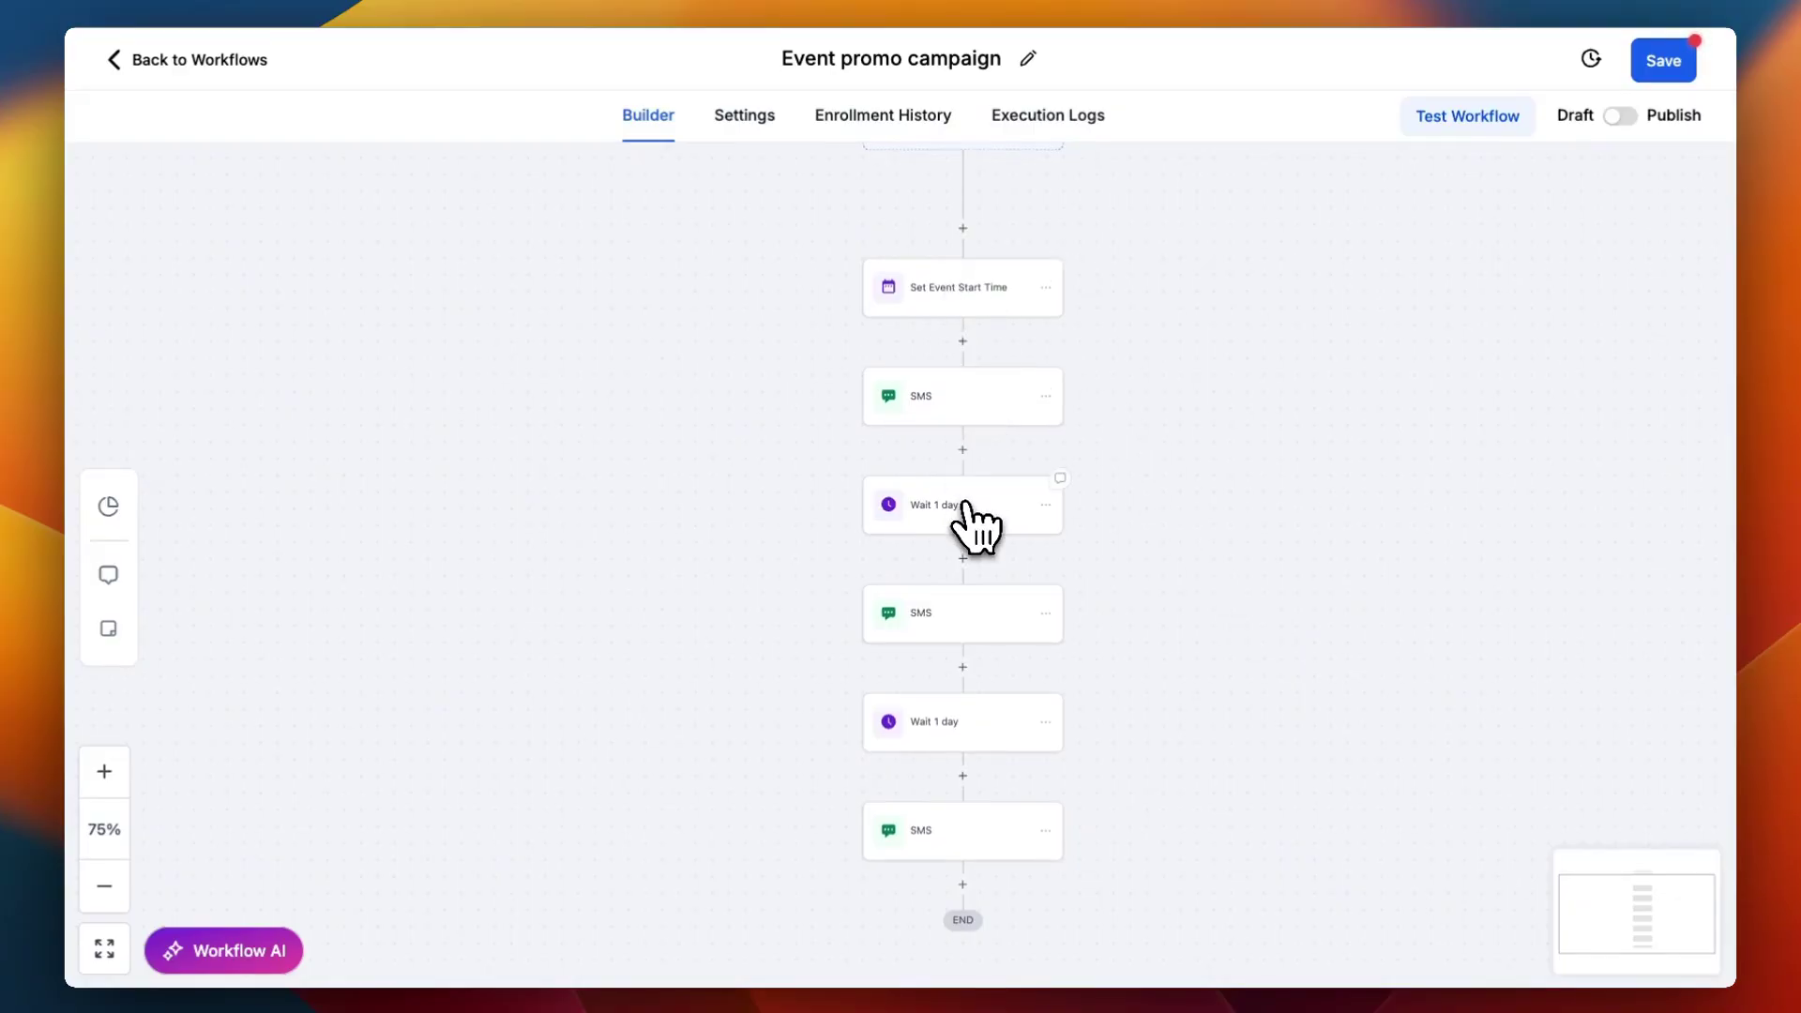
{"action": "scroll", "coordinate": [973, 804], "scroll_direction": "right", "scroll_amount": 2}
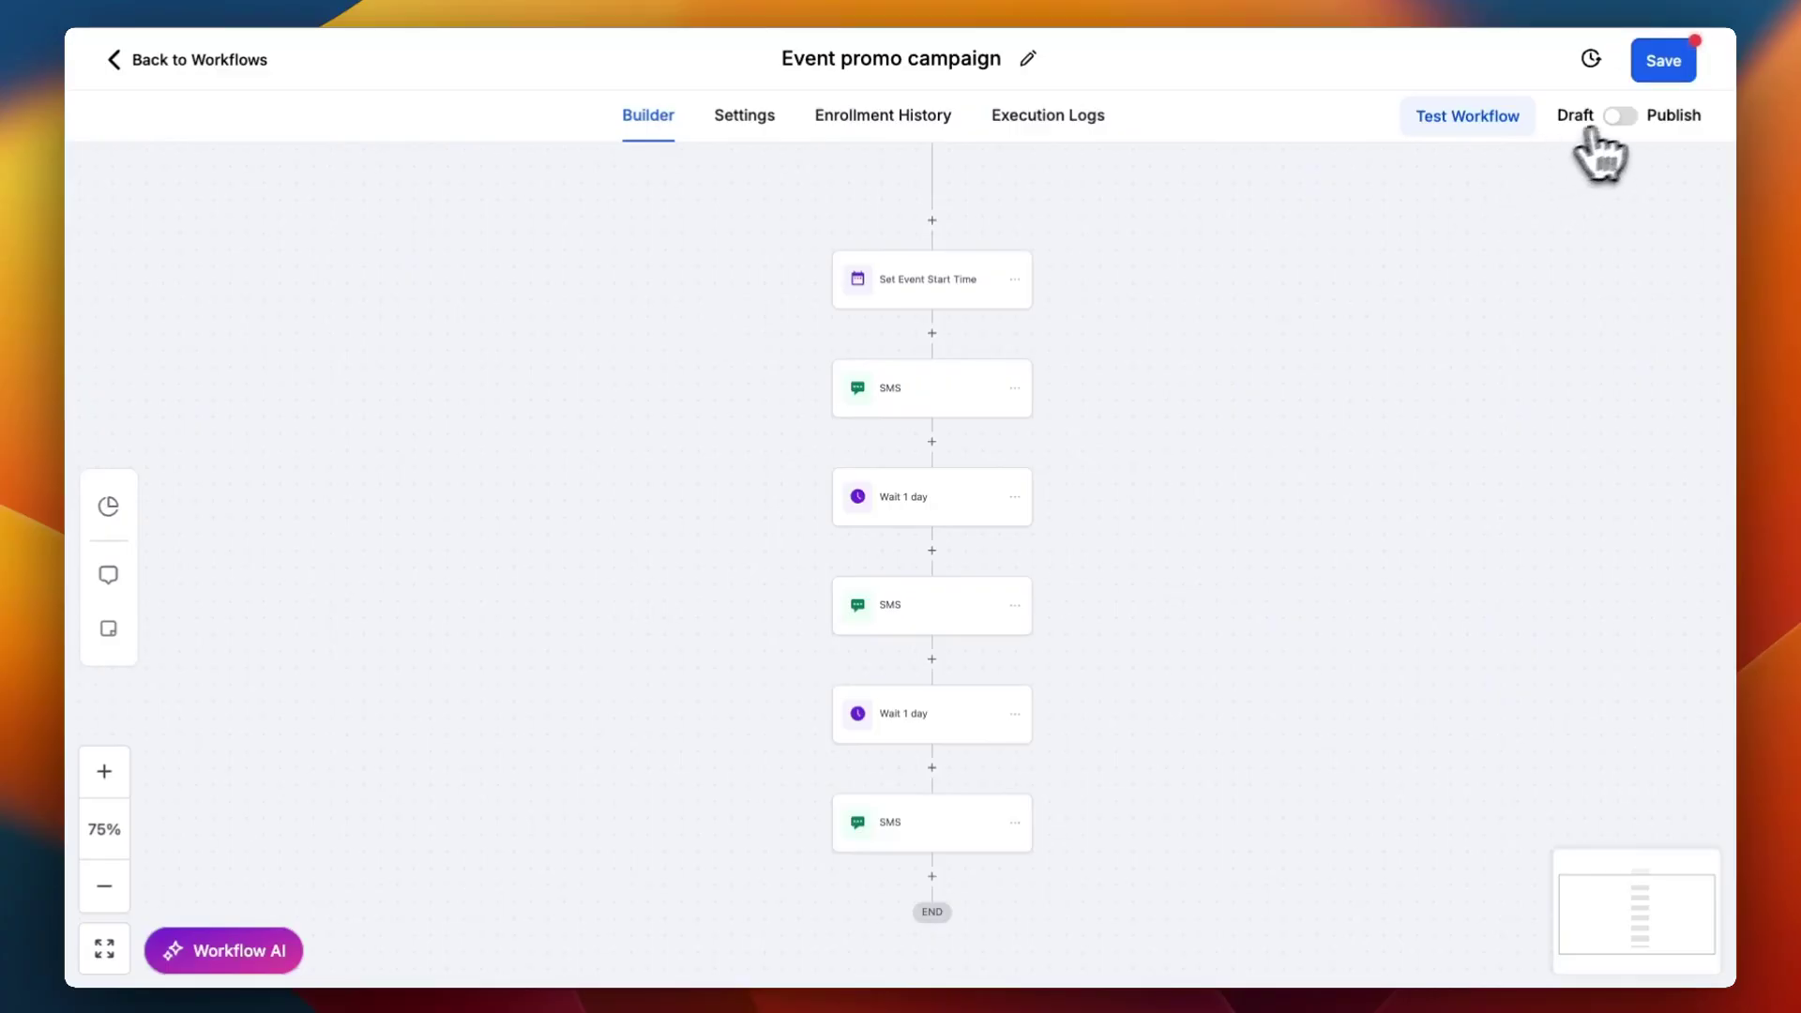
{"action": "left_click", "coordinate": [1623, 117]}
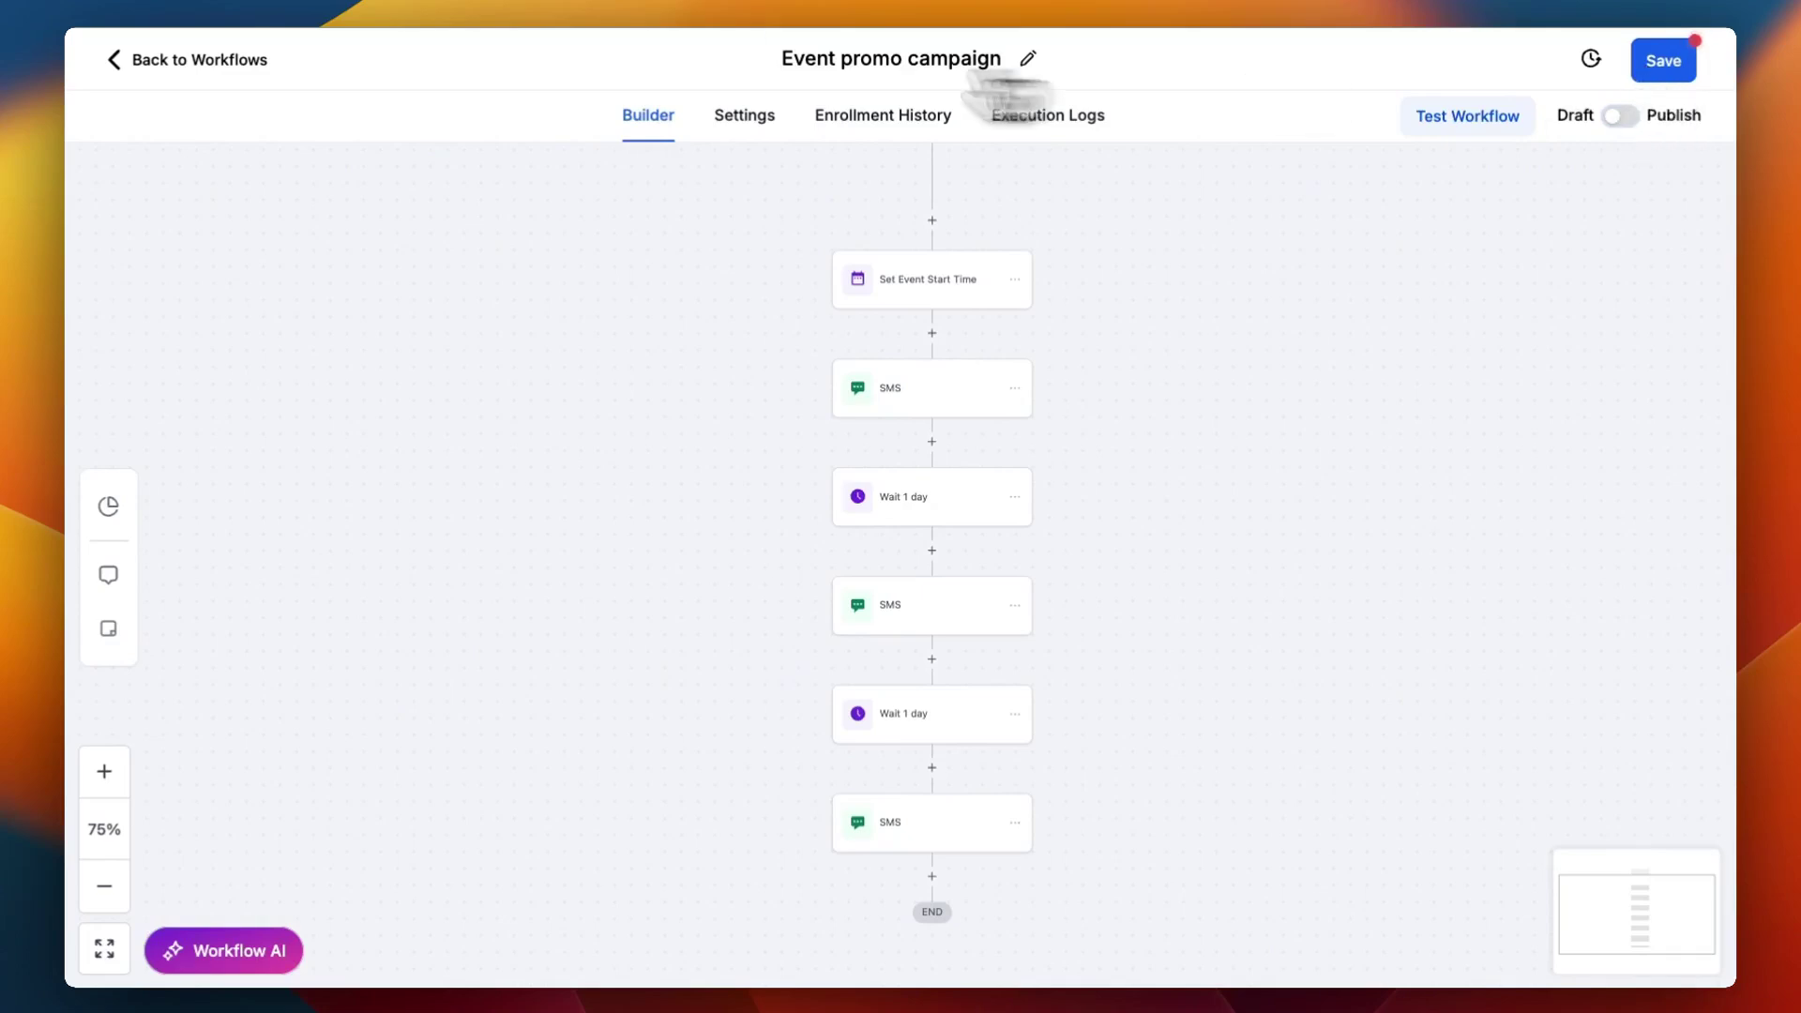
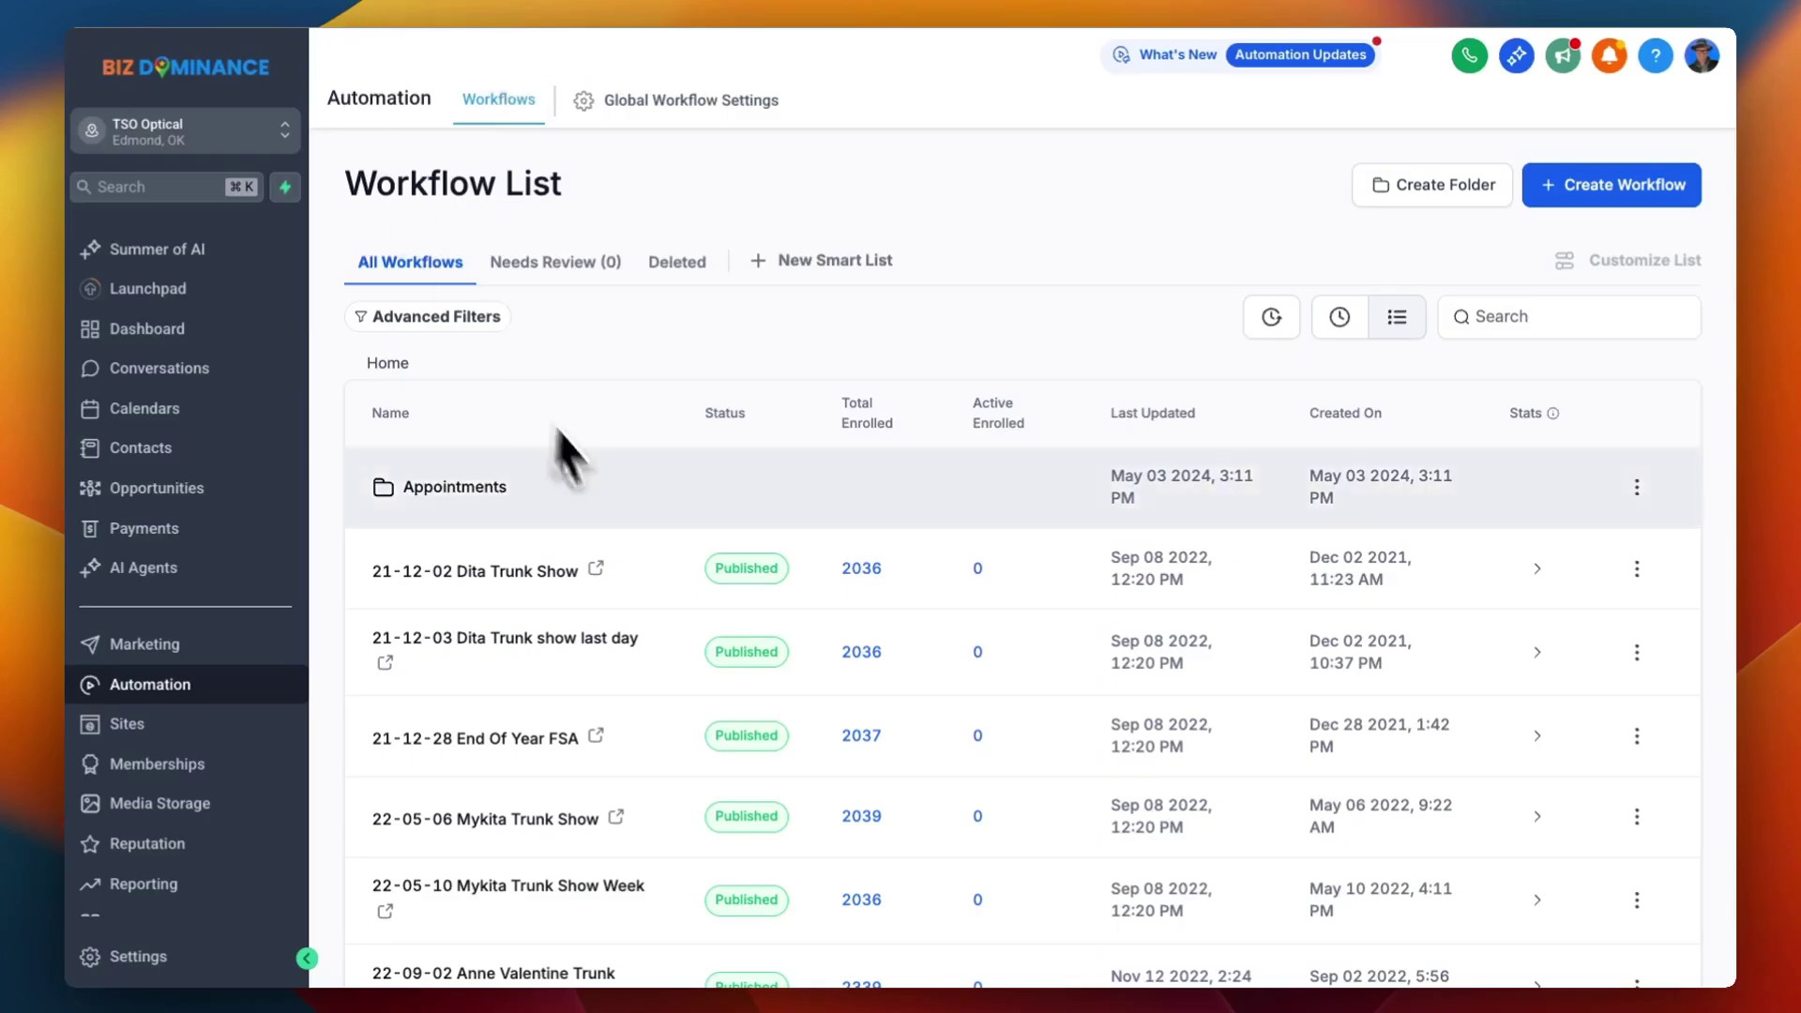
Look through the first page of the workflow list and go to page 2.
{"action": "scroll", "coordinate": [601, 558], "scroll_direction": "down", "scroll_amount": 3}
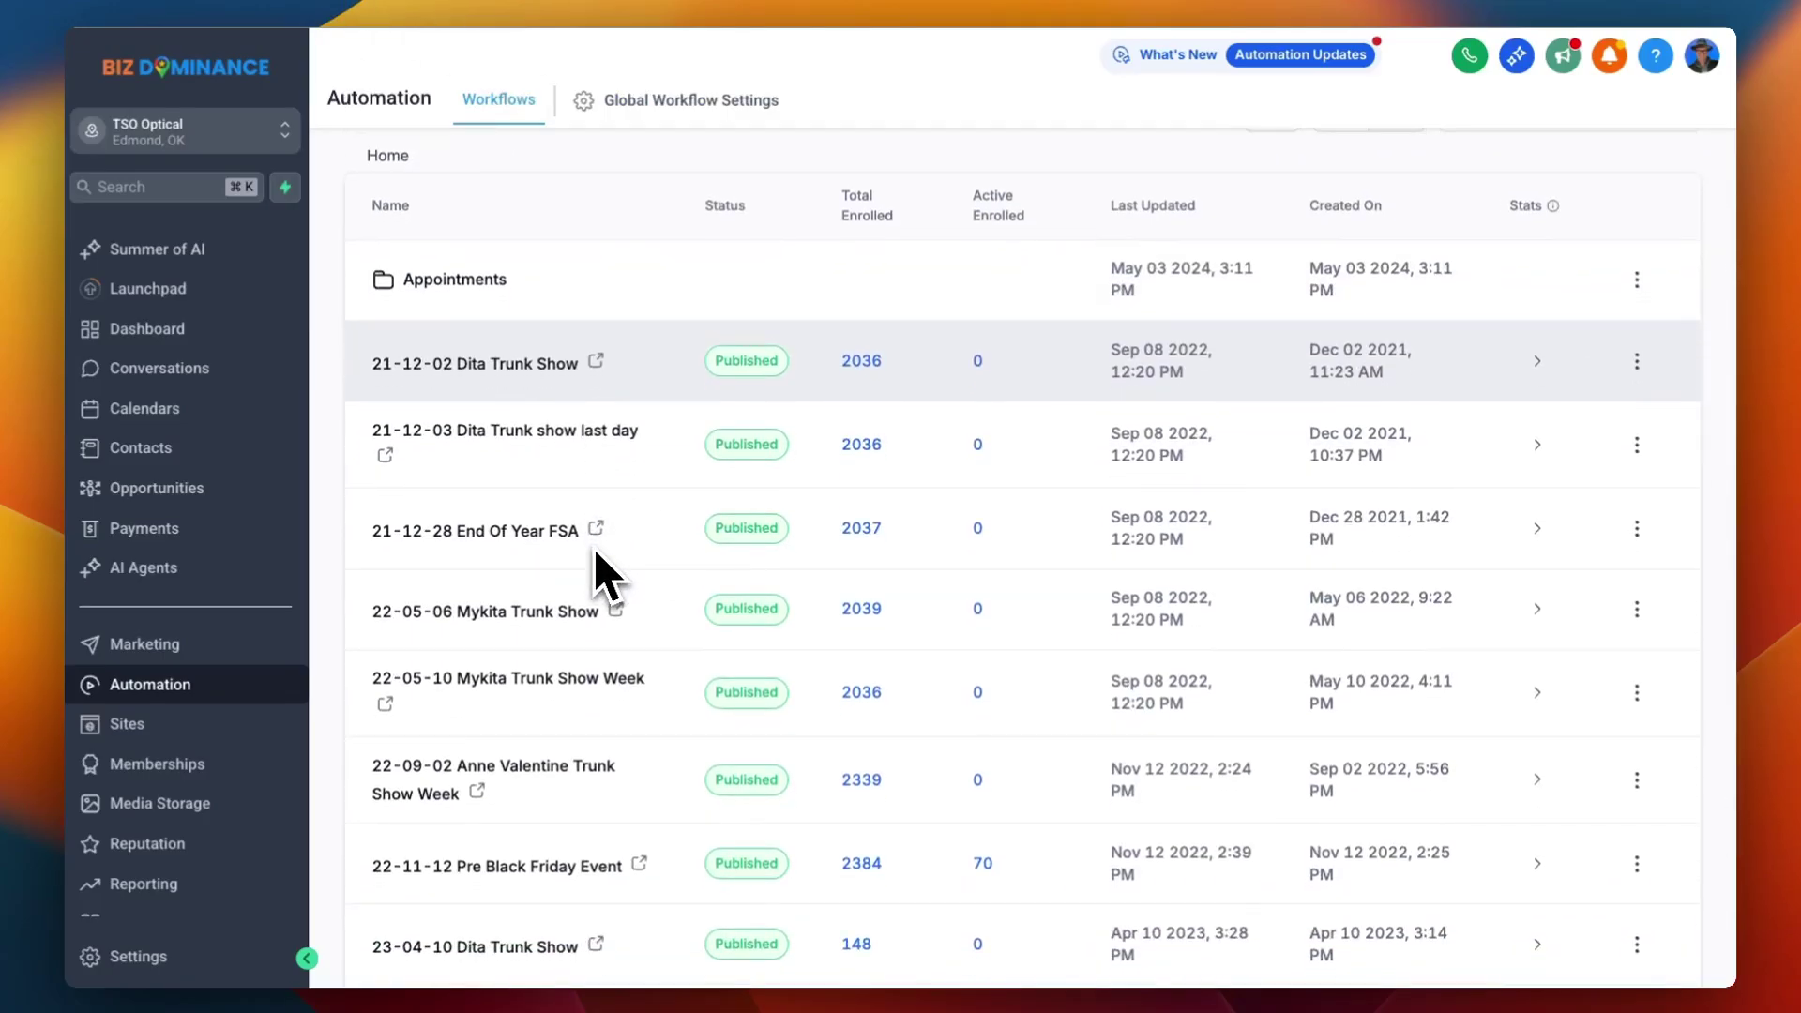
{"action": "scroll", "coordinate": [601, 572], "scroll_direction": "down", "scroll_amount": 3}
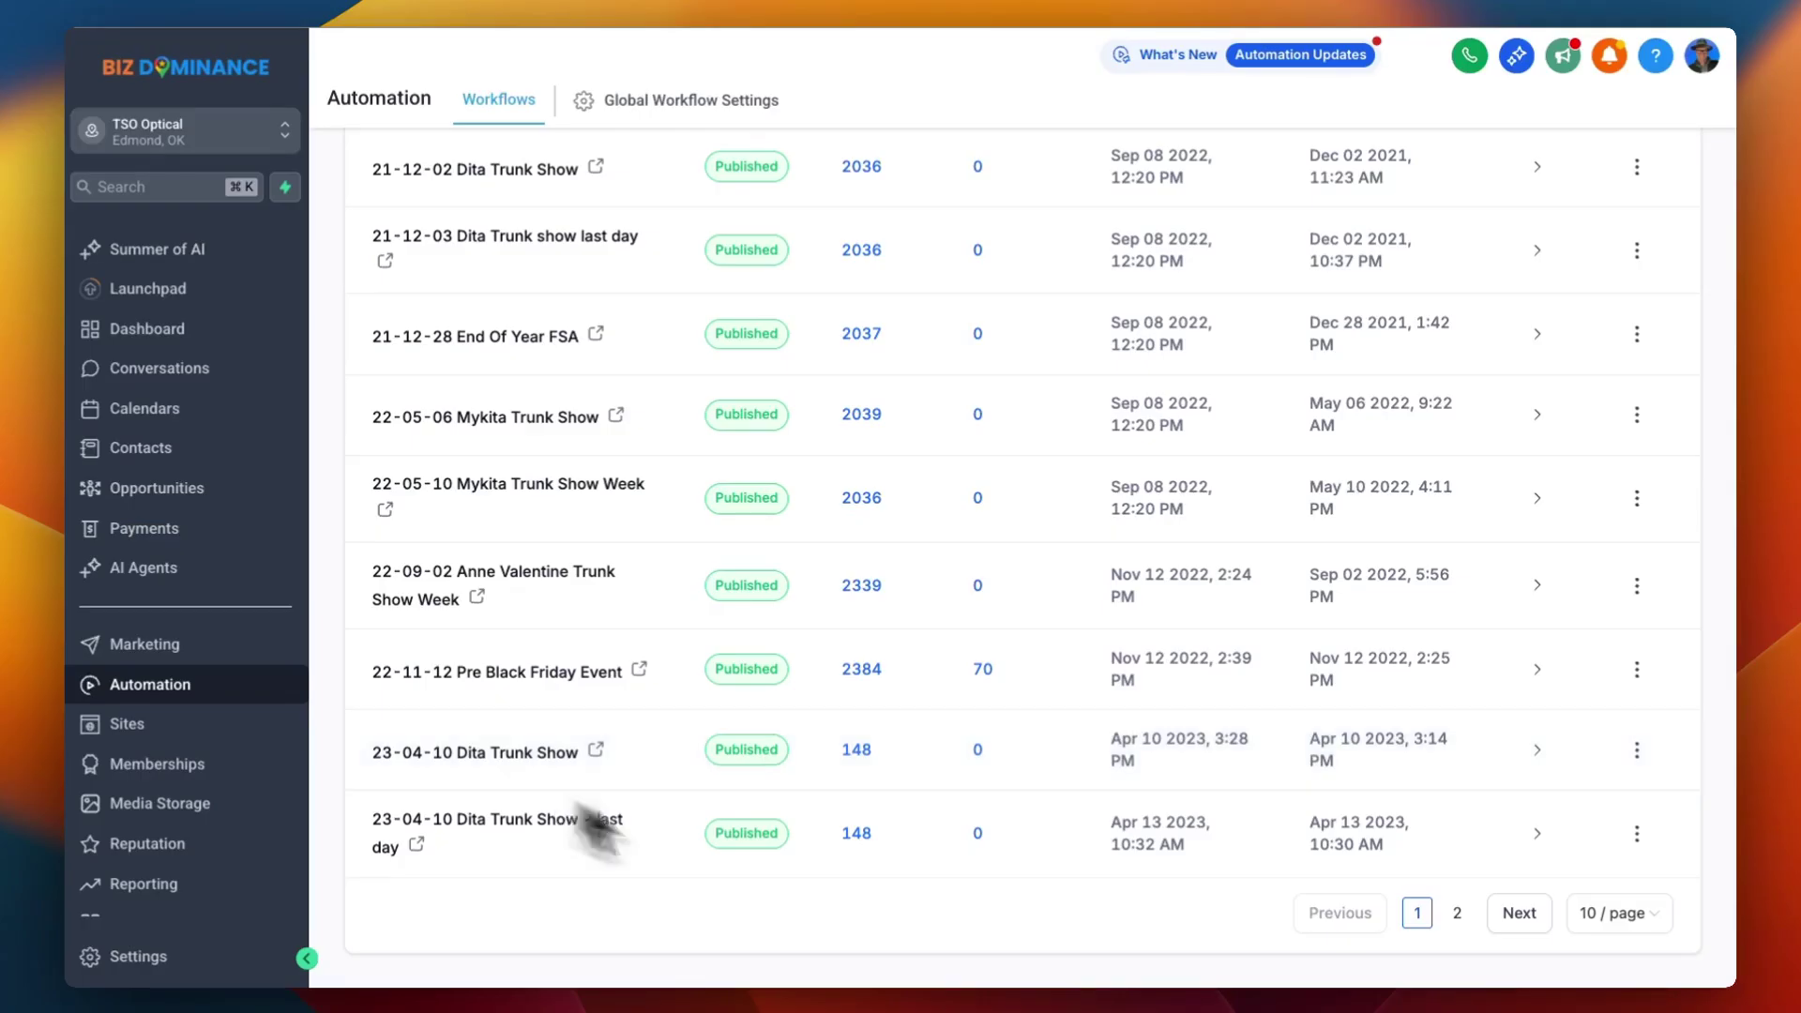
{"action": "left_click", "coordinate": [1459, 913]}
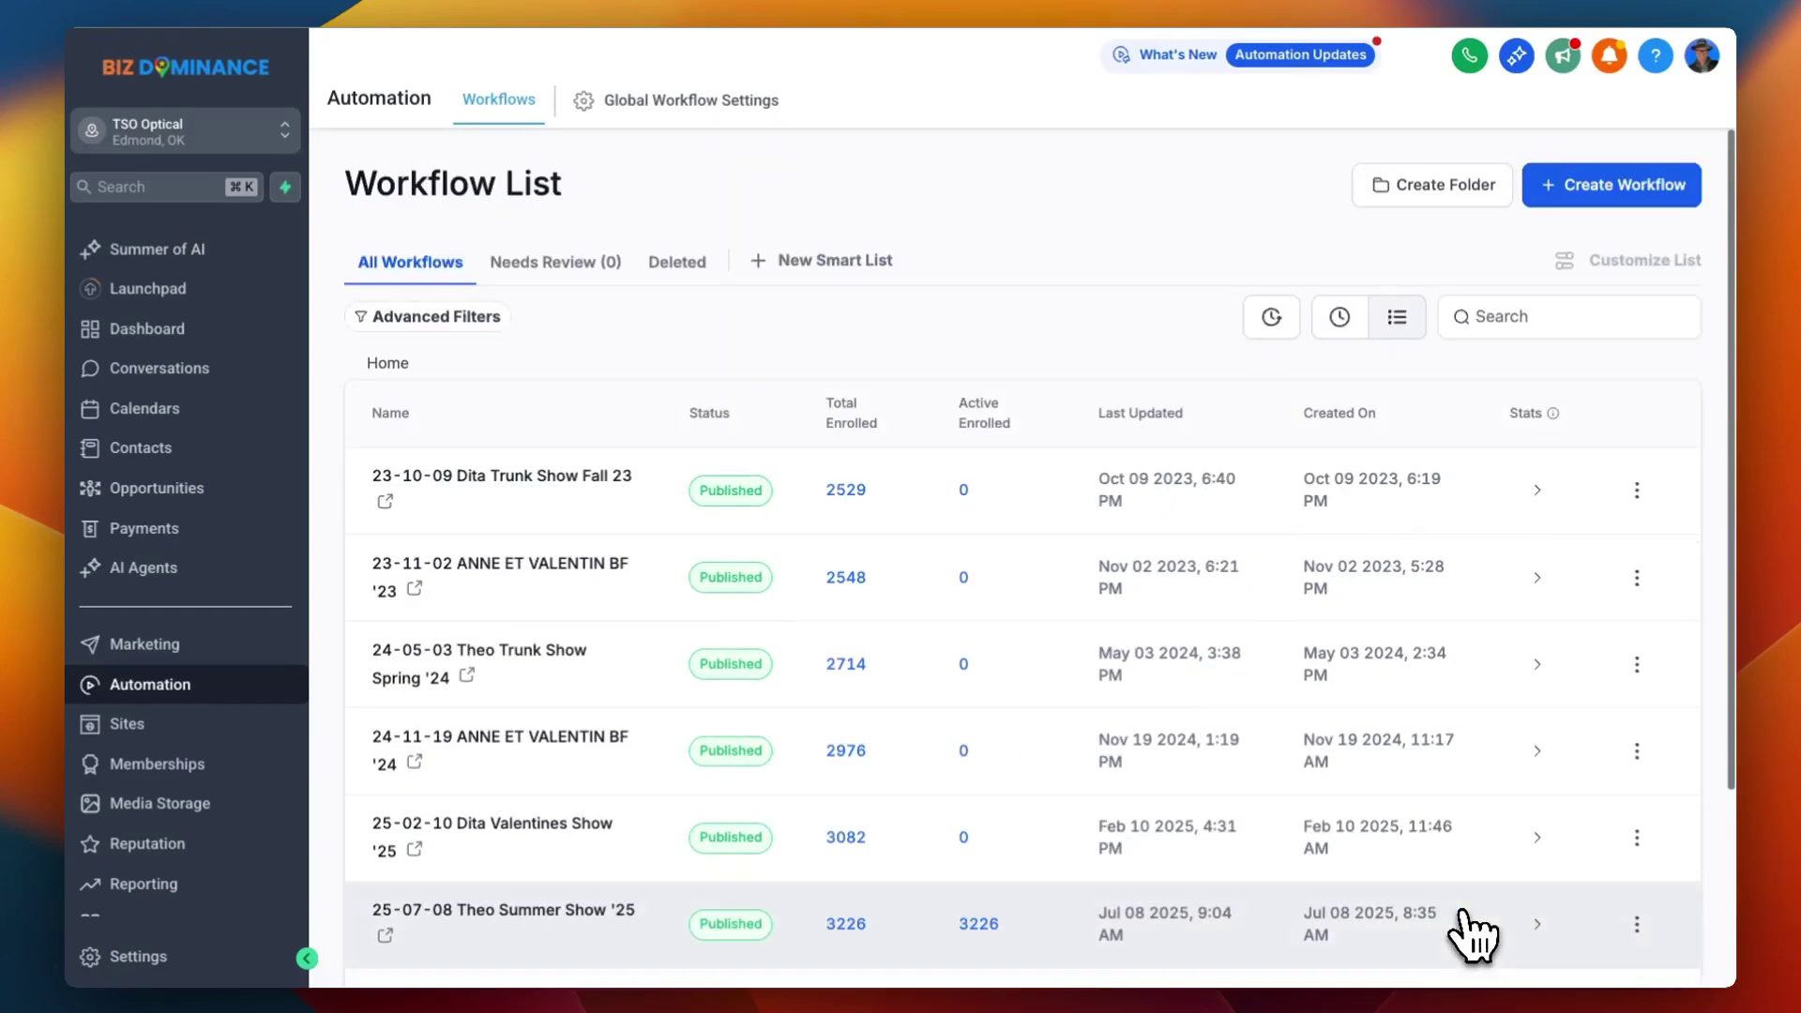
{"action": "scroll", "coordinate": [657, 712], "scroll_direction": "down", "scroll_amount": 3}
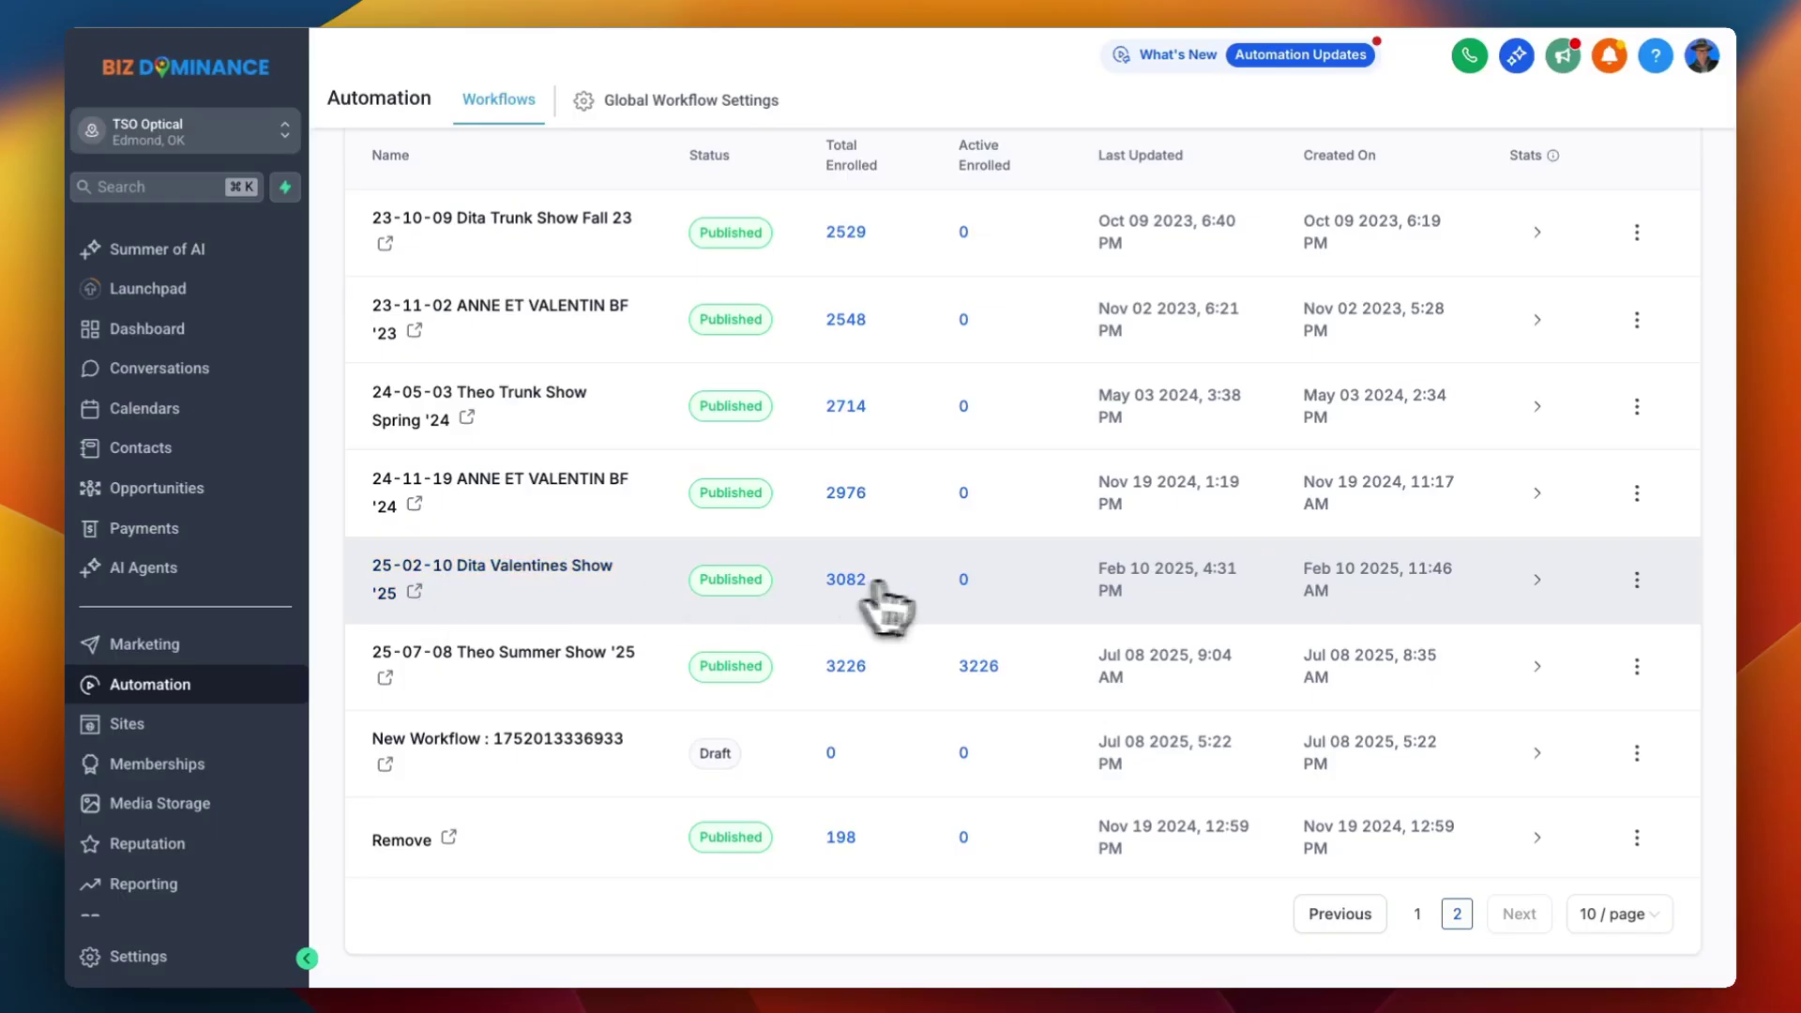
{"action": "left_click", "coordinate": [1637, 580]}
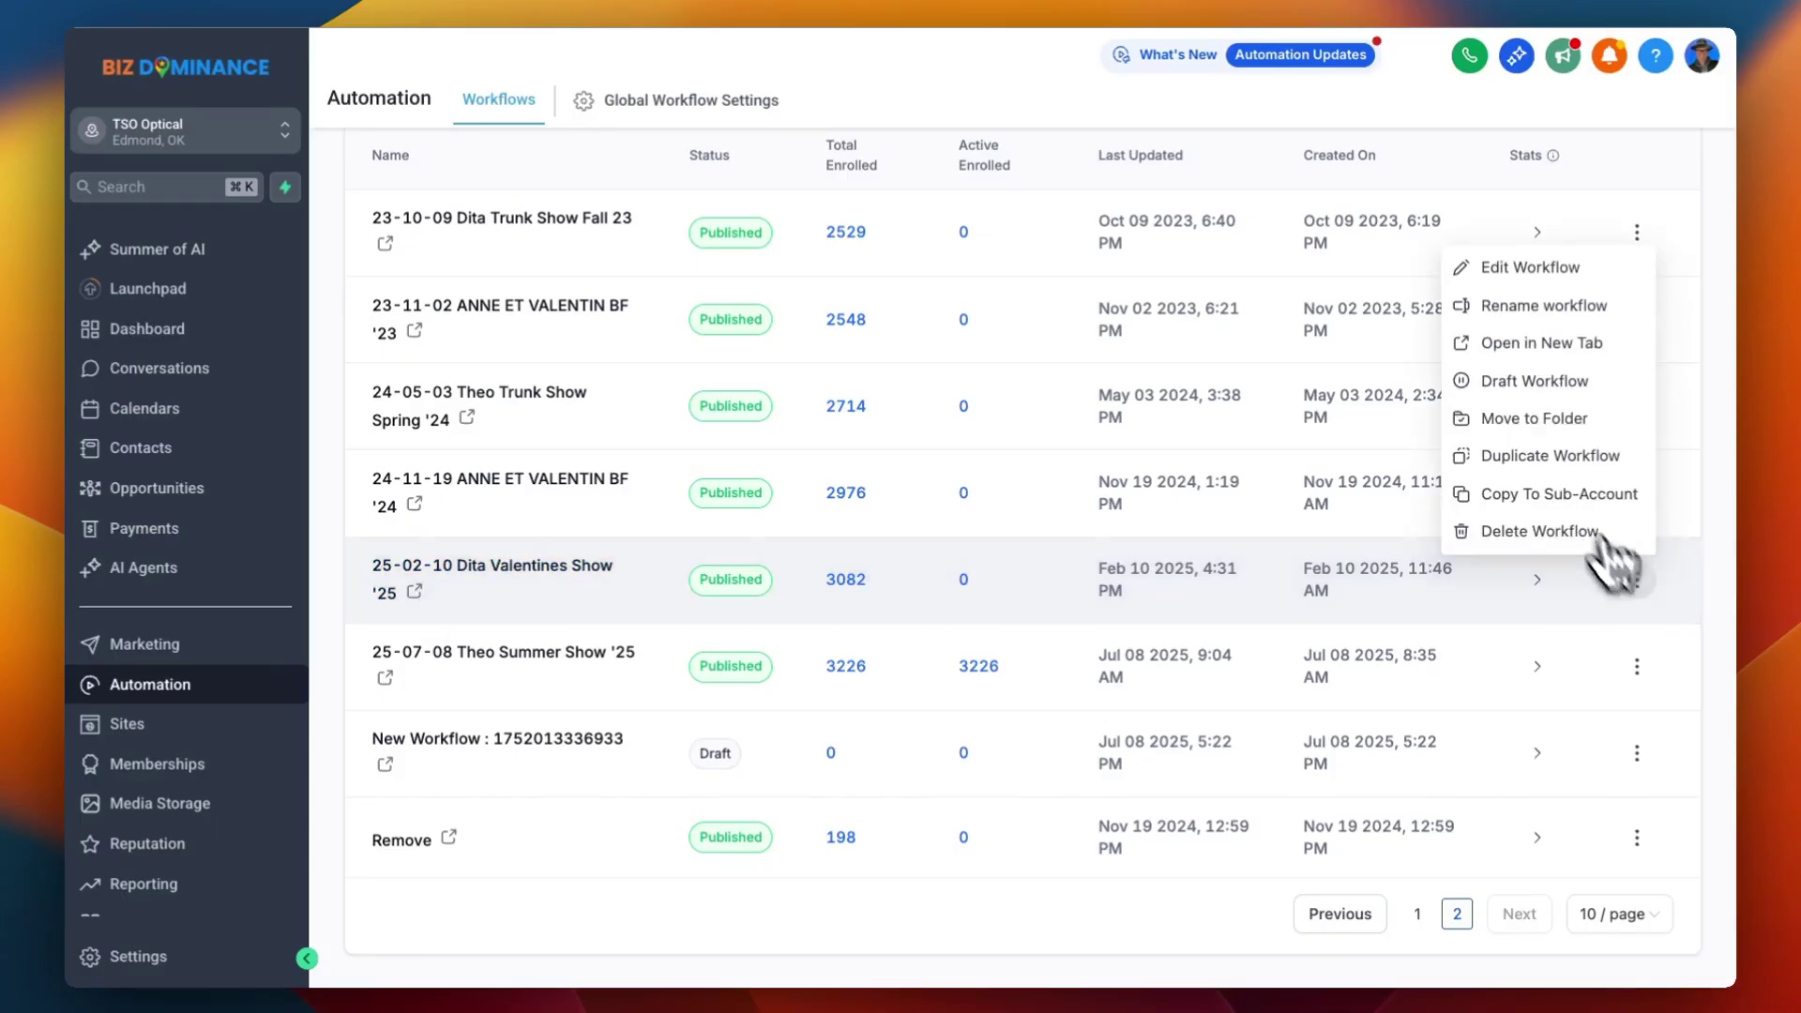
{"action": "left_click", "coordinate": [1541, 457]}
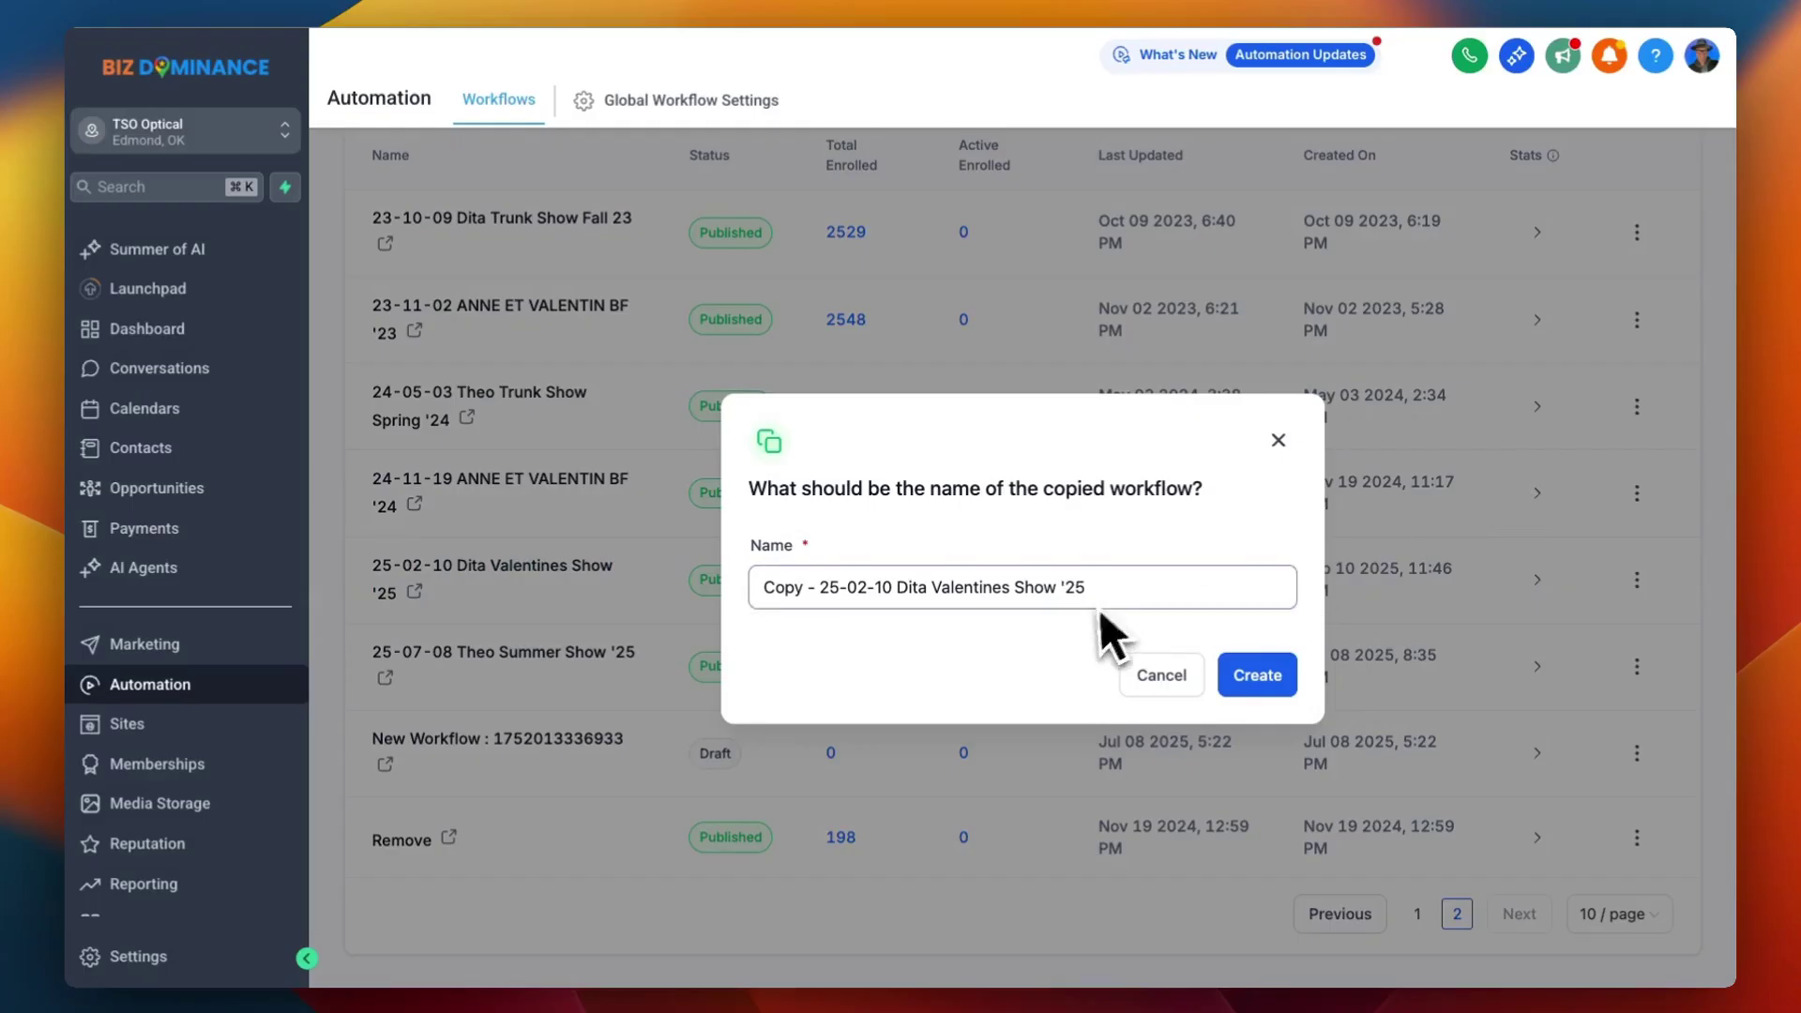
{"action": "left_click", "coordinate": [1278, 441]}
Open the "25-07-08 Theo Summer Show '25" workflow and check the date settings of its event start action.
{"action": "left_click", "coordinate": [553, 654]}
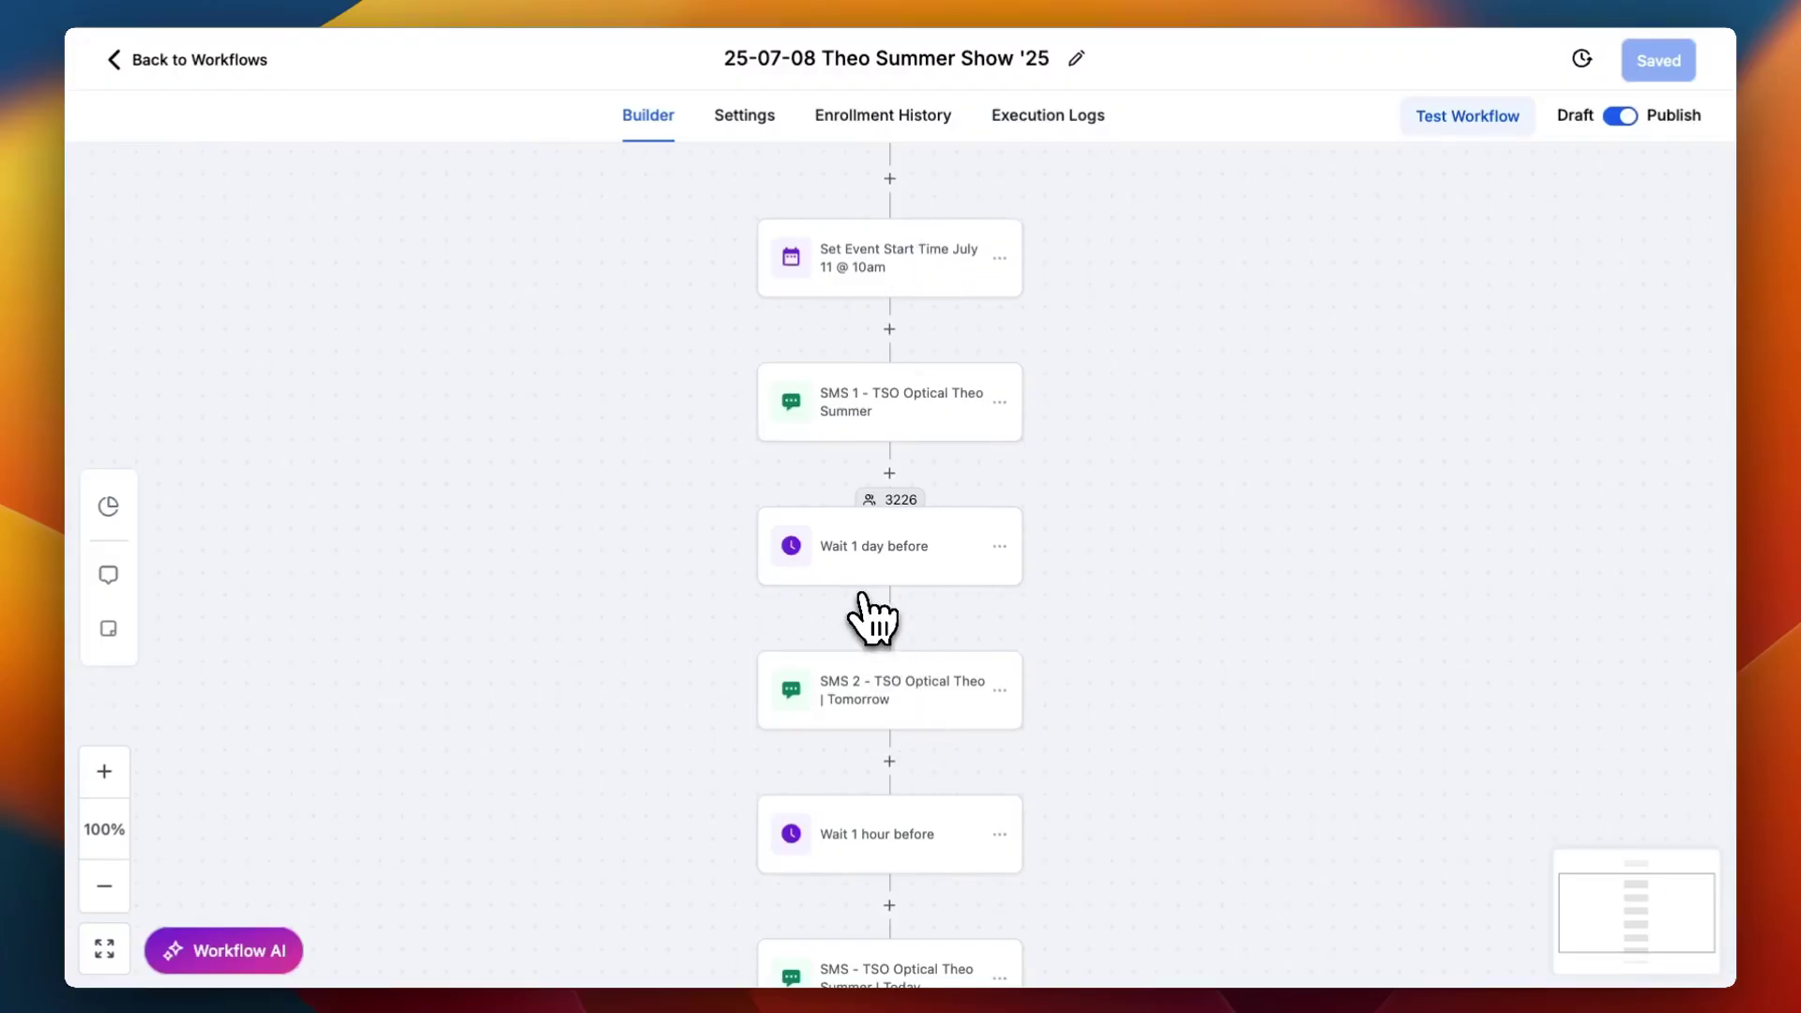
{"action": "left_click", "coordinate": [876, 282]}
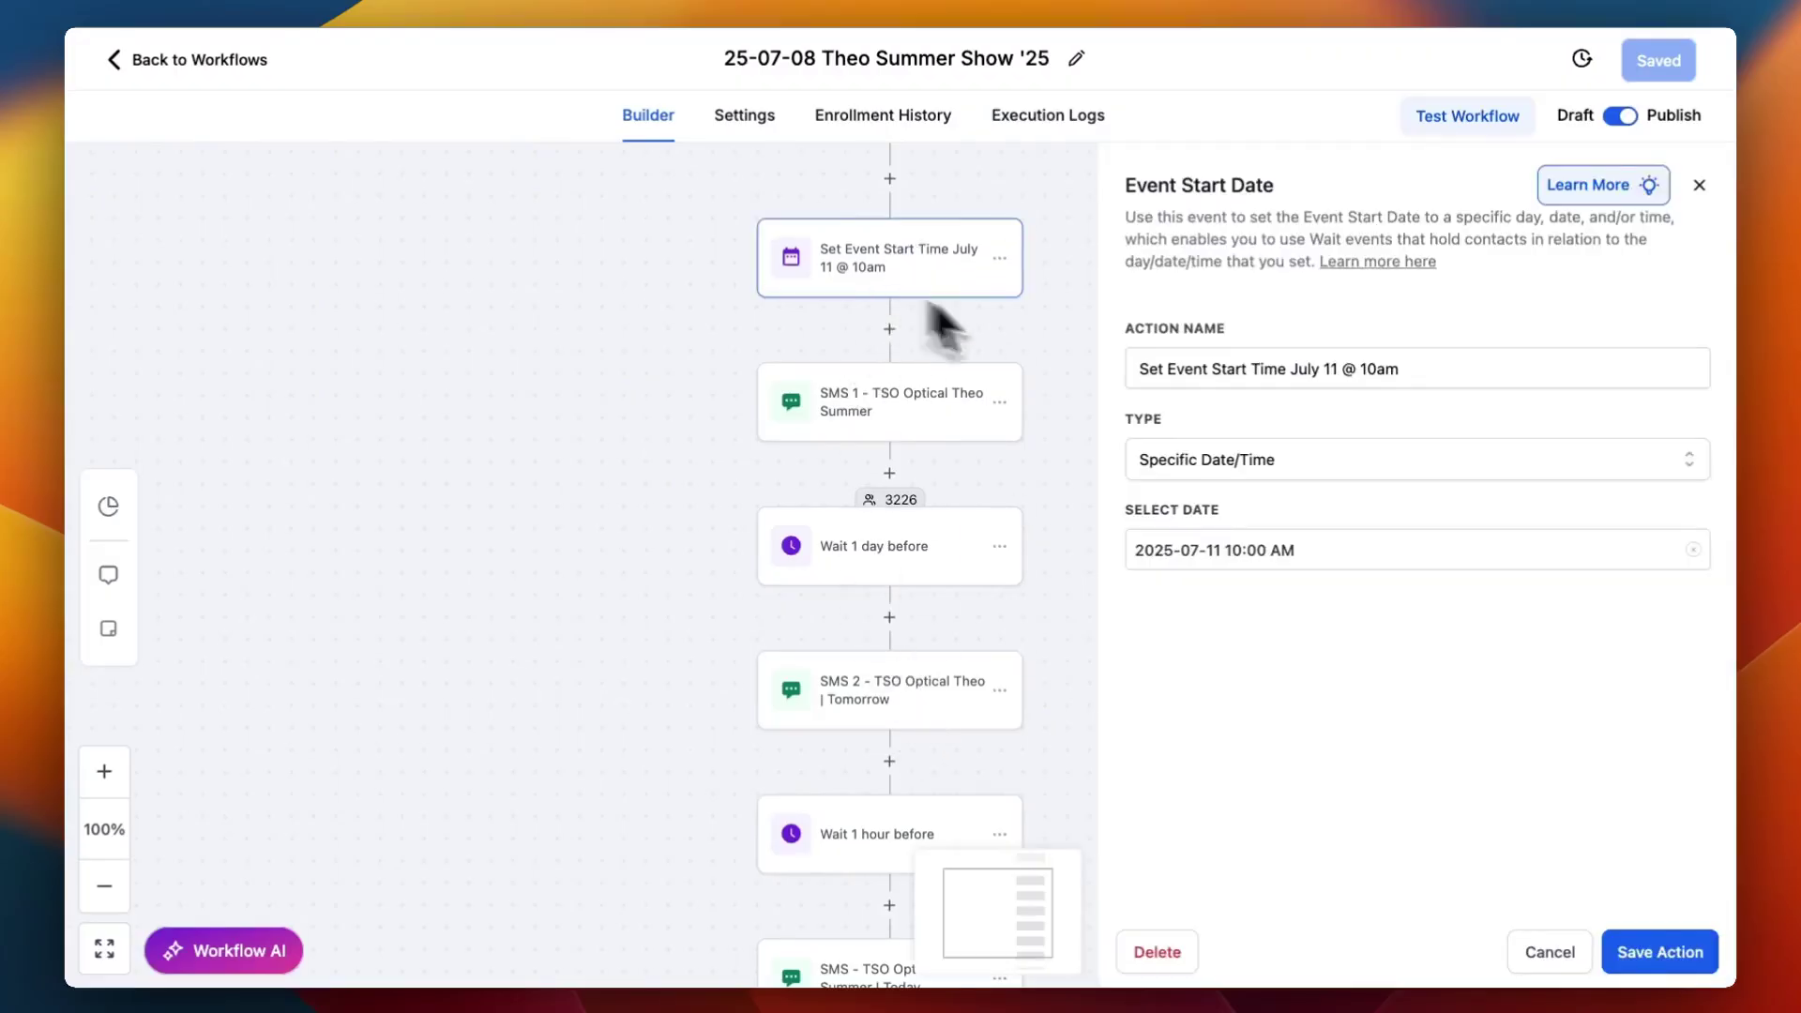
Open the SMS 1 action and enlarge its message box to read the full text.
{"action": "left_click", "coordinate": [905, 409]}
{"action": "scroll", "coordinate": [1351, 684], "scroll_direction": "down", "scroll_amount": 2}
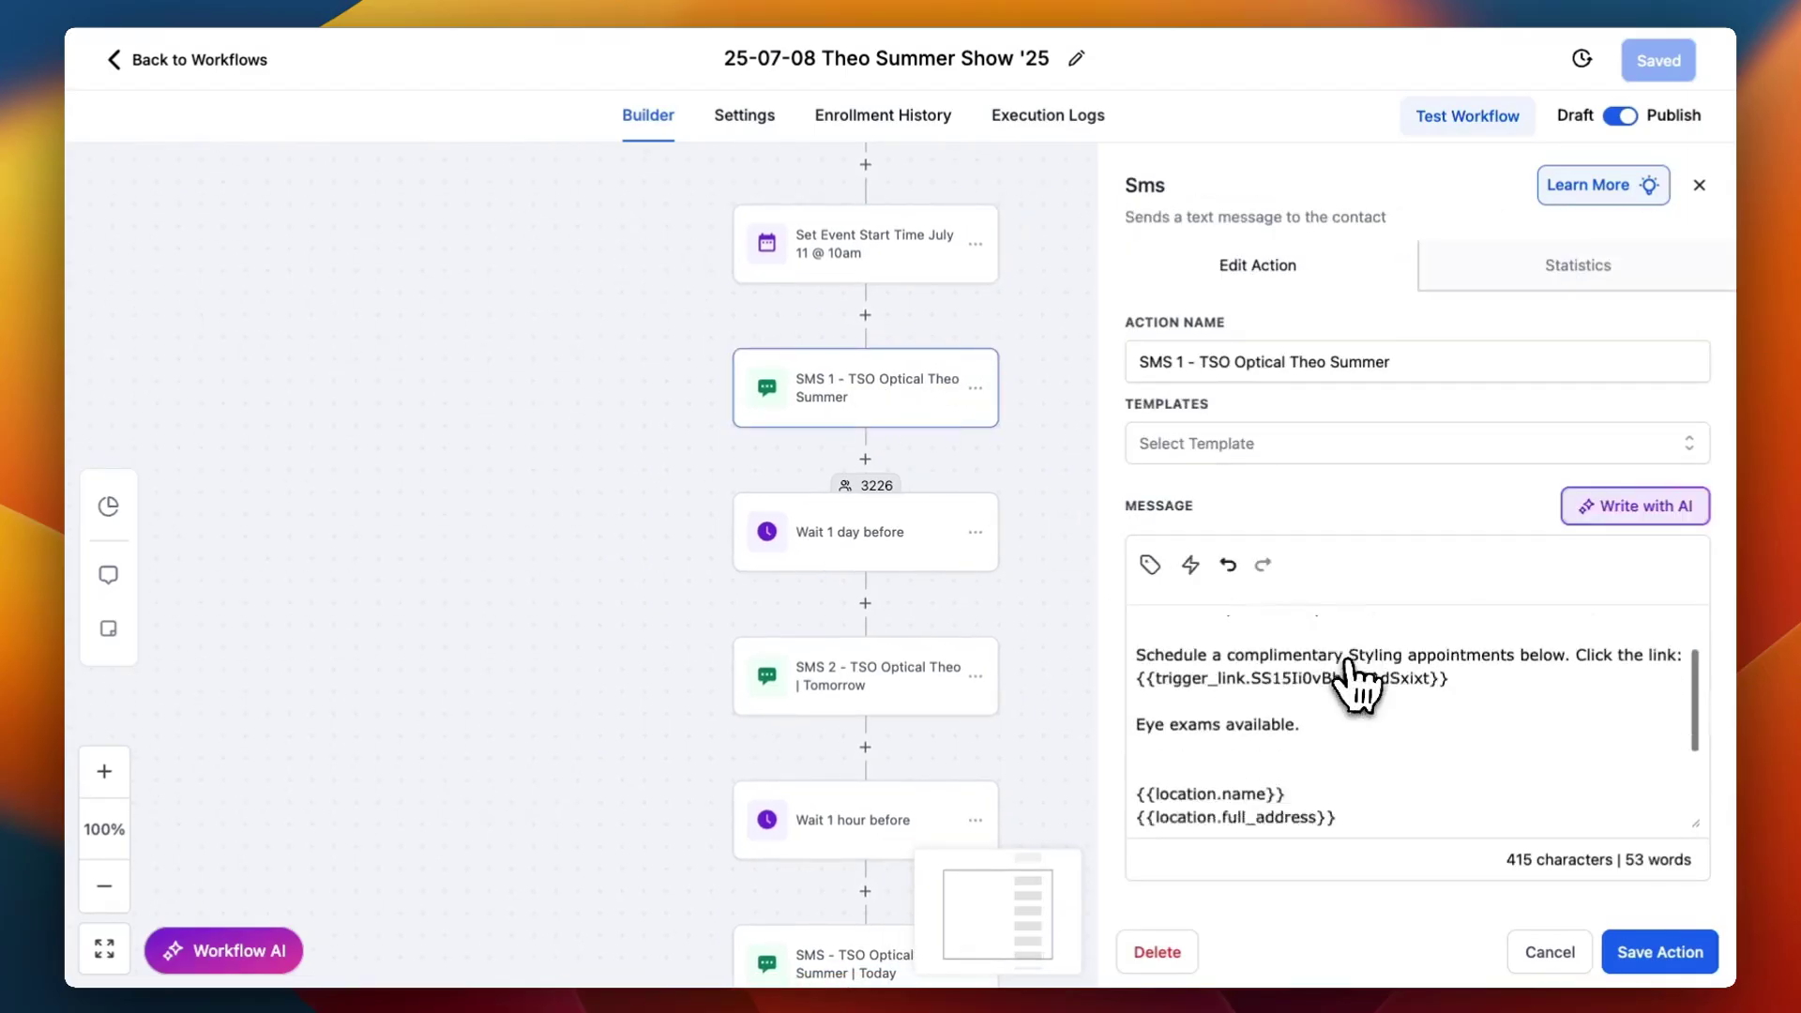
{"action": "scroll", "coordinate": [1365, 684], "scroll_direction": "up", "scroll_amount": 1}
{"action": "scroll", "coordinate": [1360, 656], "scroll_direction": "up", "scroll_amount": 1}
{"action": "scroll", "coordinate": [1359, 521], "scroll_direction": "down", "scroll_amount": 4}
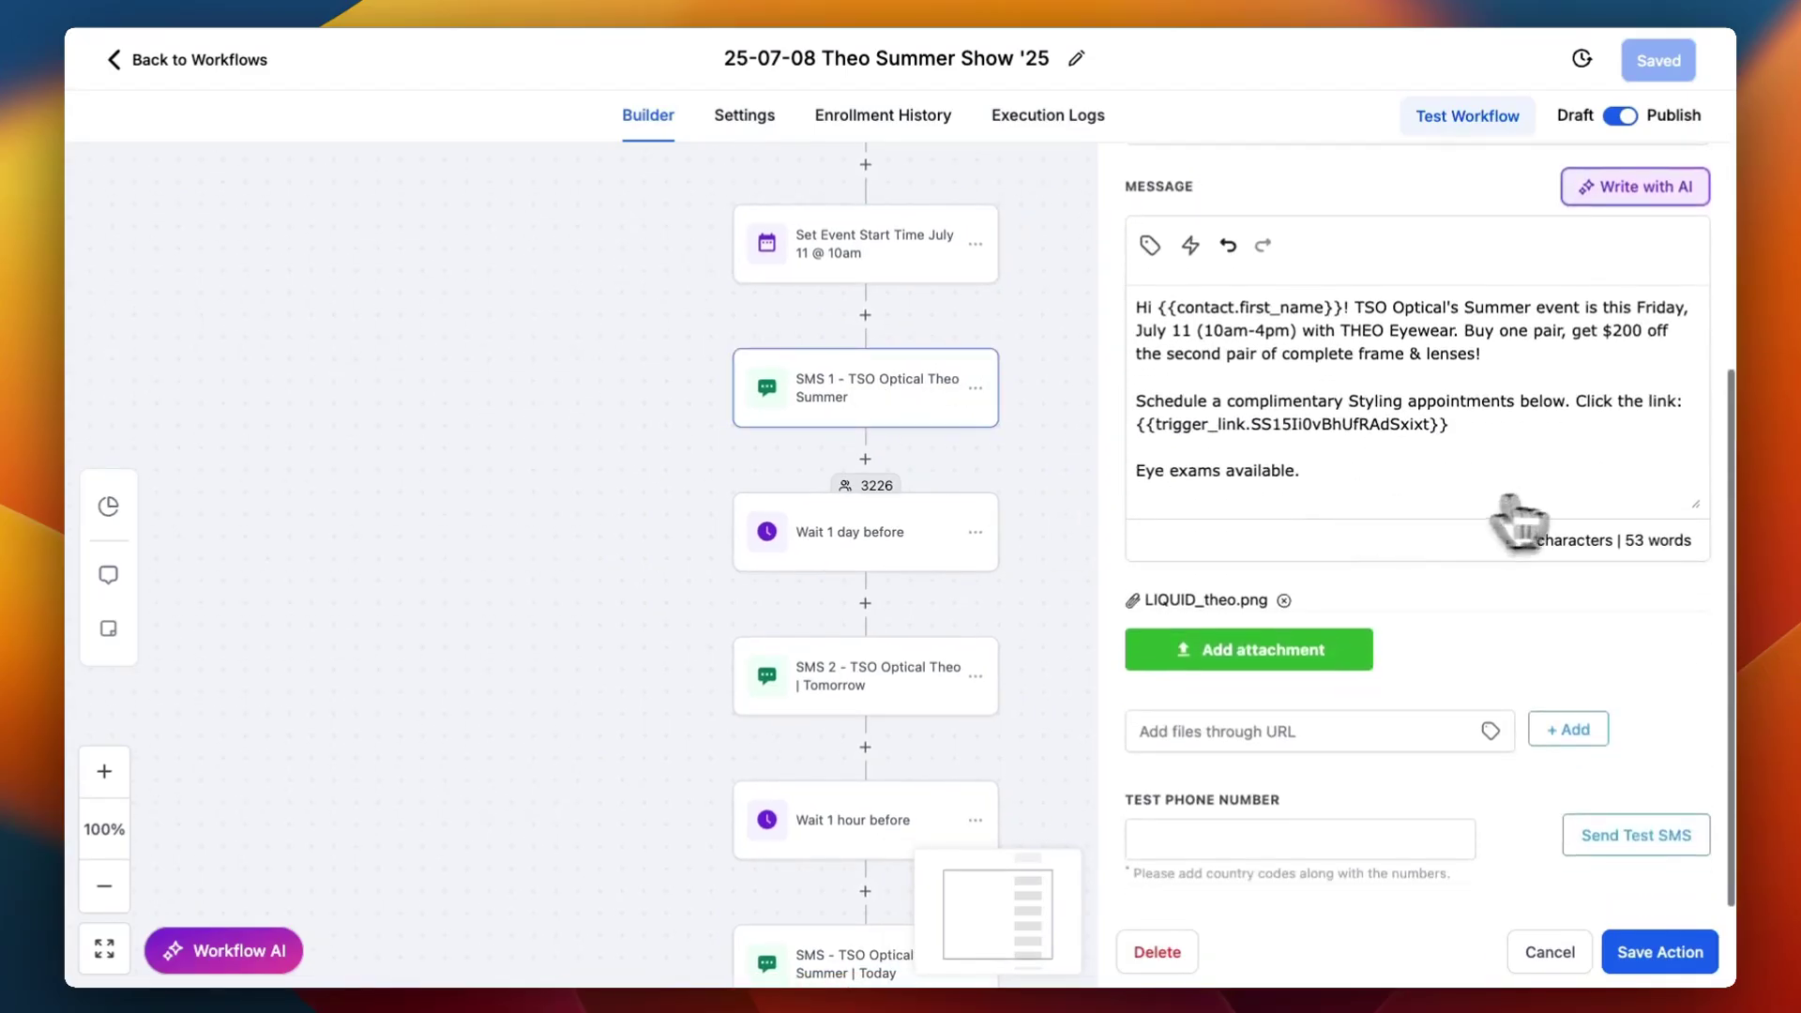
{"action": "left_click_drag", "start_coordinate": [1697, 509], "coordinate": [1674, 720]}
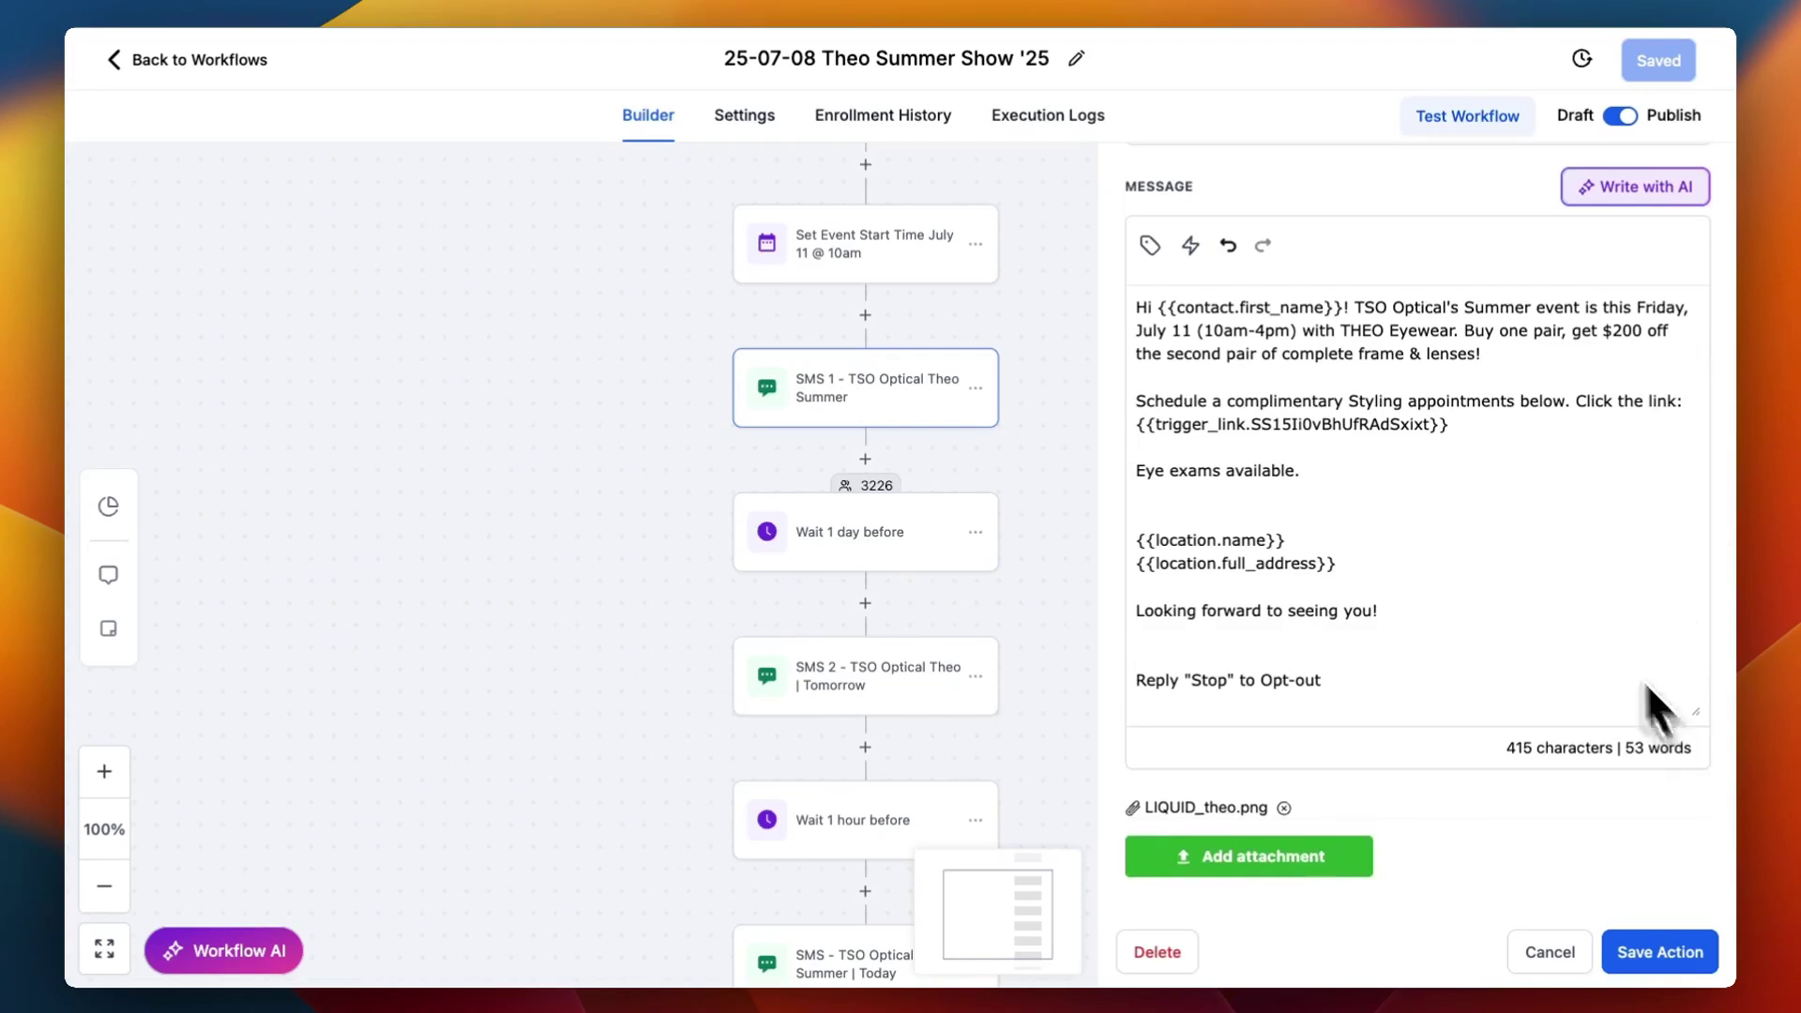
{"action": "scroll", "coordinate": [1545, 563], "scroll_direction": "up", "scroll_amount": 1}
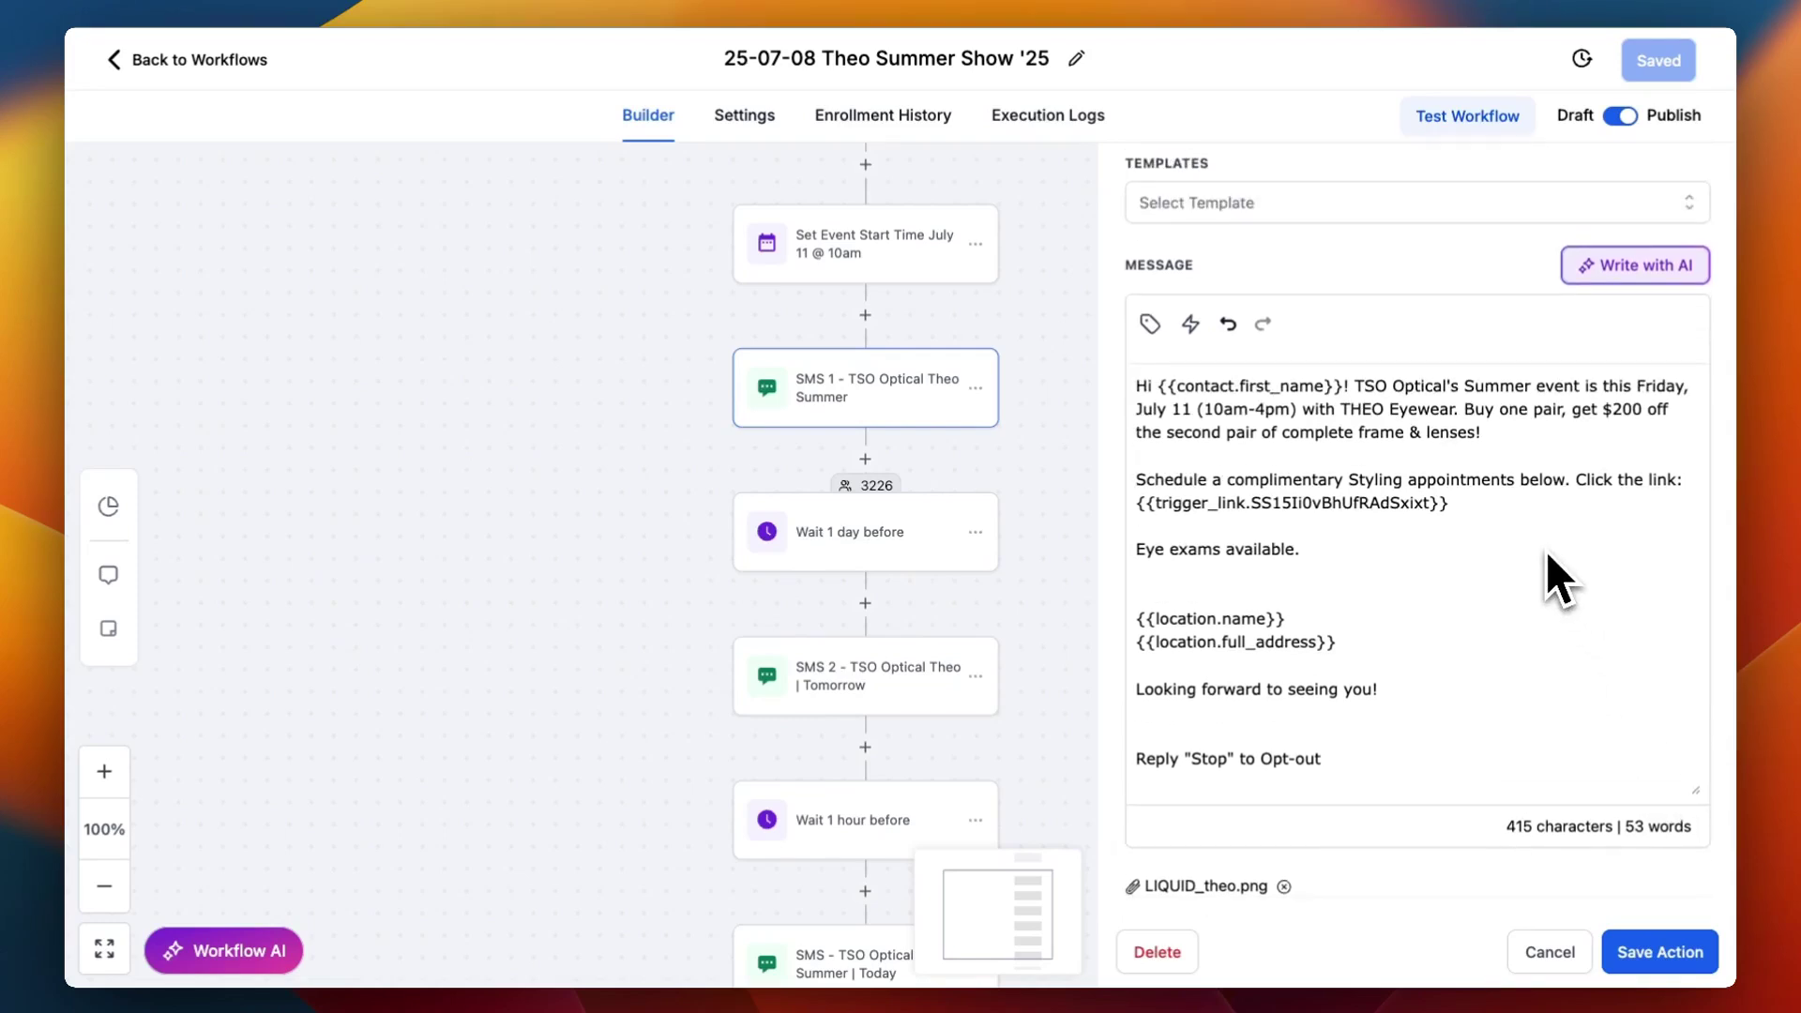
Examine the offer, trigger link, location fields and attachment of the SMS 1 message, and close the action without saving.
{"action": "left_click_drag", "start_coordinate": [1341, 409], "coordinate": [1648, 412]}
{"action": "left_click", "coordinate": [1520, 433]}
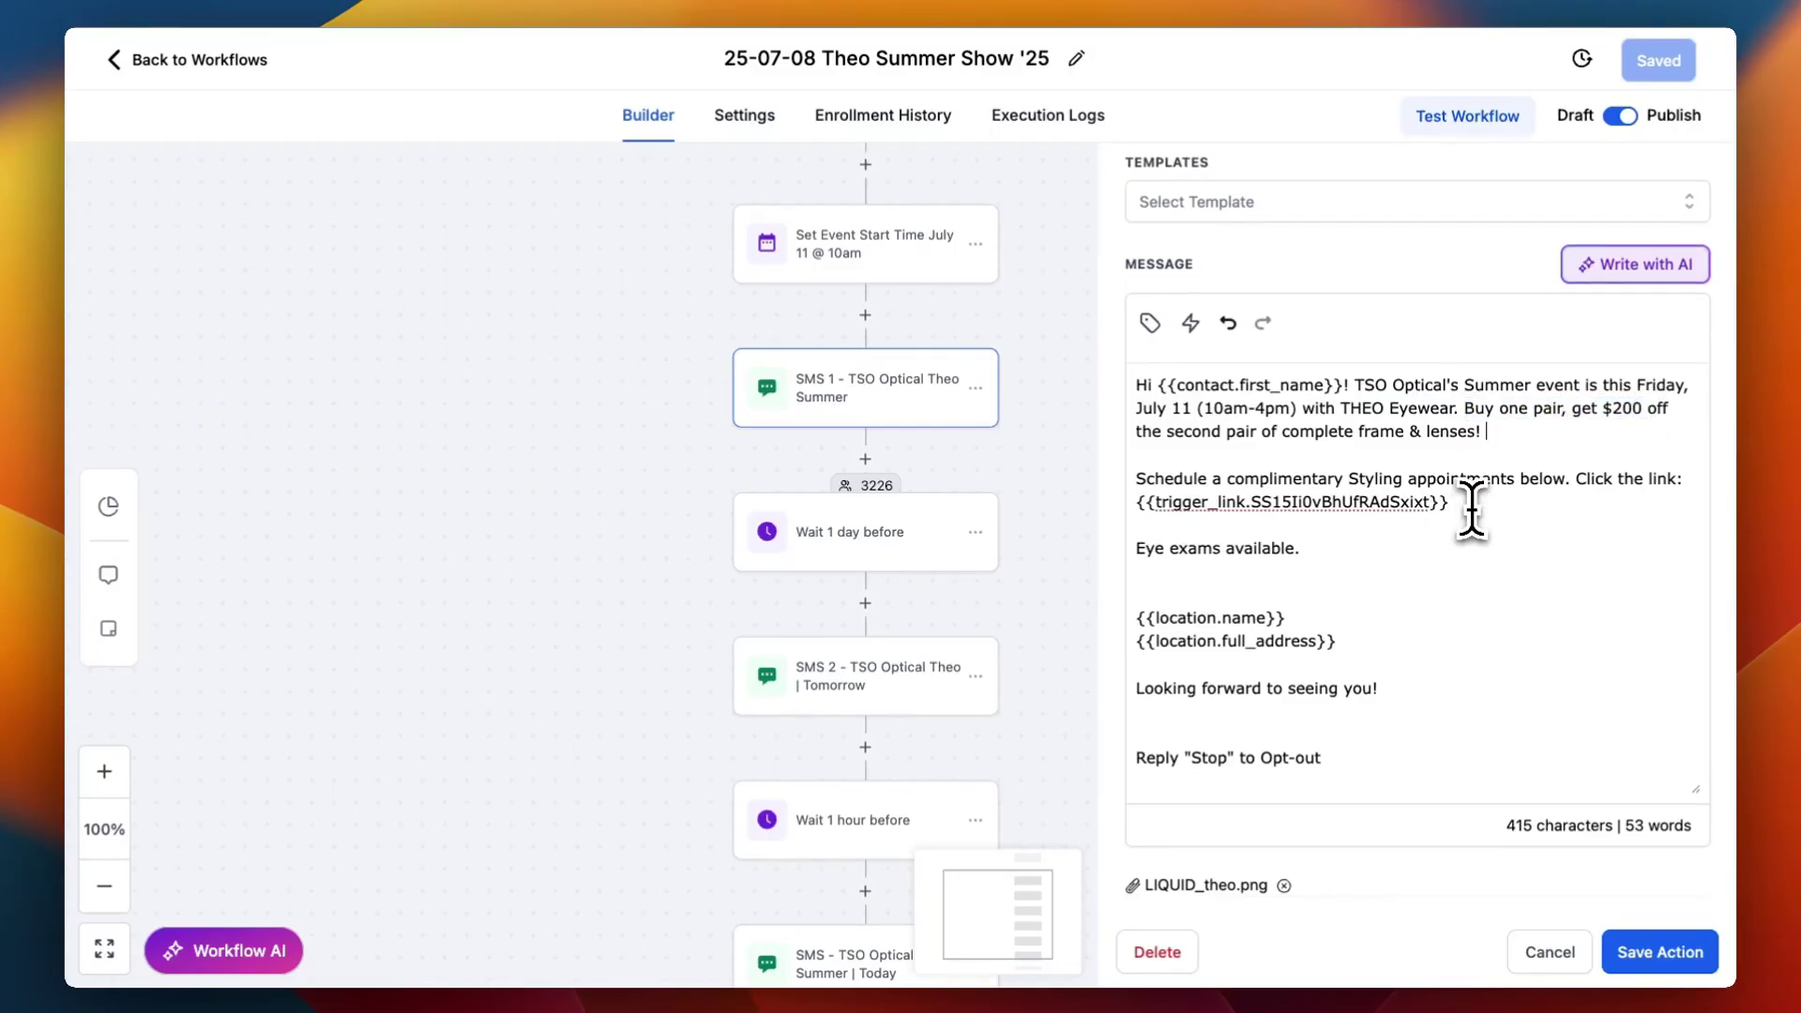
{"action": "left_click_drag", "start_coordinate": [1469, 506], "coordinate": [1190, 511]}
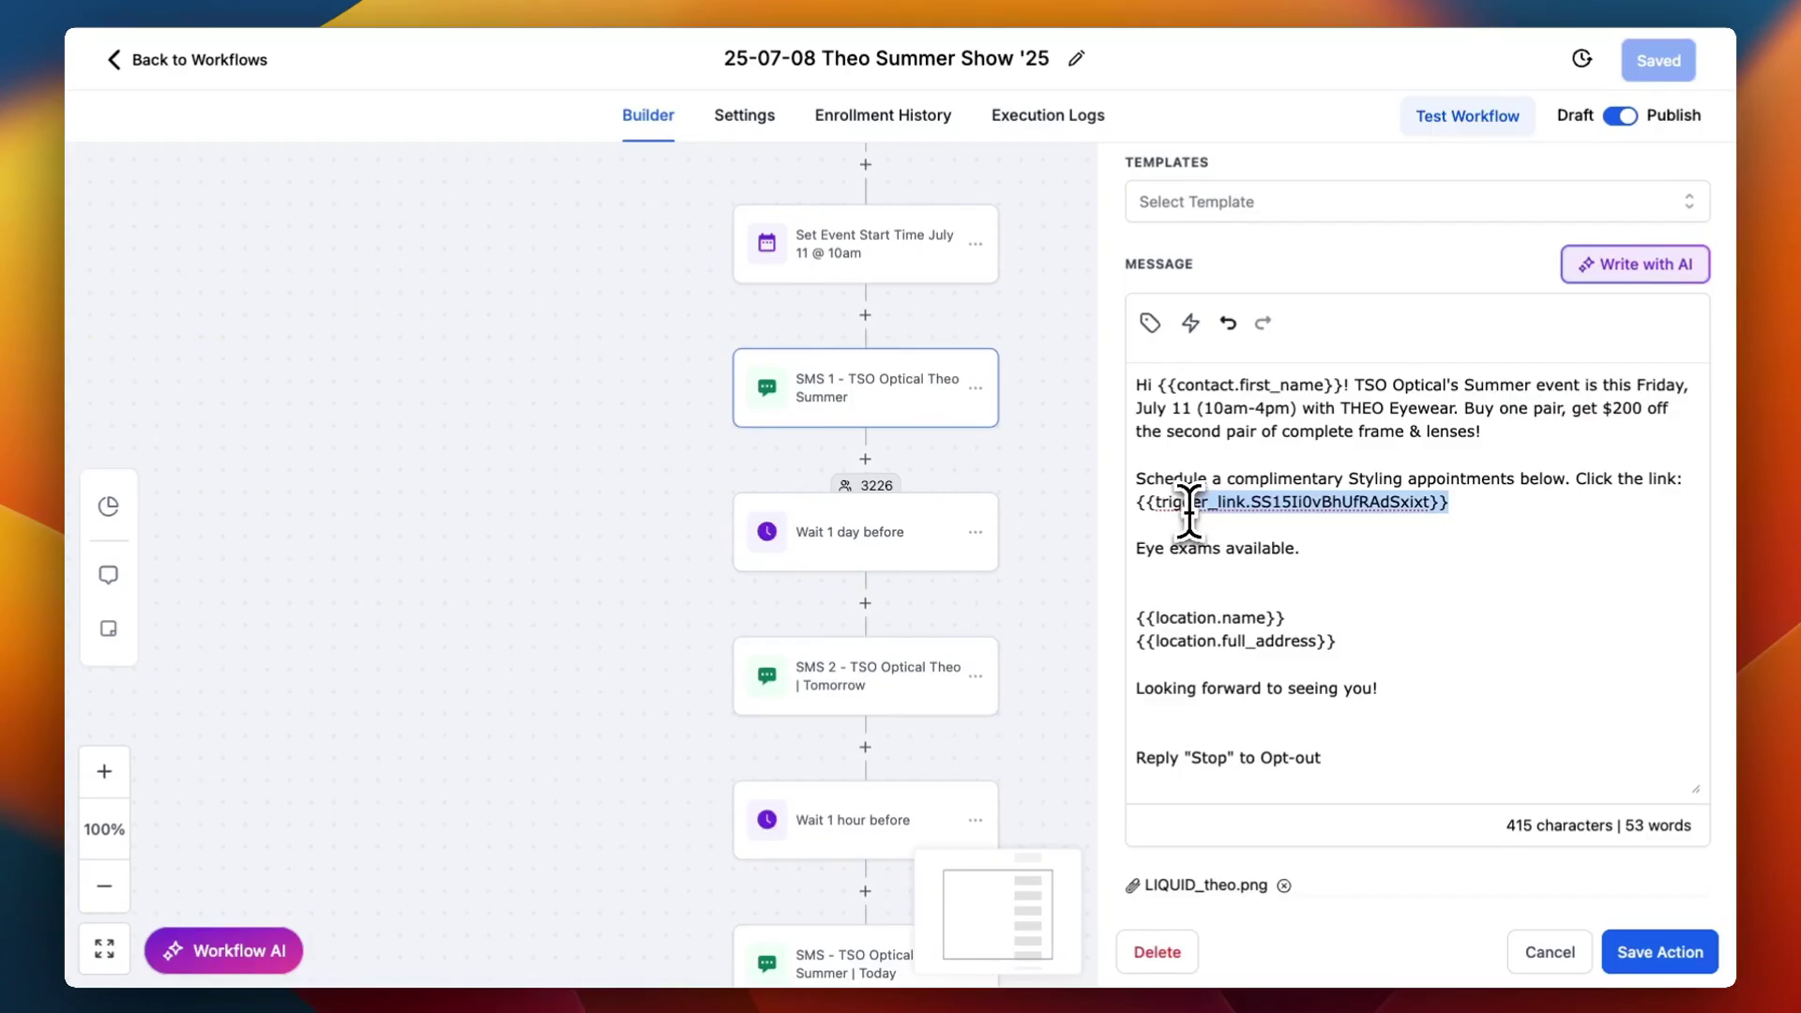
{"action": "scroll", "coordinate": [1359, 554], "scroll_direction": "down", "scroll_amount": 3}
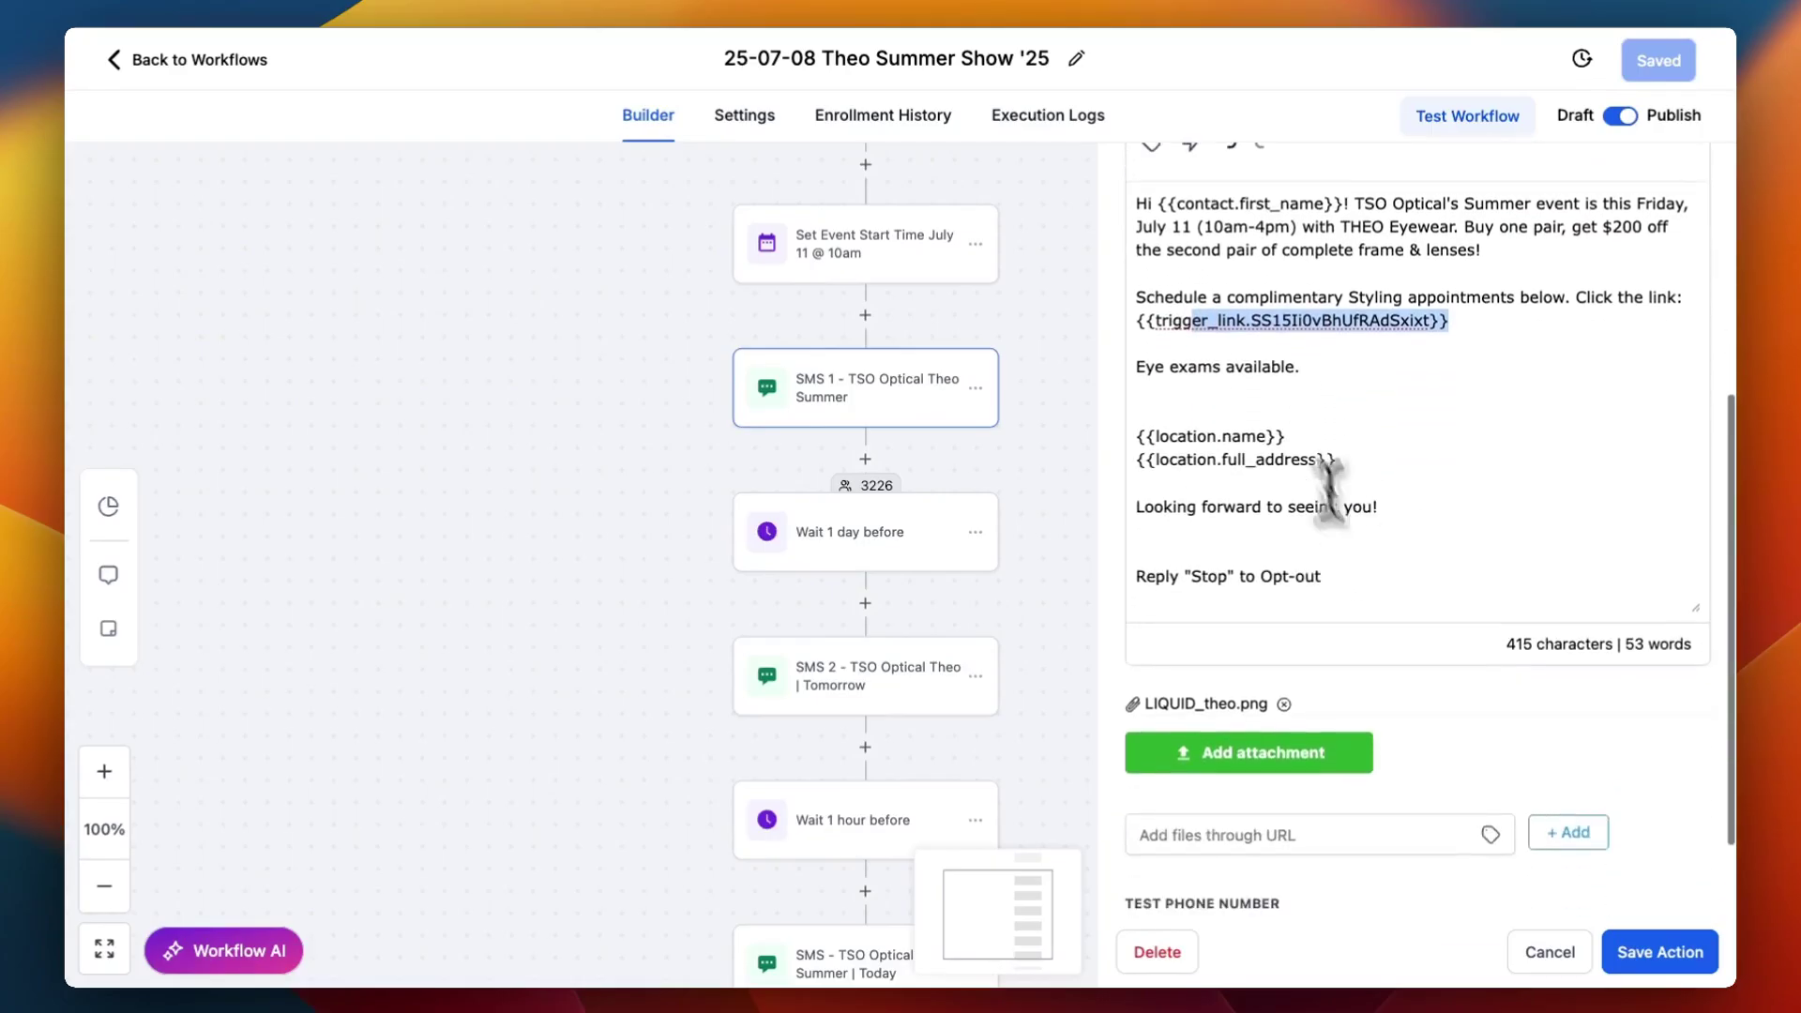
{"action": "left_click_drag", "start_coordinate": [1266, 440], "coordinate": [1326, 449]}
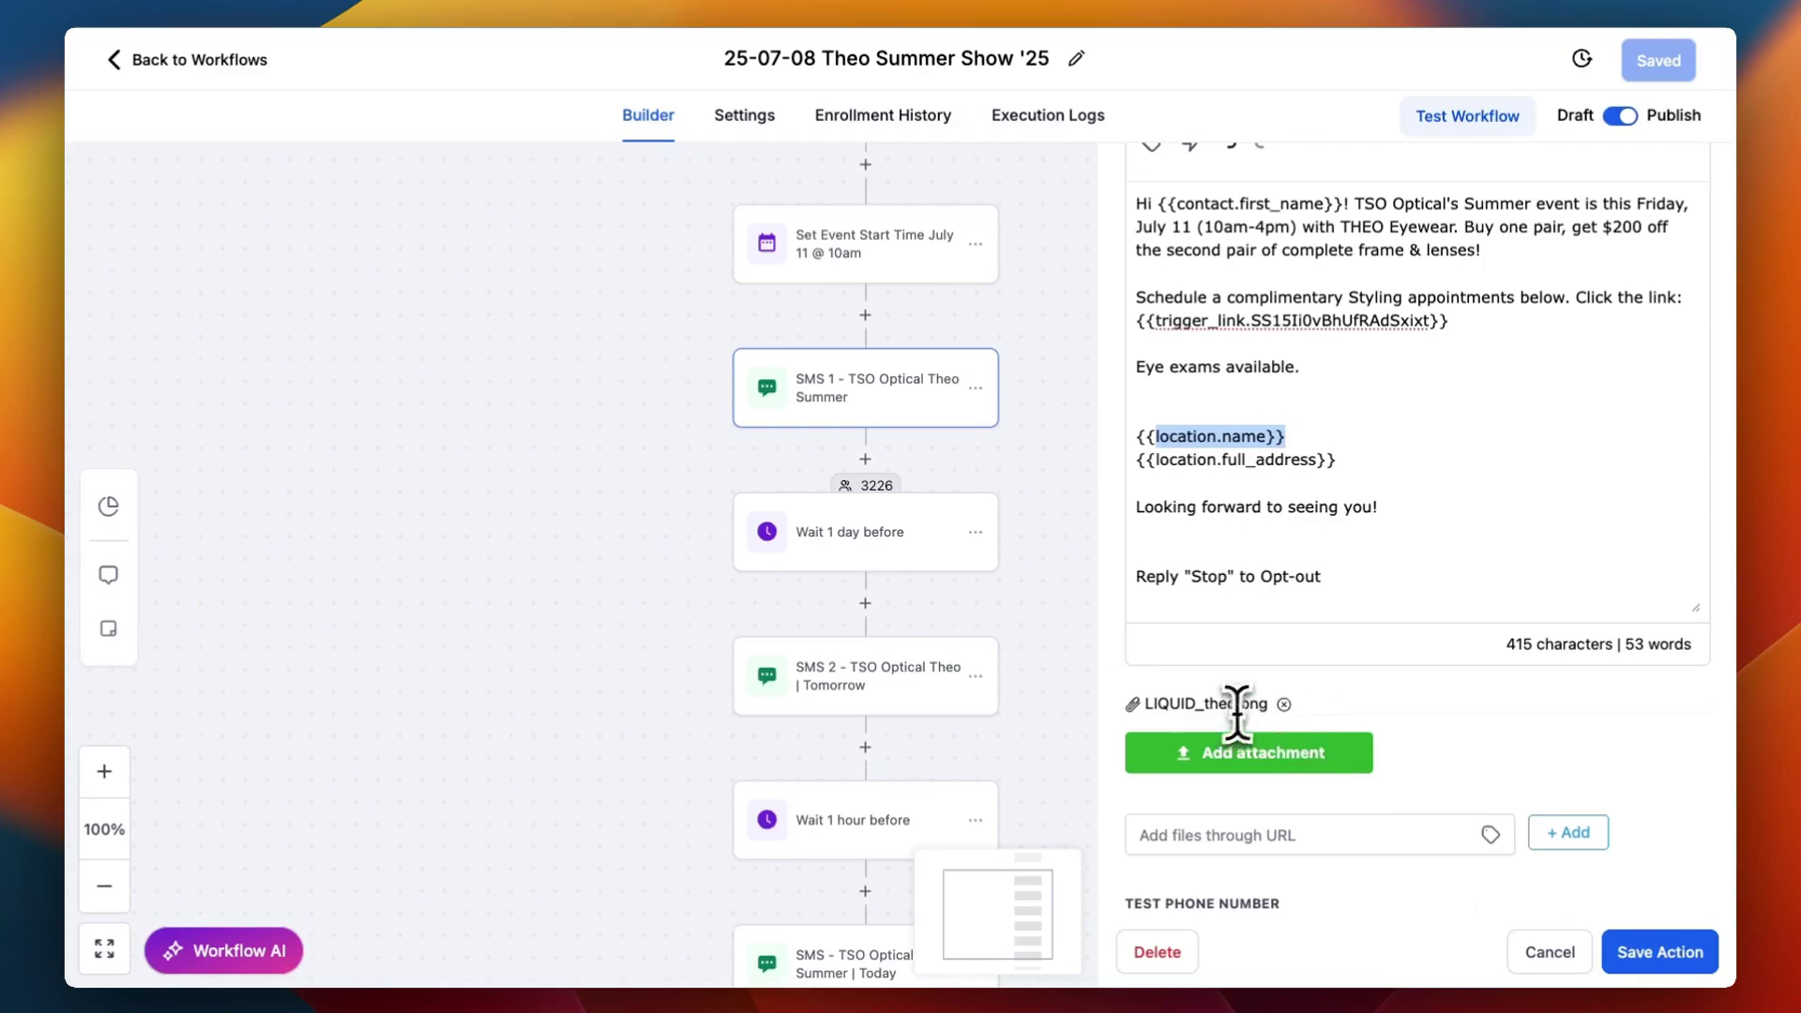
{"action": "key", "text": "Escape"}
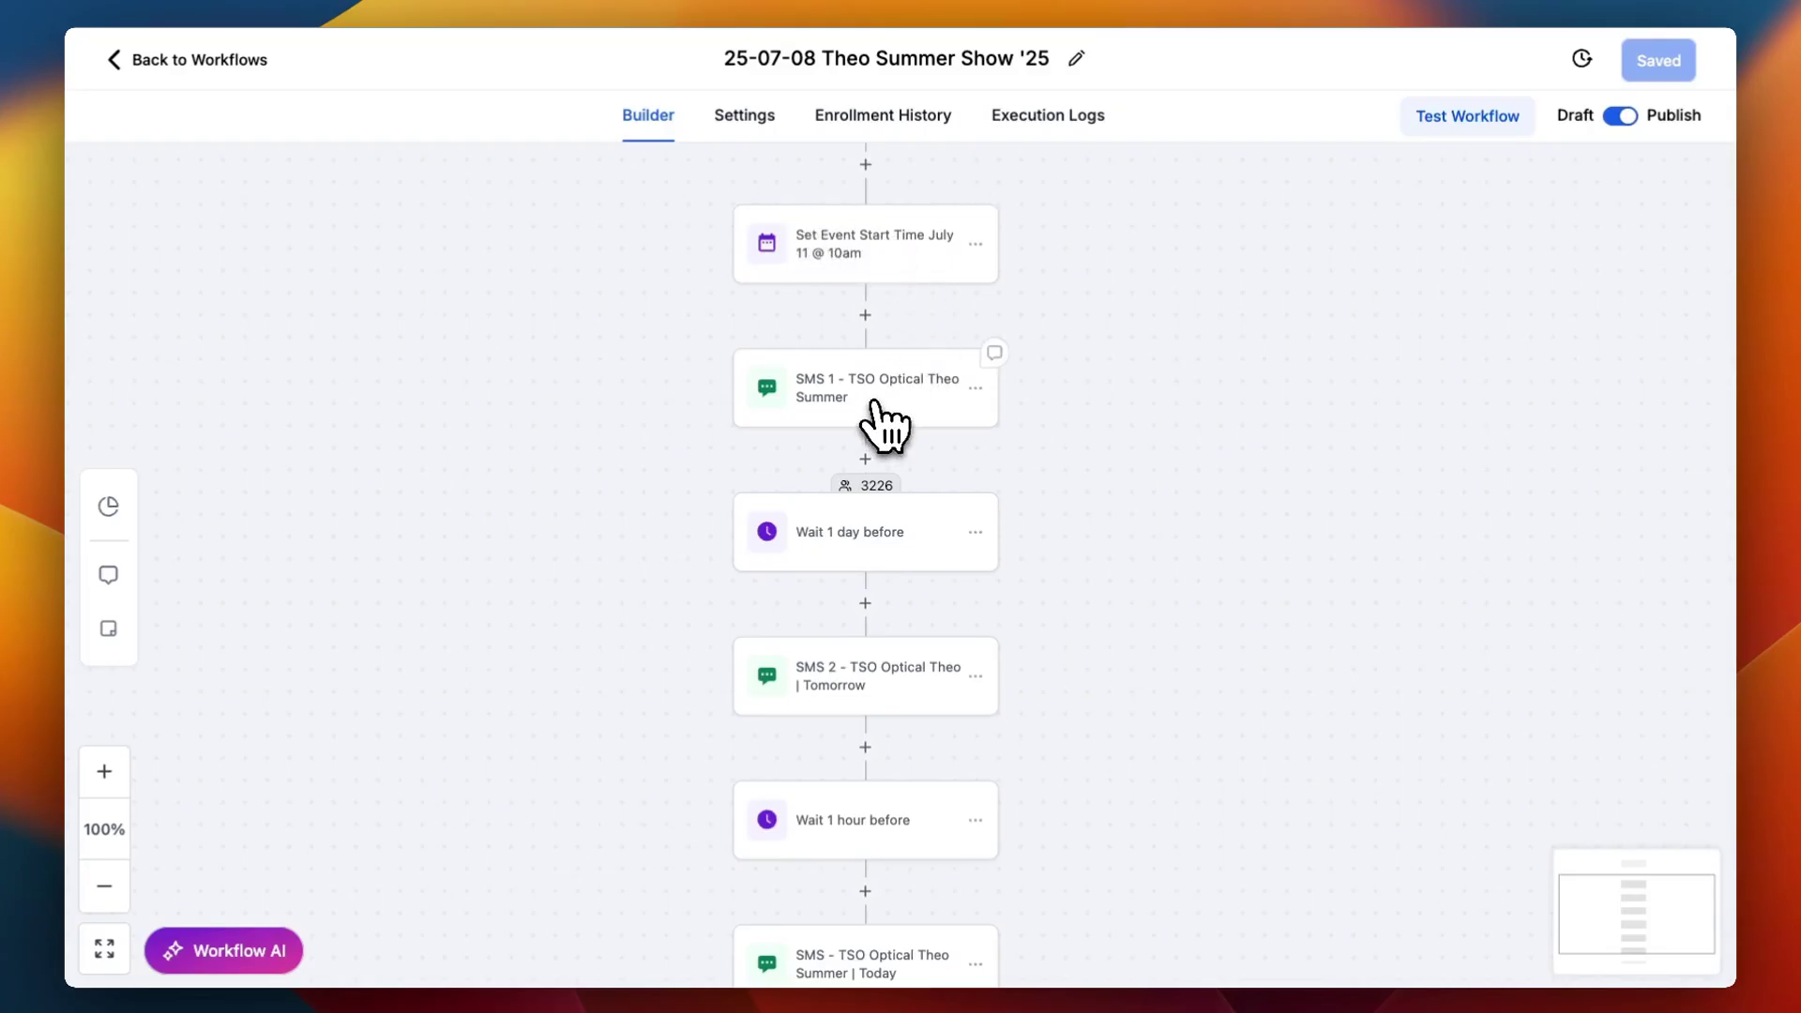
Read the whole SMS 2 reminder message and check the timing settings of the "Wait 1 hour before" action.
{"action": "scroll", "coordinate": [882, 541], "scroll_direction": "down", "scroll_amount": 3}
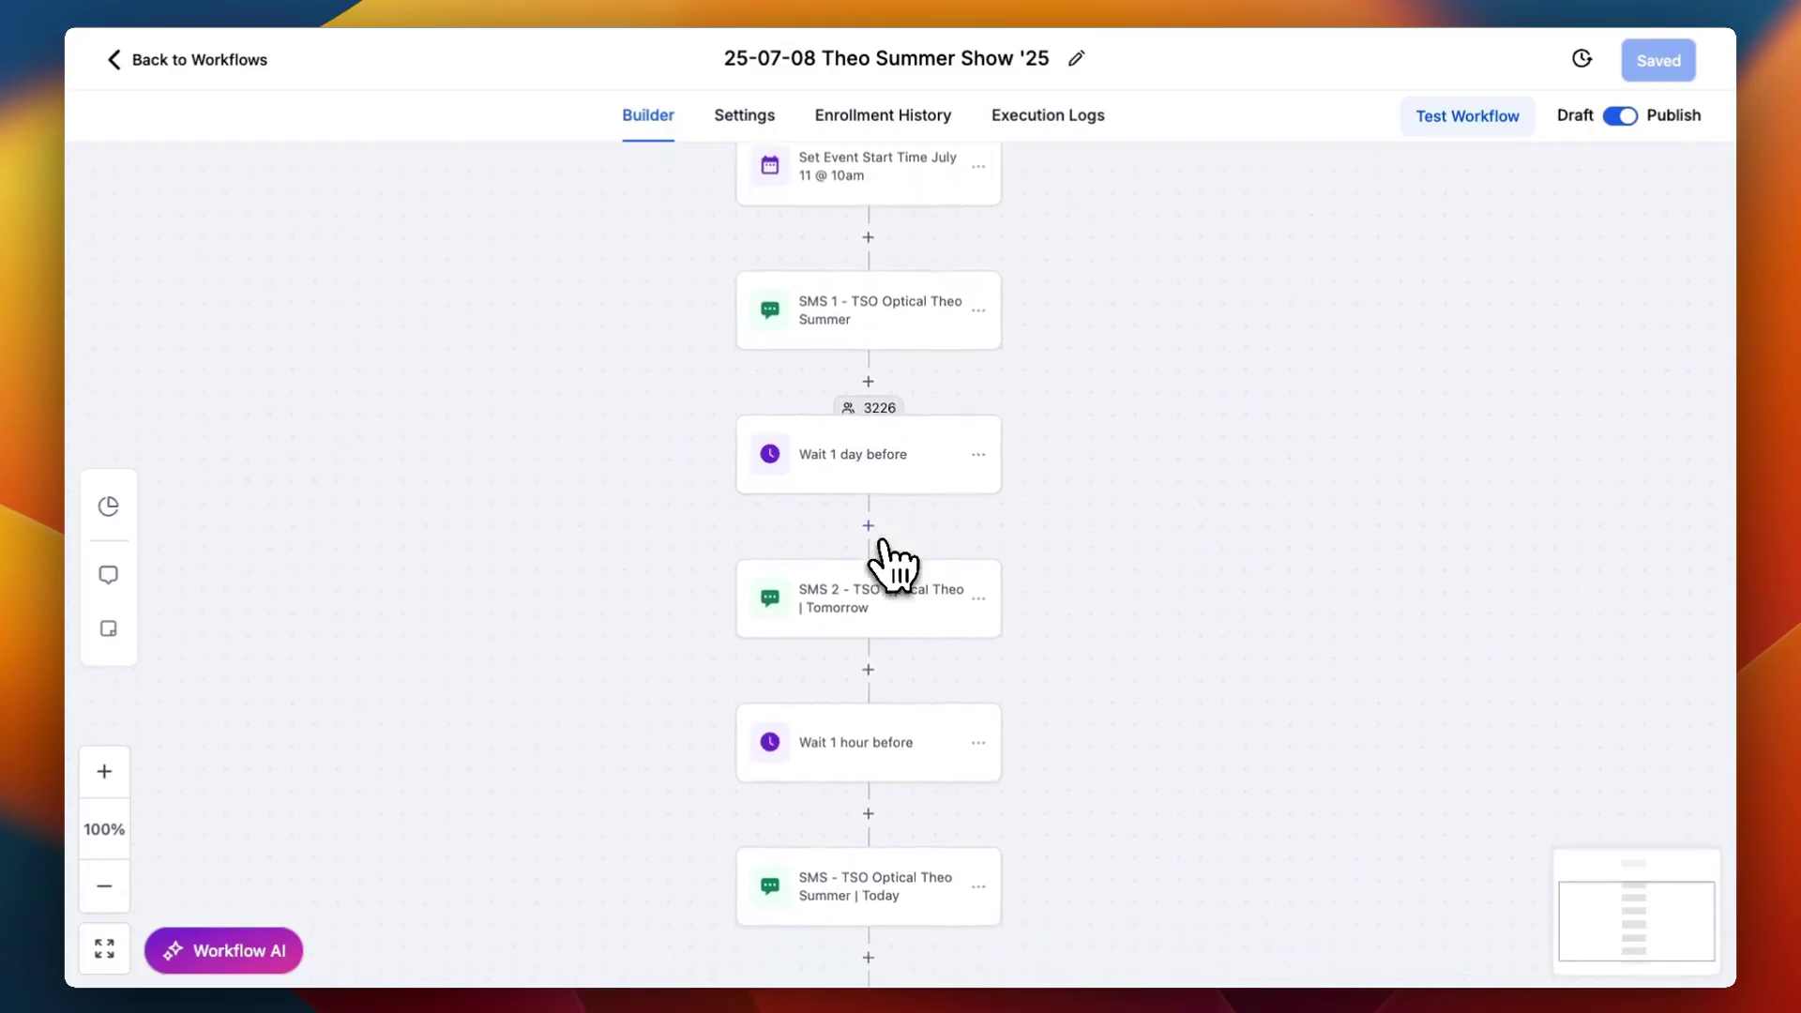
{"action": "left_click", "coordinate": [885, 526]}
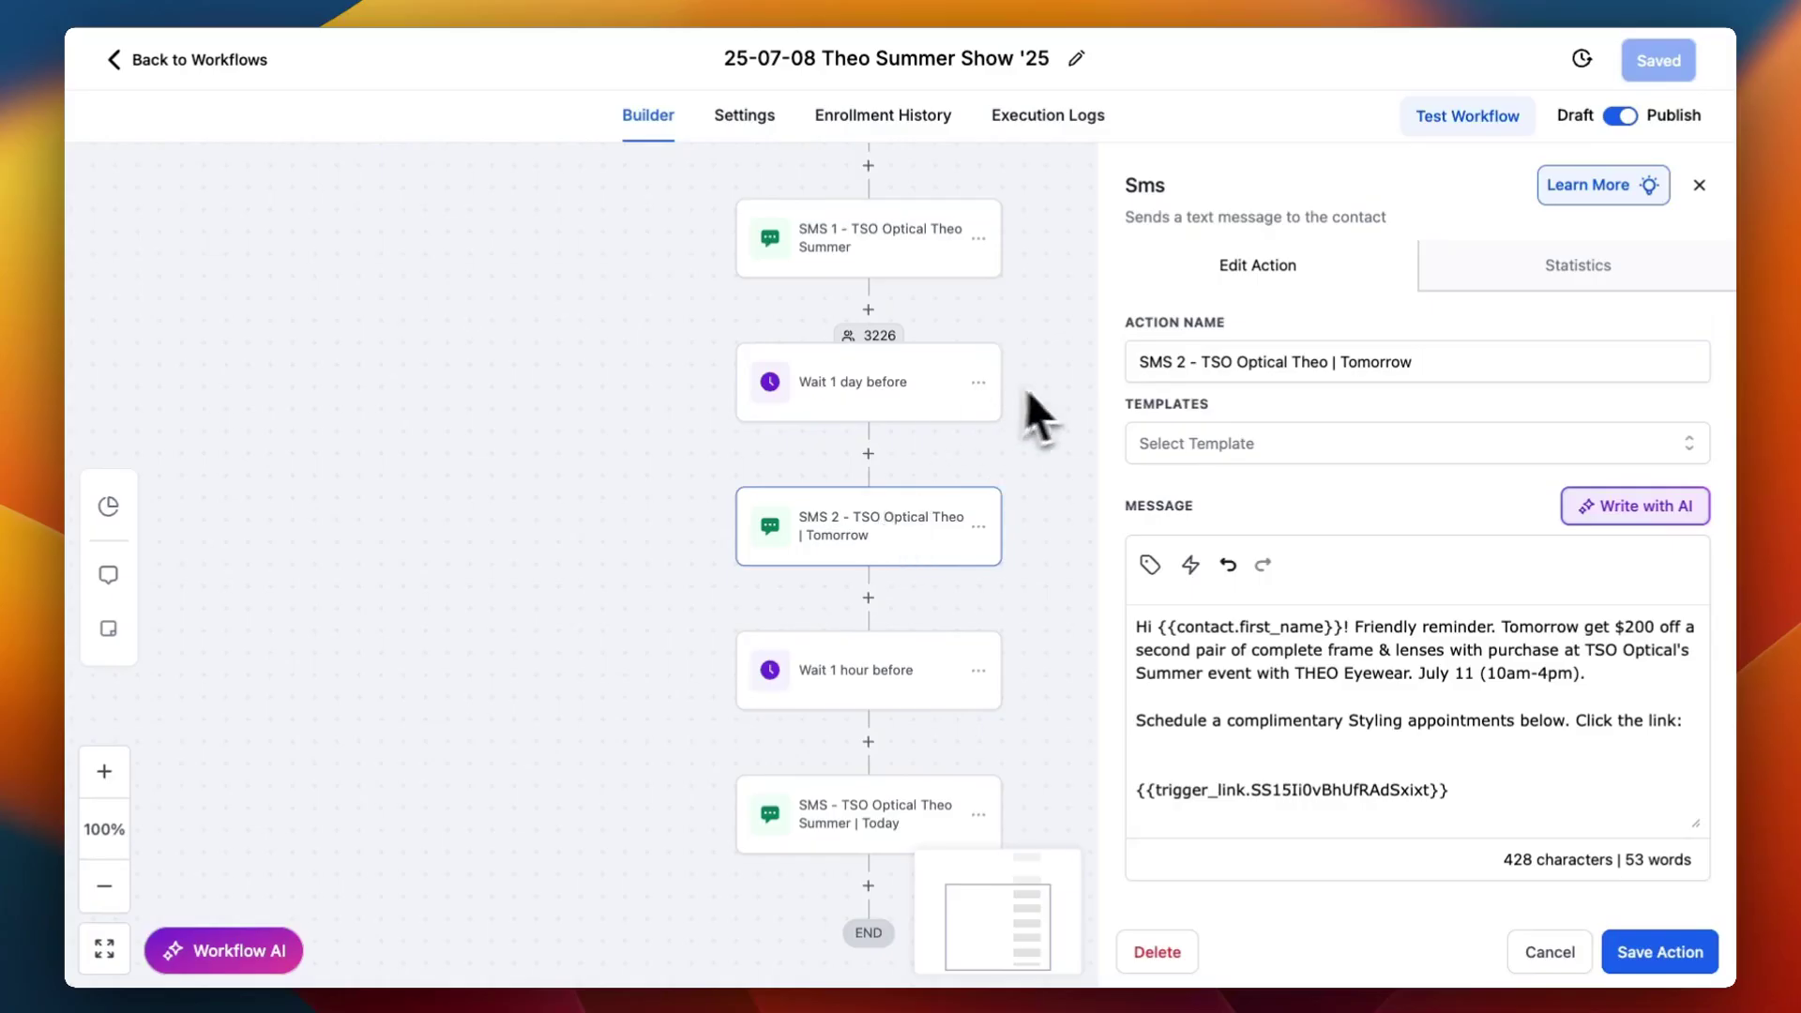
{"action": "scroll", "coordinate": [1196, 473], "scroll_direction": "down", "scroll_amount": 2}
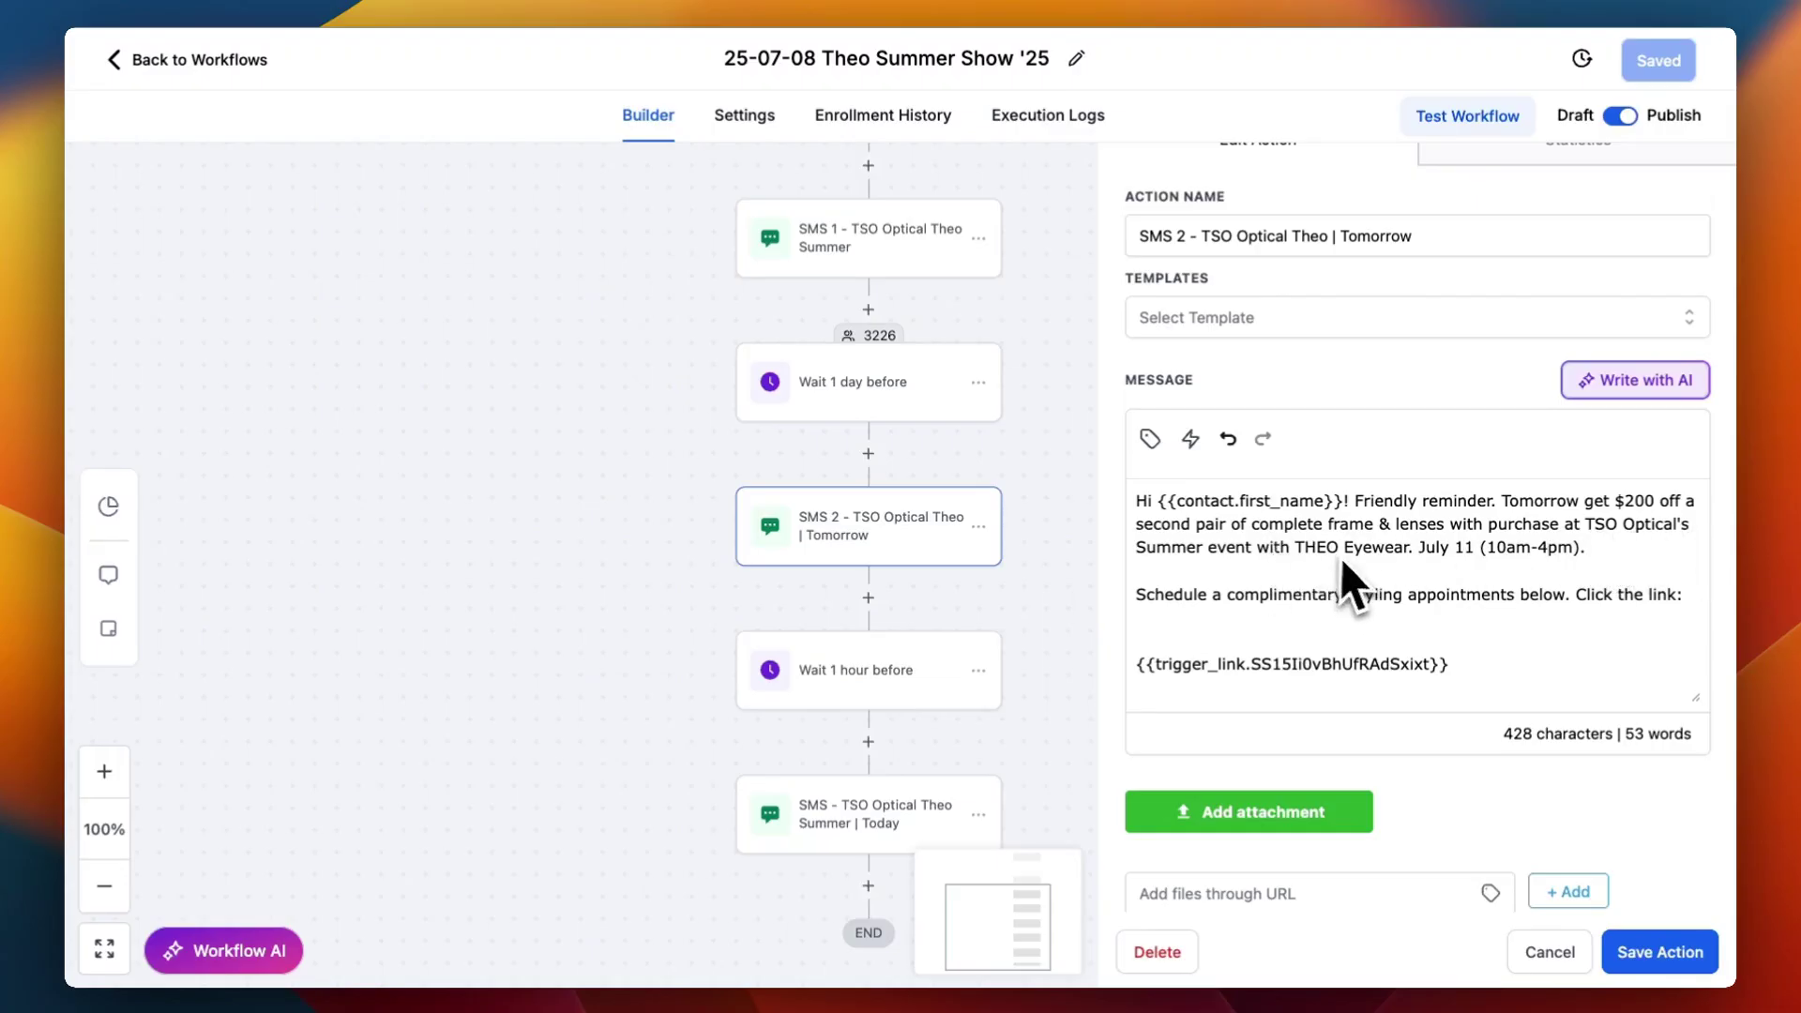
{"action": "scroll", "coordinate": [1515, 661], "scroll_direction": "down", "scroll_amount": 5}
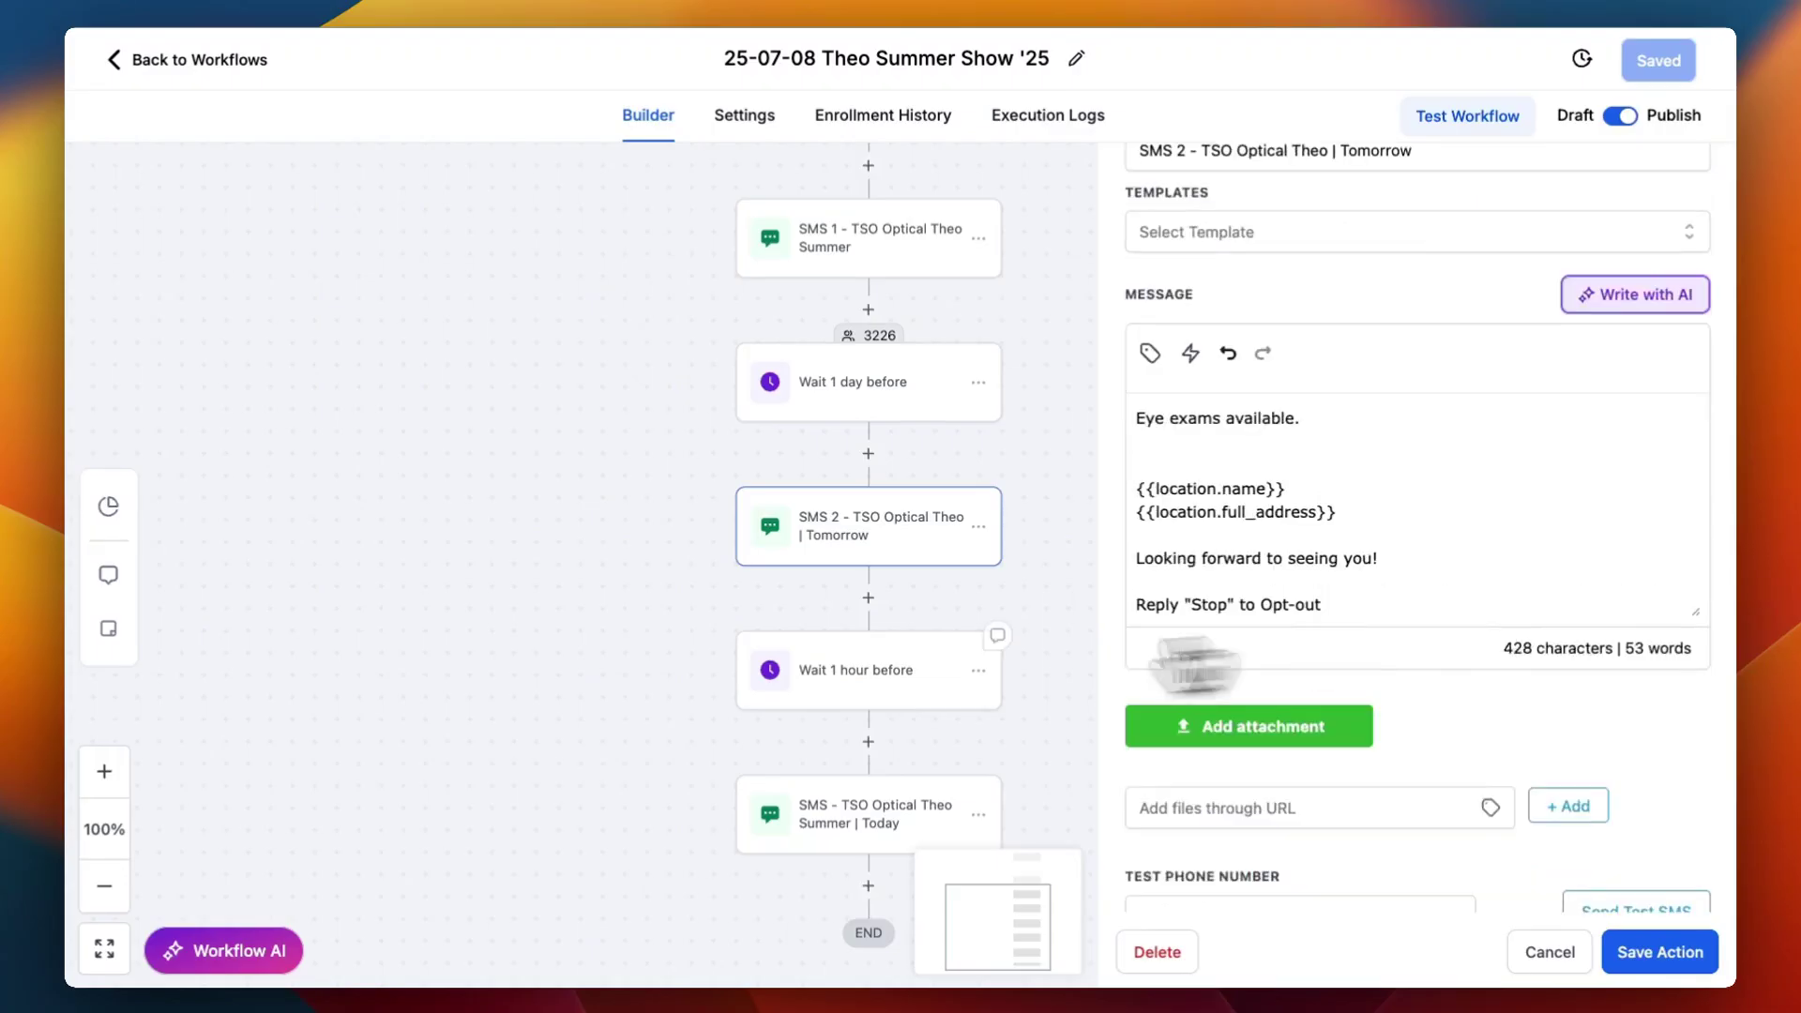
{"action": "left_click", "coordinate": [867, 670]}
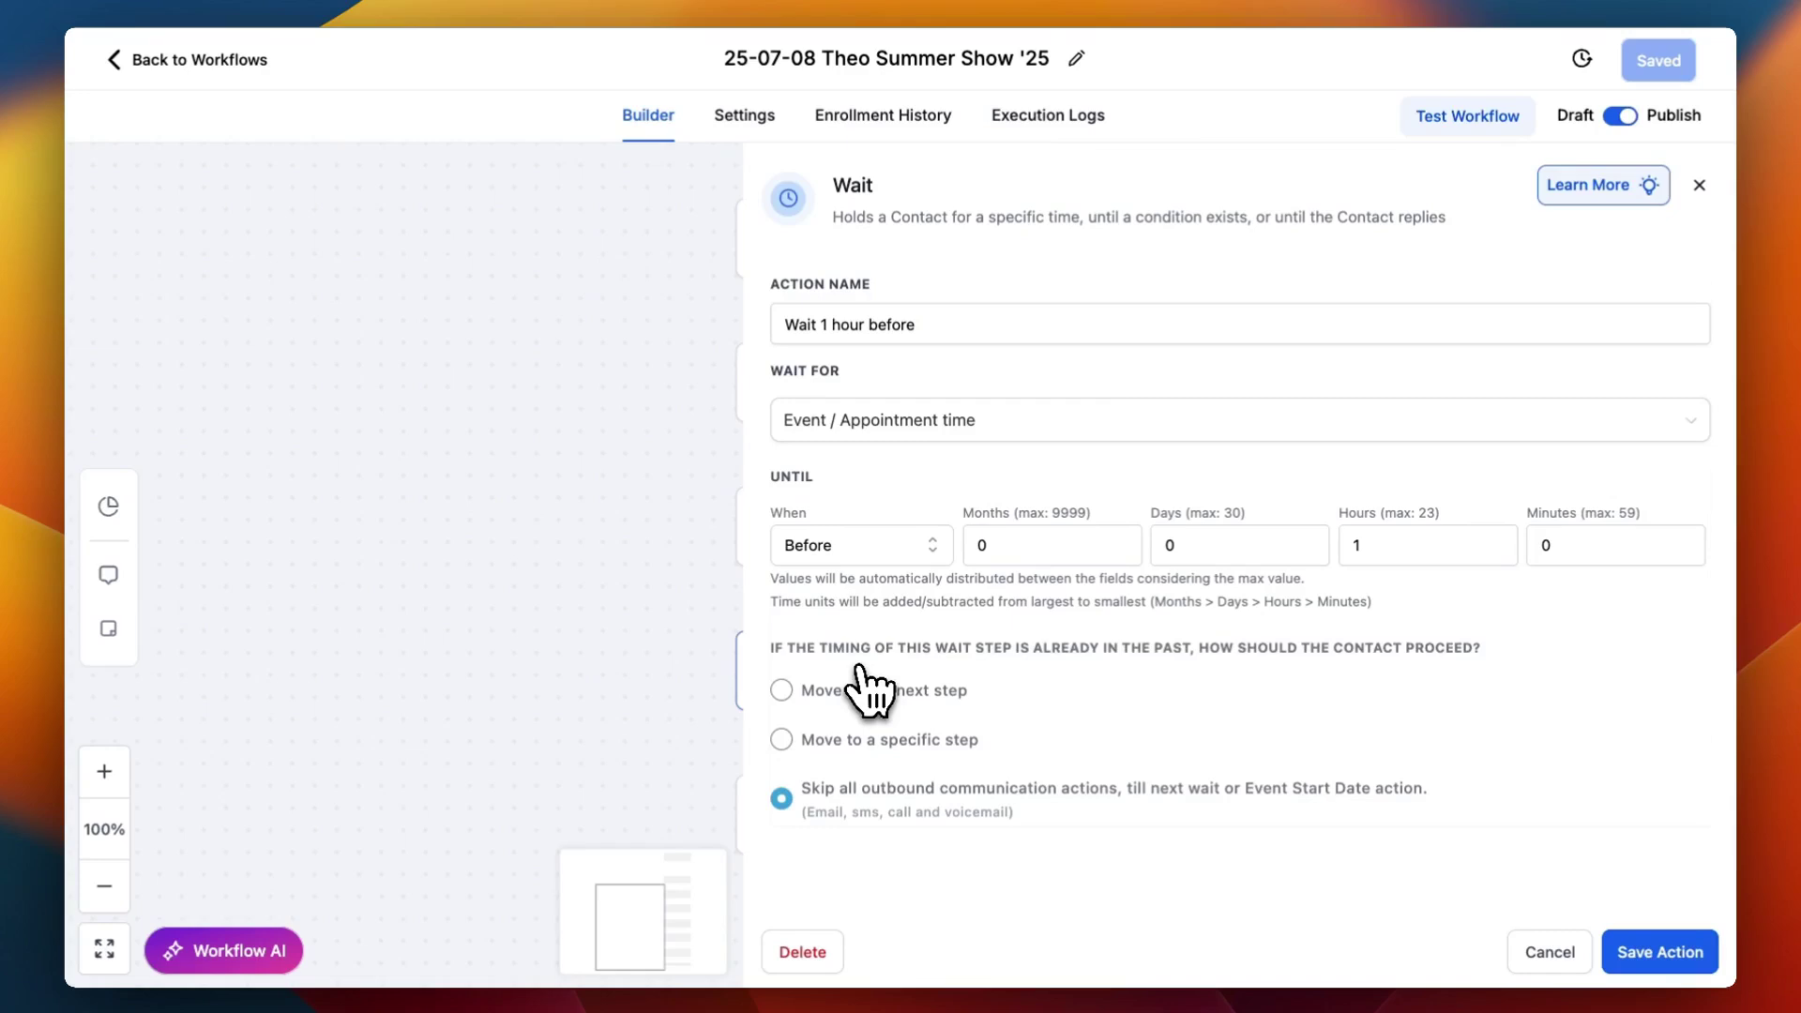
{"action": "left_click", "coordinate": [1547, 952]}
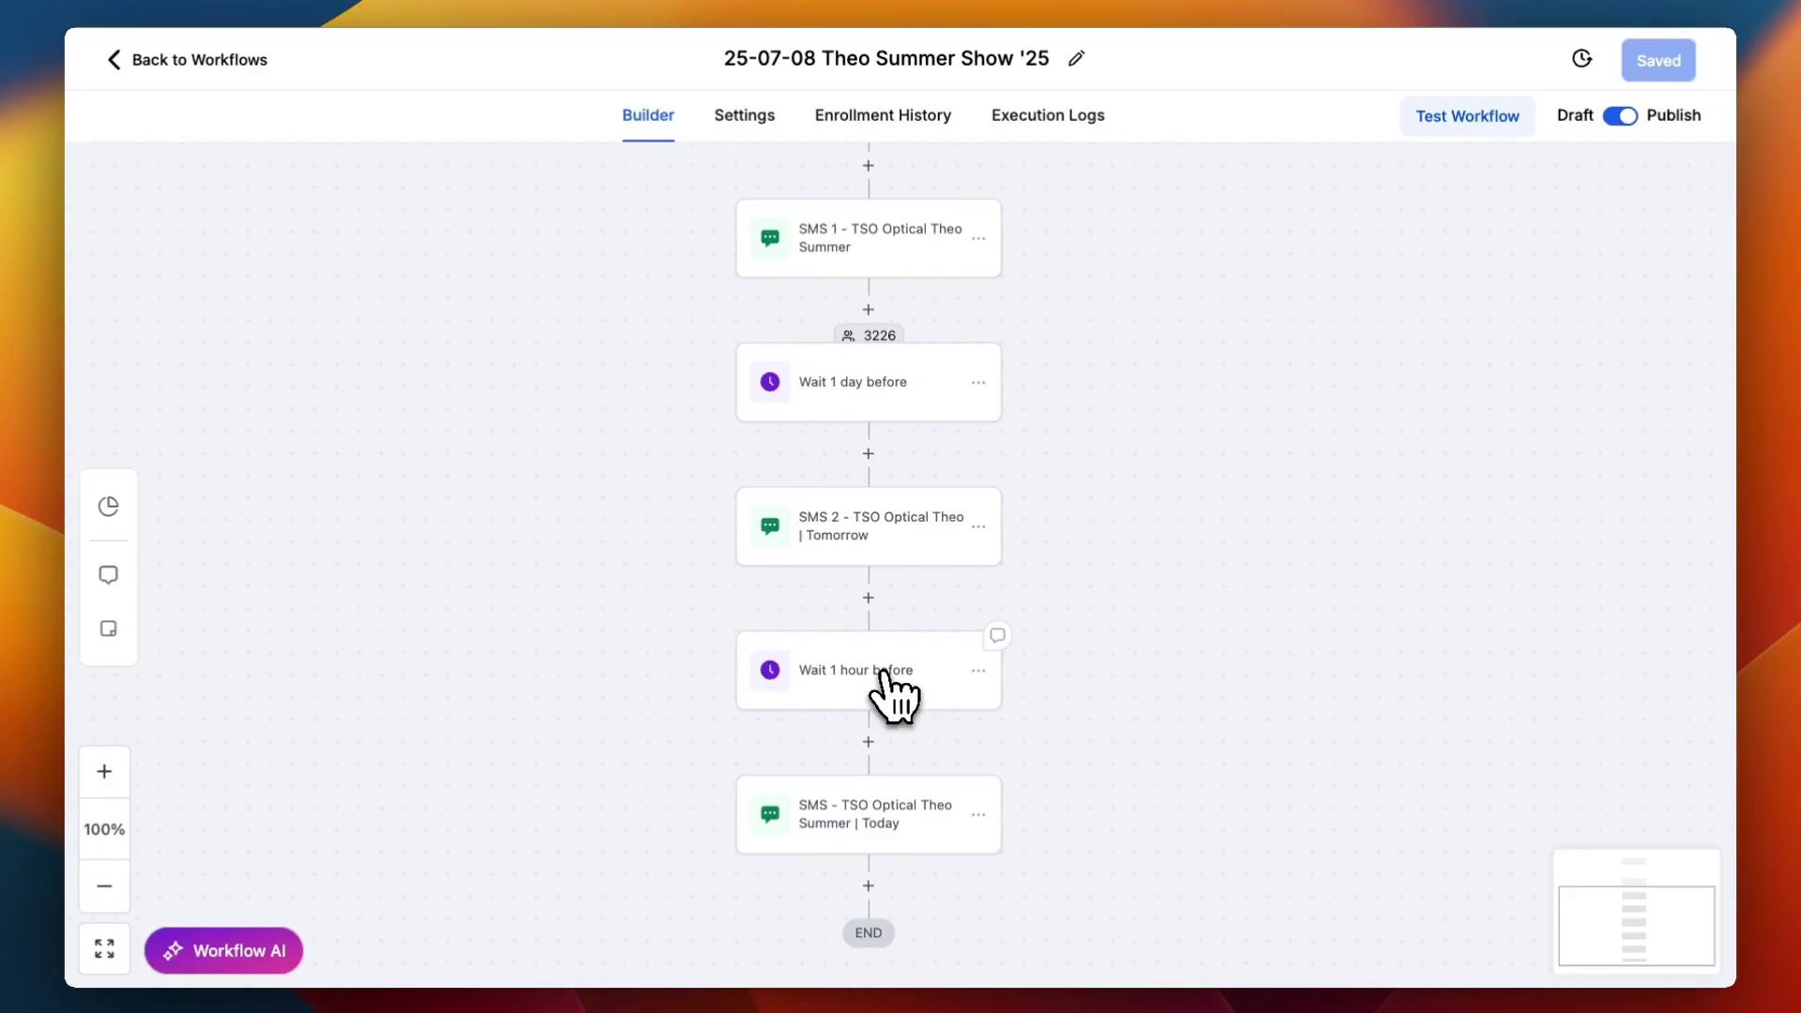
Review the workflow from its trigger to its end and read the message of the final "Today" SMS action.
{"action": "scroll", "coordinate": [884, 671], "scroll_direction": "up", "scroll_amount": 5}
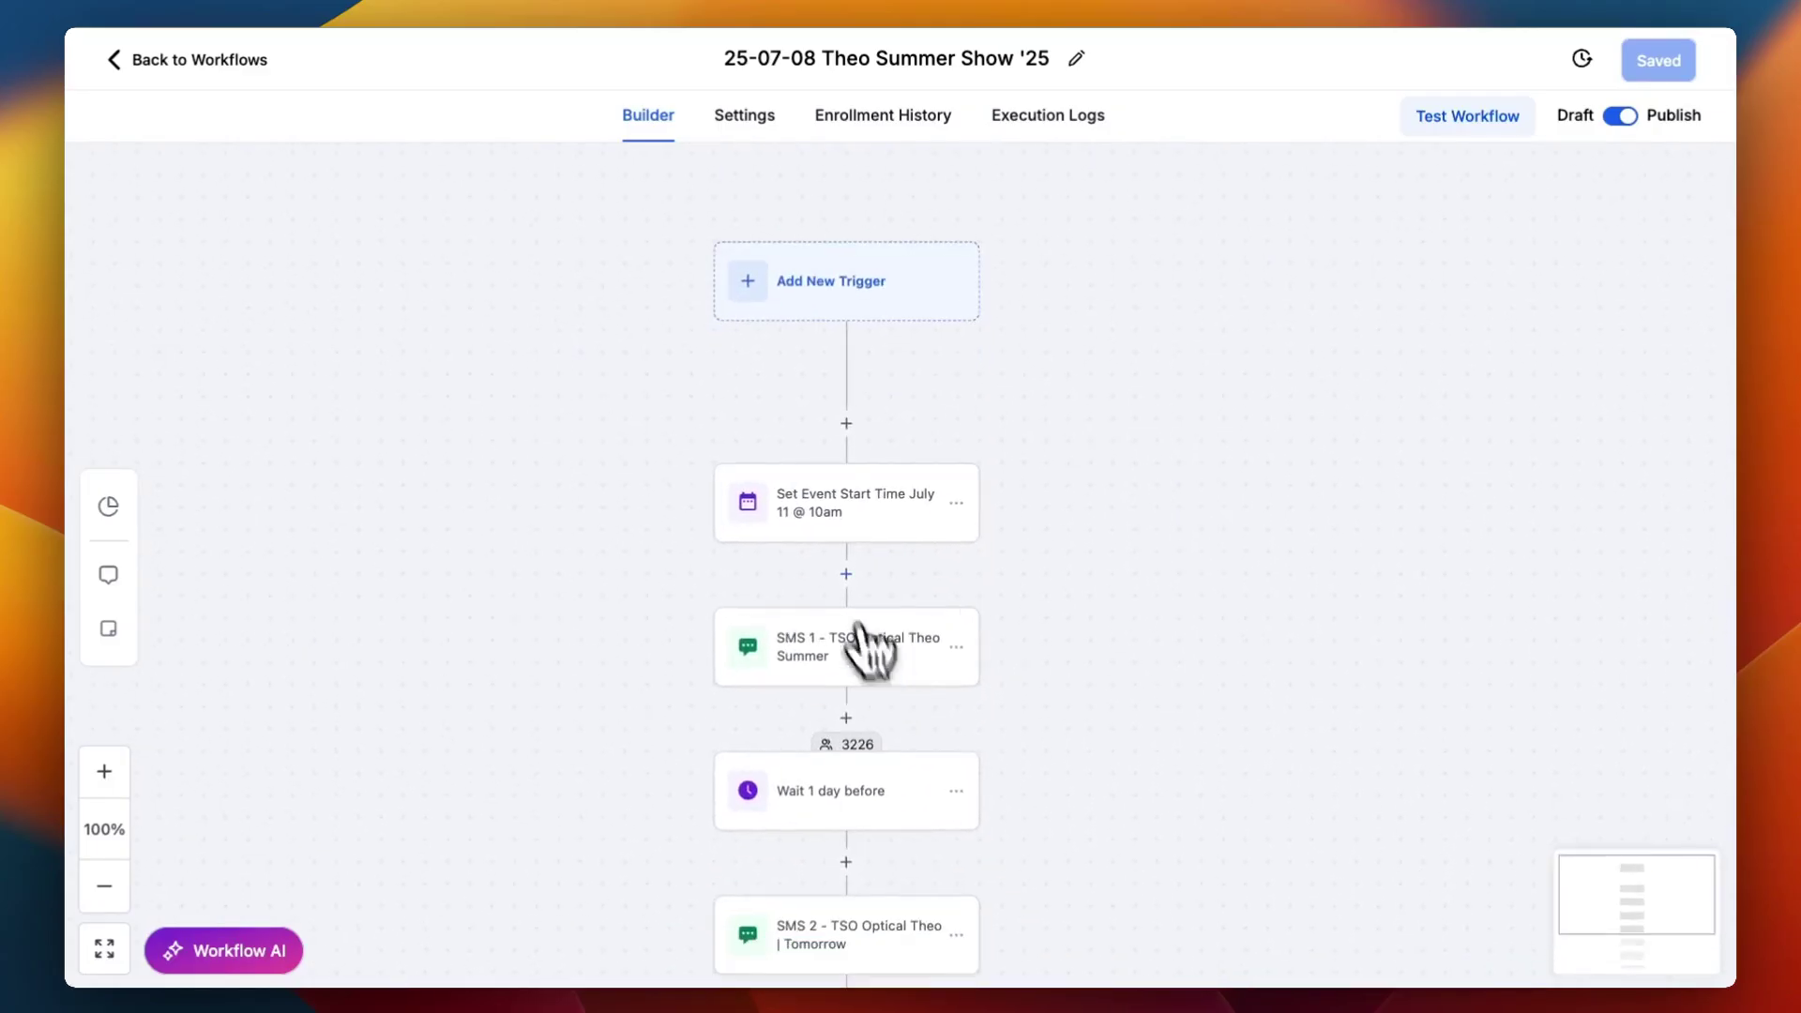
{"action": "scroll", "coordinate": [852, 543], "scroll_direction": "down", "scroll_amount": 8}
{"action": "left_click", "coordinate": [849, 563]}
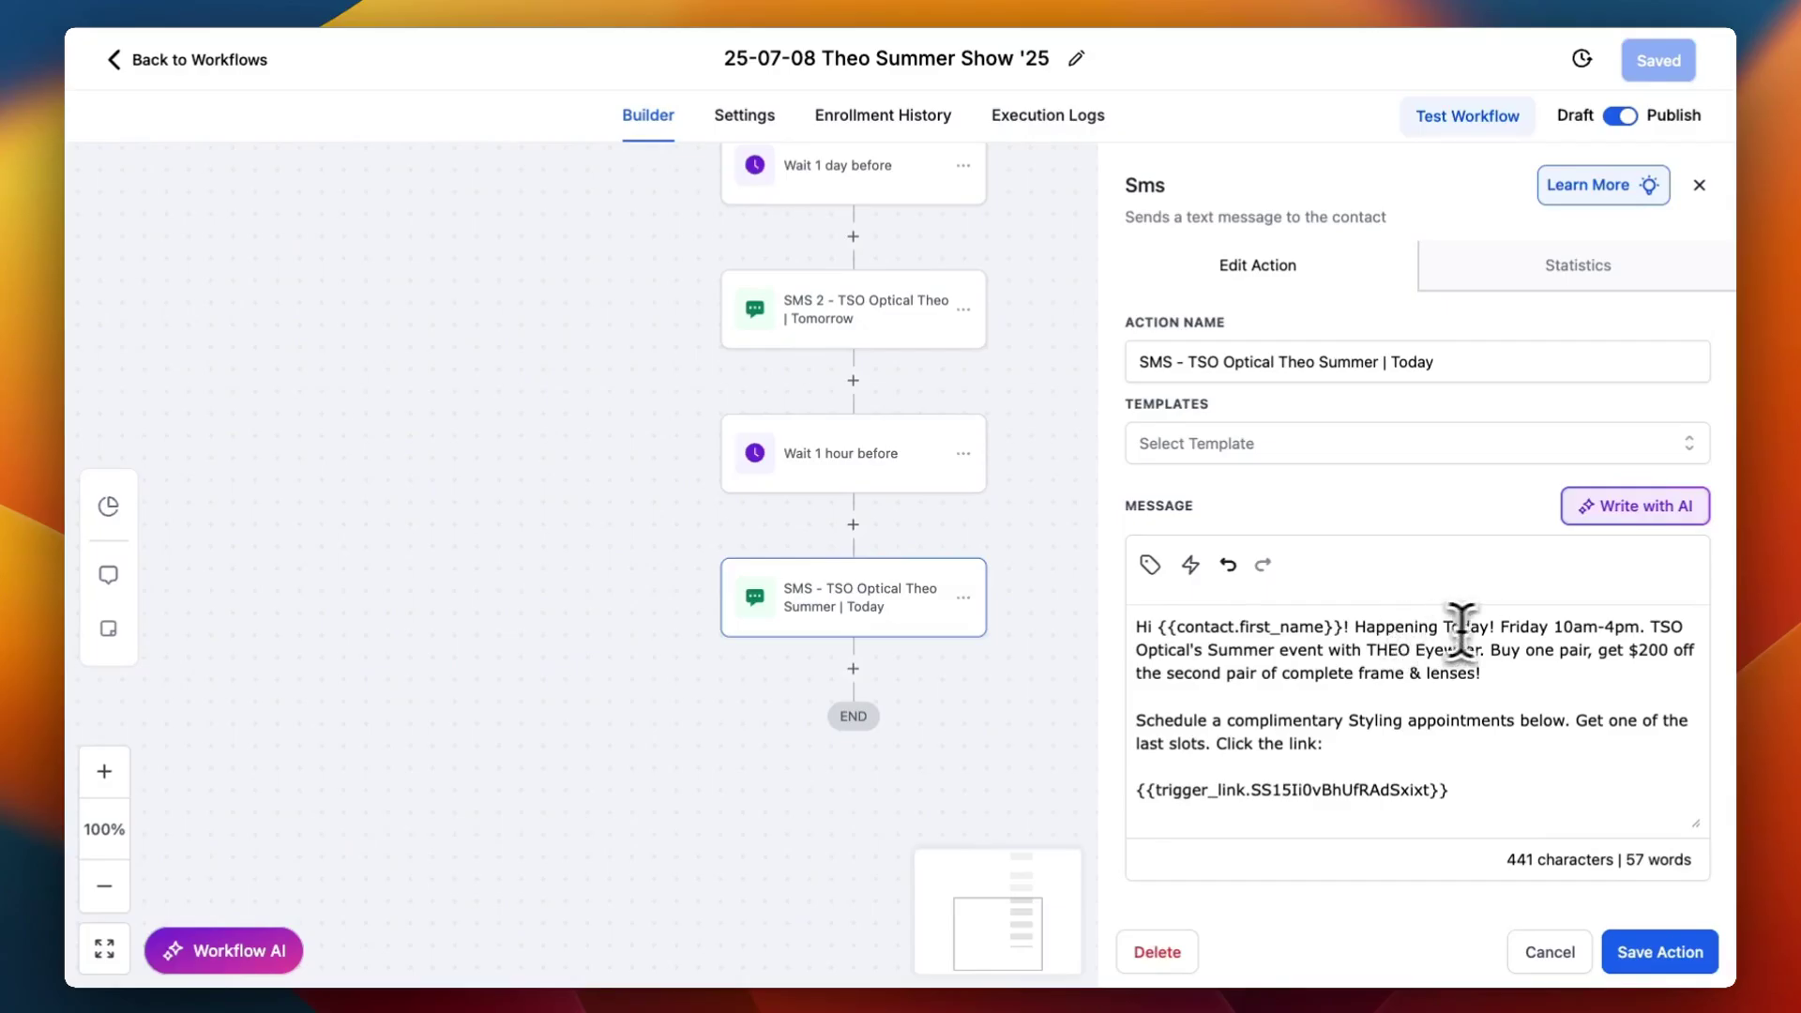
{"action": "left_click_drag", "start_coordinate": [1495, 626], "coordinate": [1572, 668]}
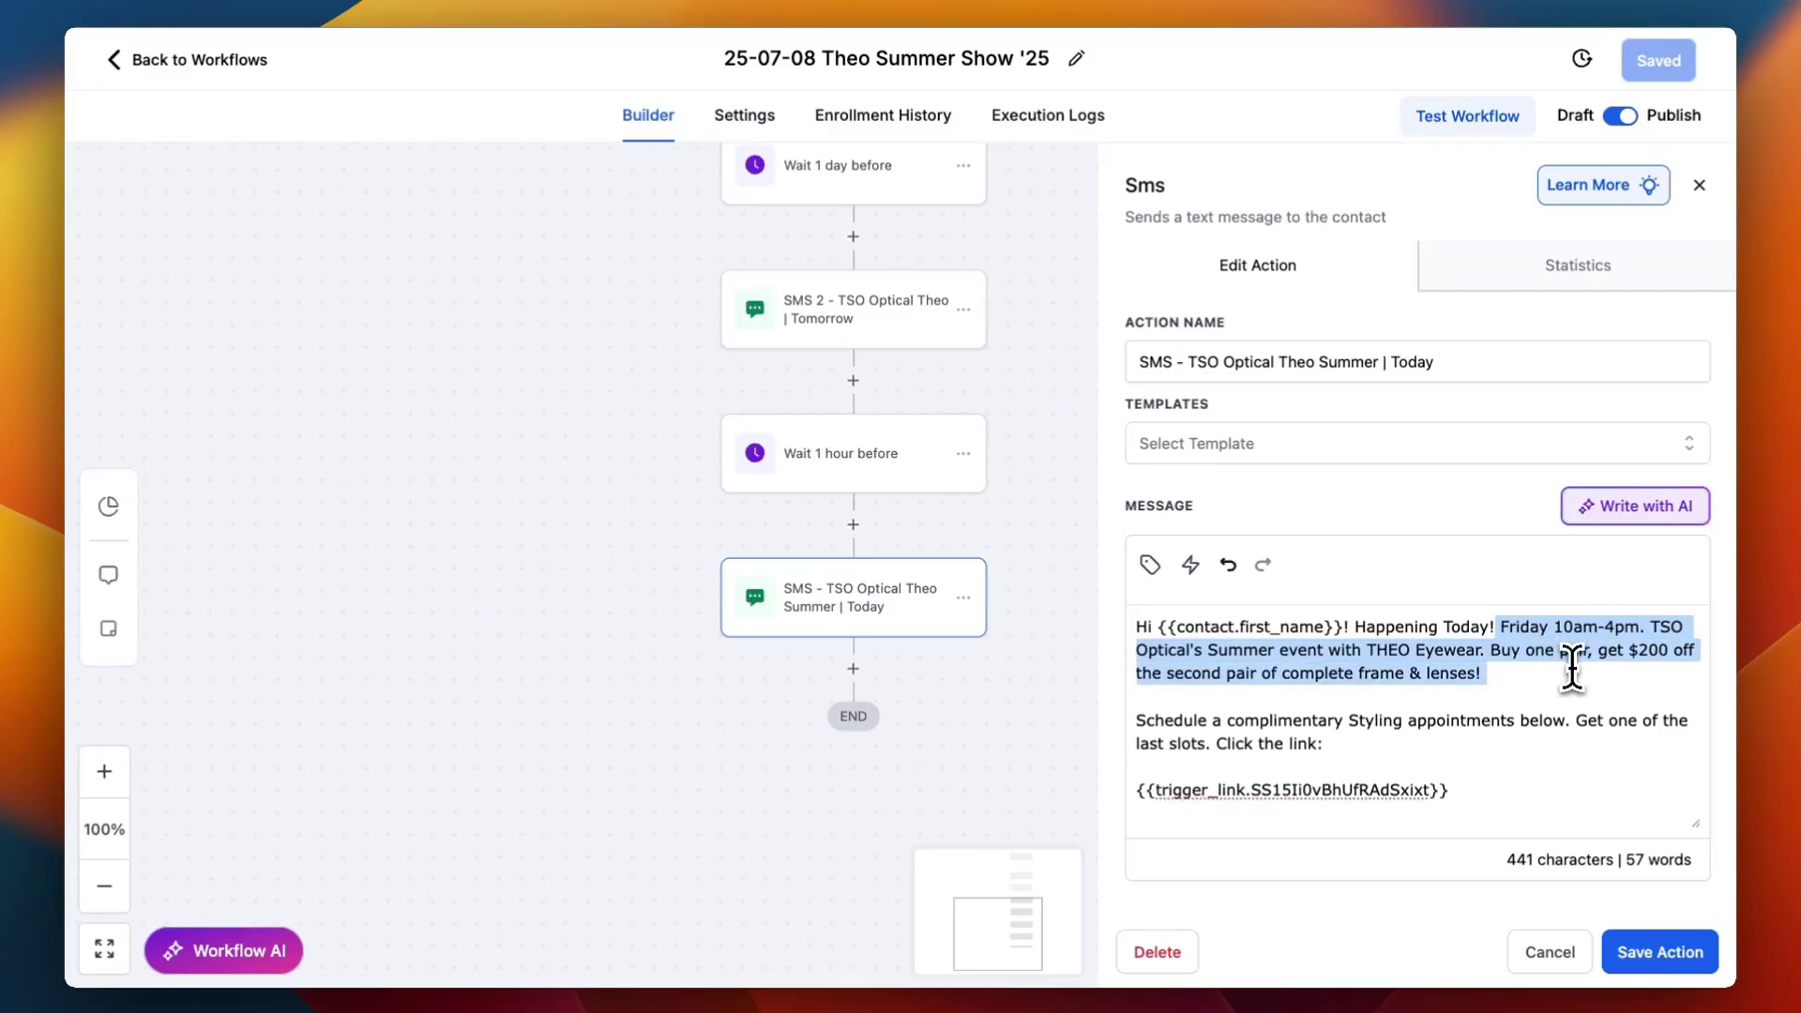
{"action": "left_click", "coordinate": [1293, 697]}
{"action": "scroll", "coordinate": [1050, 550], "scroll_direction": "up", "scroll_amount": 1}
{"action": "scroll", "coordinate": [1050, 549], "scroll_direction": "up", "scroll_amount": 2}
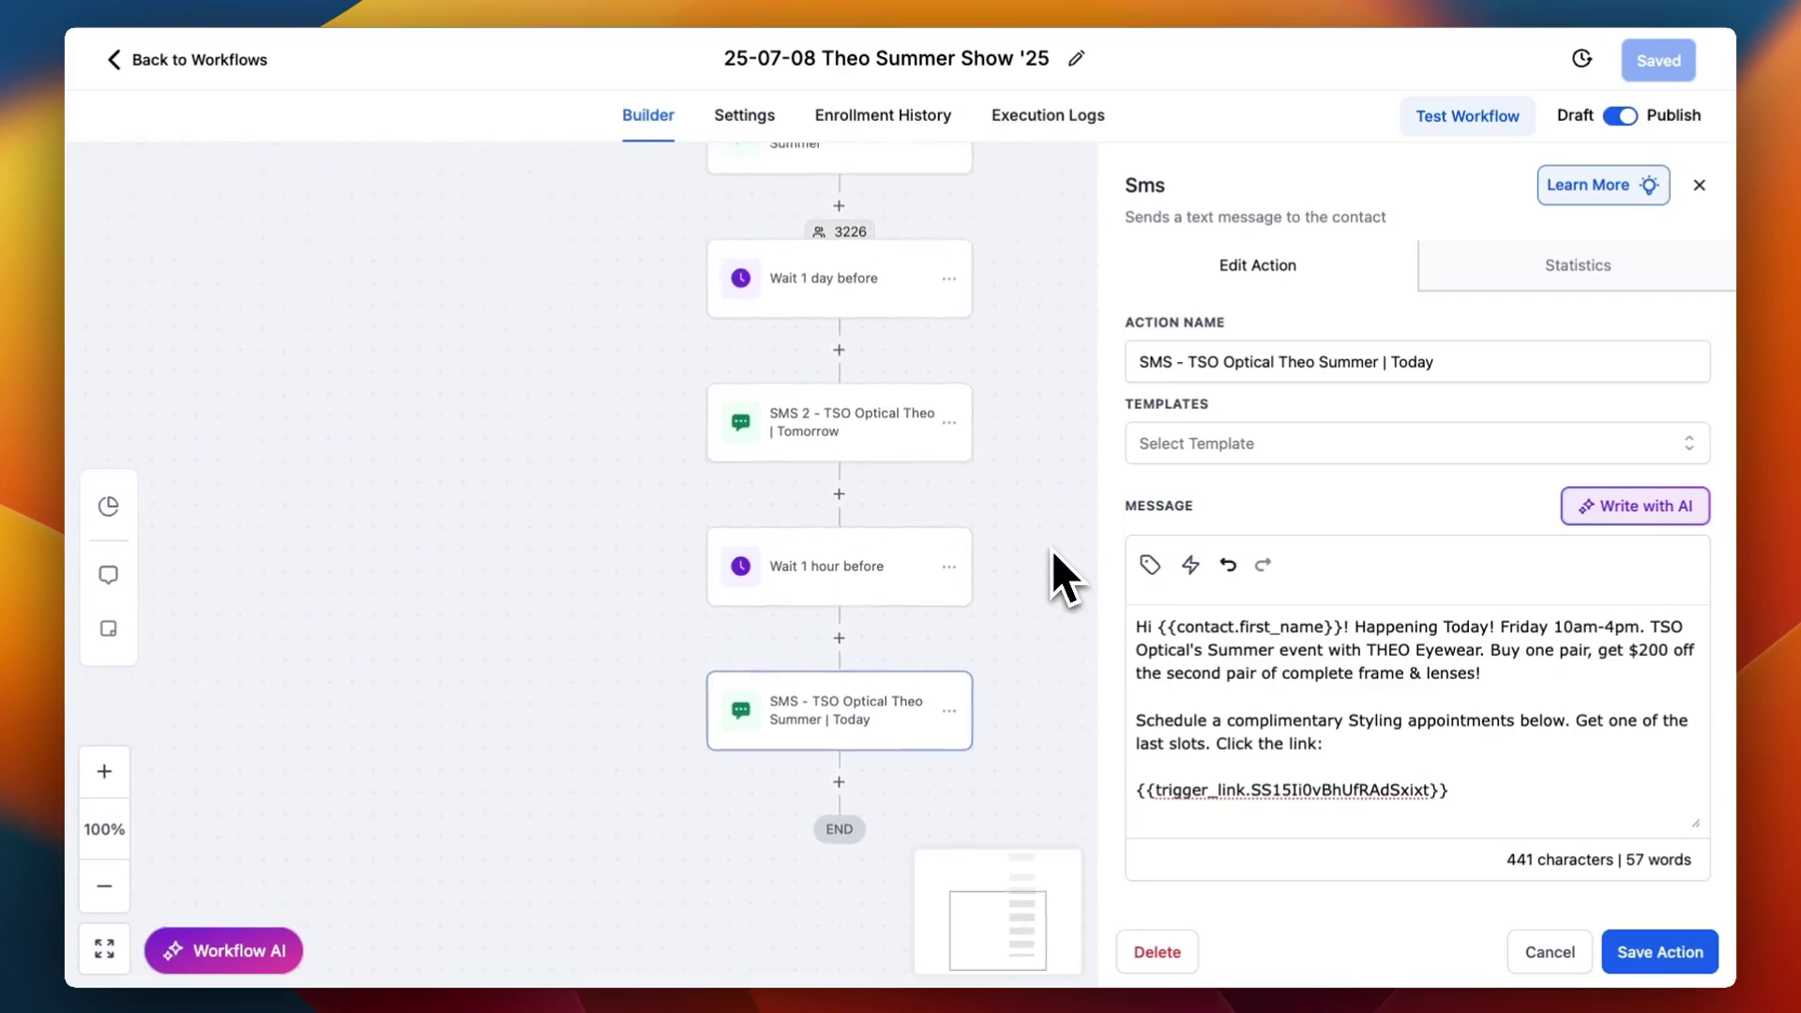